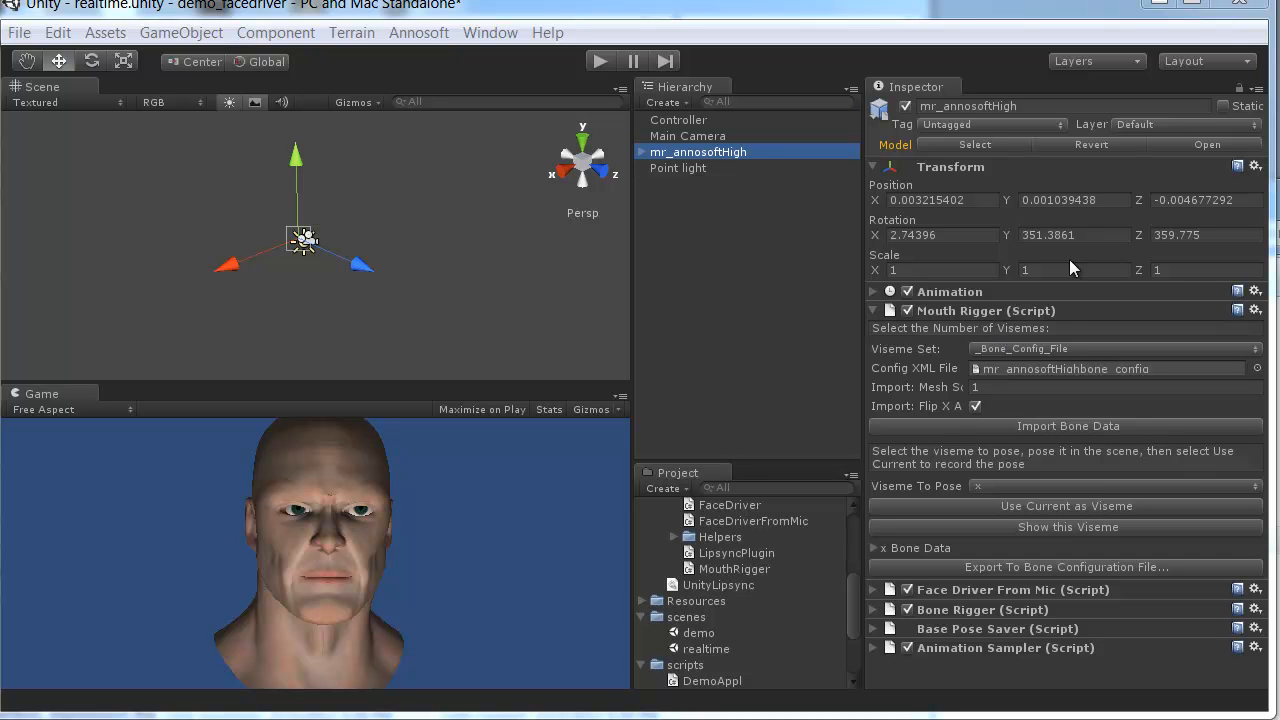
Run the realtime scene, play the Lipsync 001 and Lipsync 002 demos, and stop playback
click(600, 62)
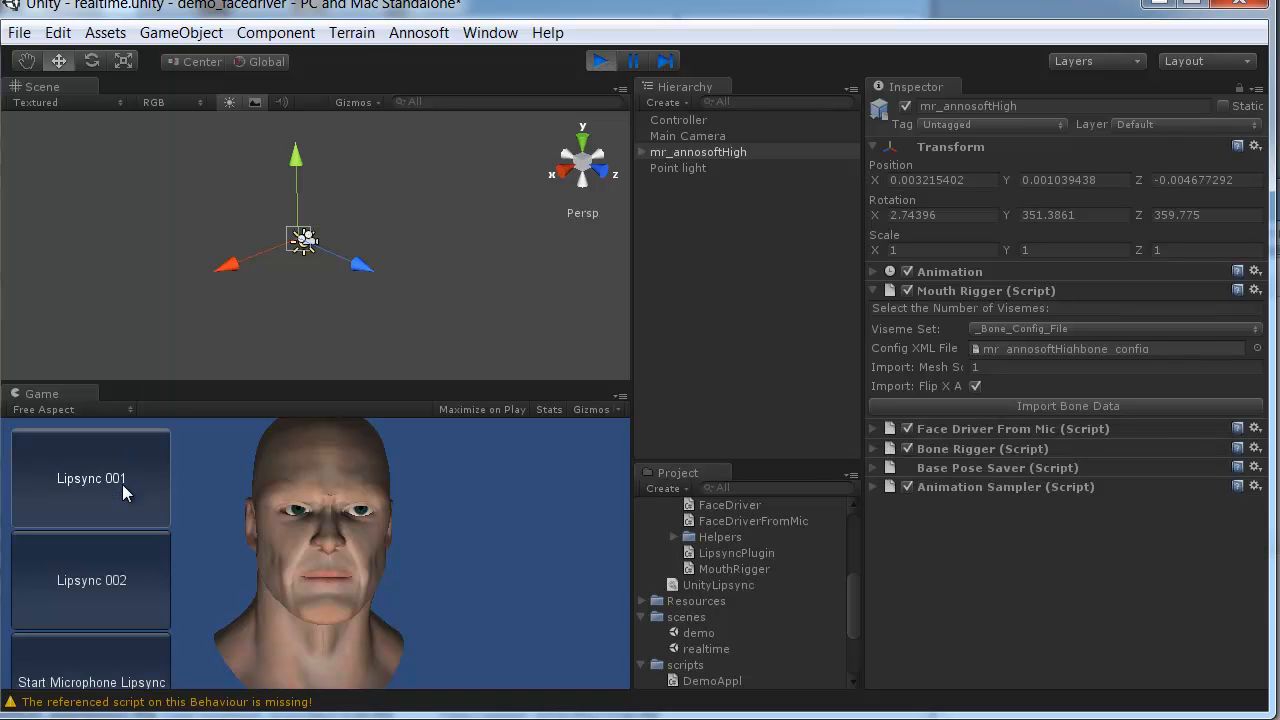
click(124, 486)
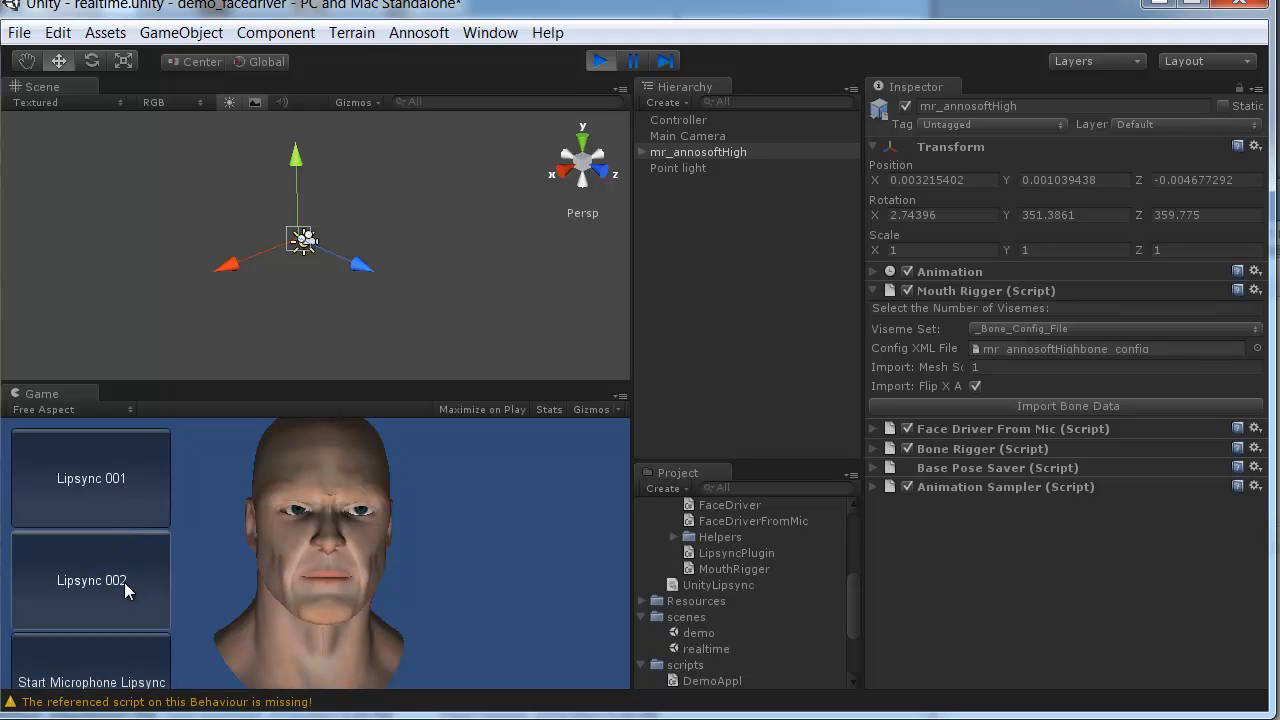
click(125, 582)
click(598, 62)
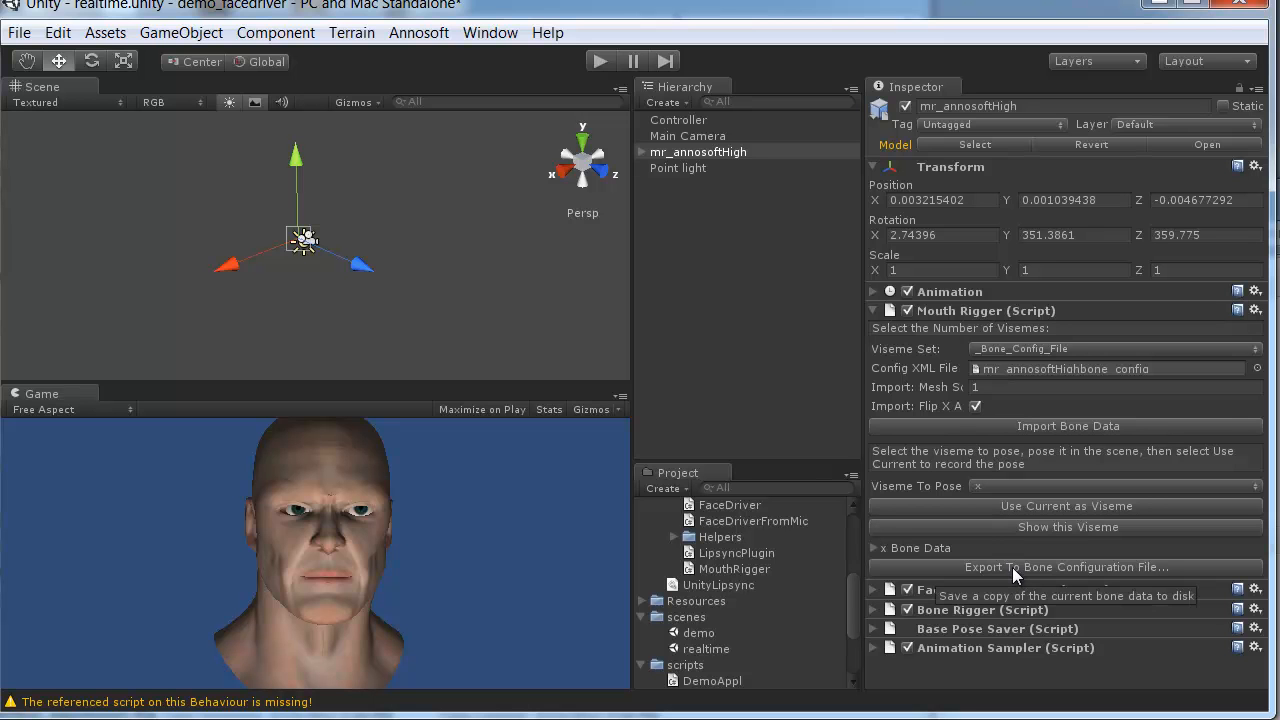
Open the demo scene without saving the changes to the realtime scene, and select the mr_annosoftBaker model
double_click(736, 634)
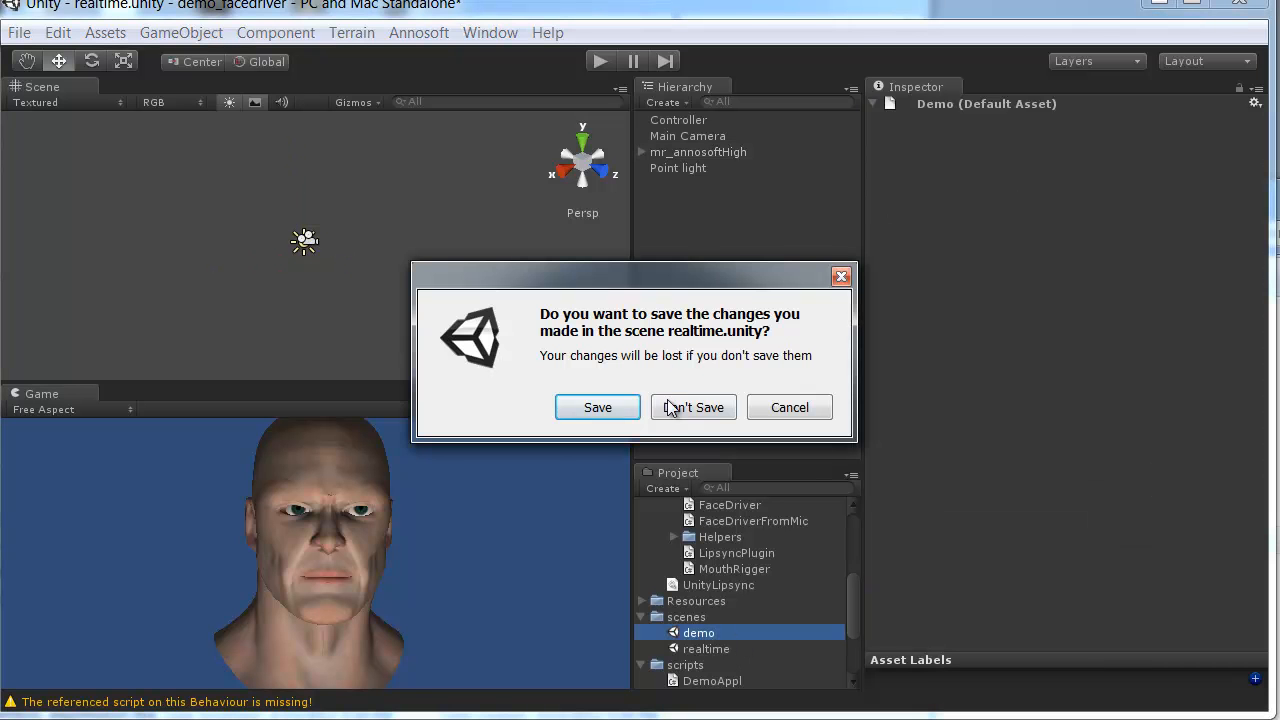
click(672, 409)
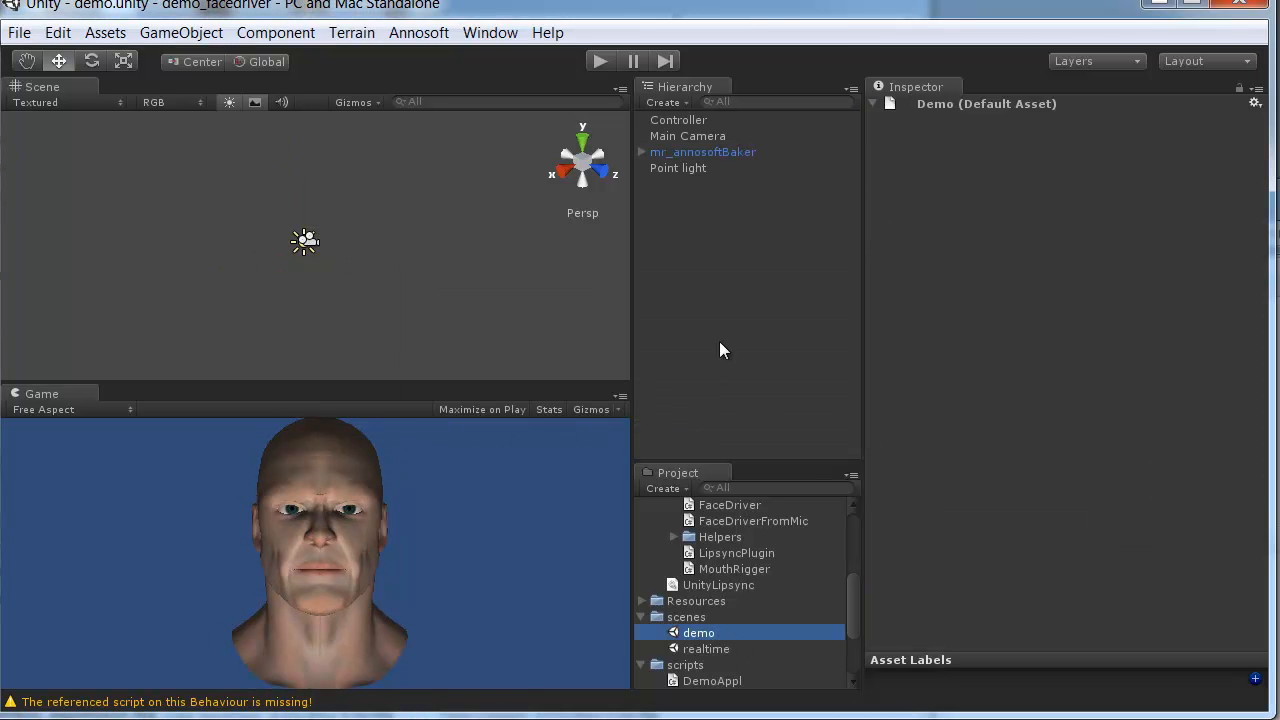
click(706, 155)
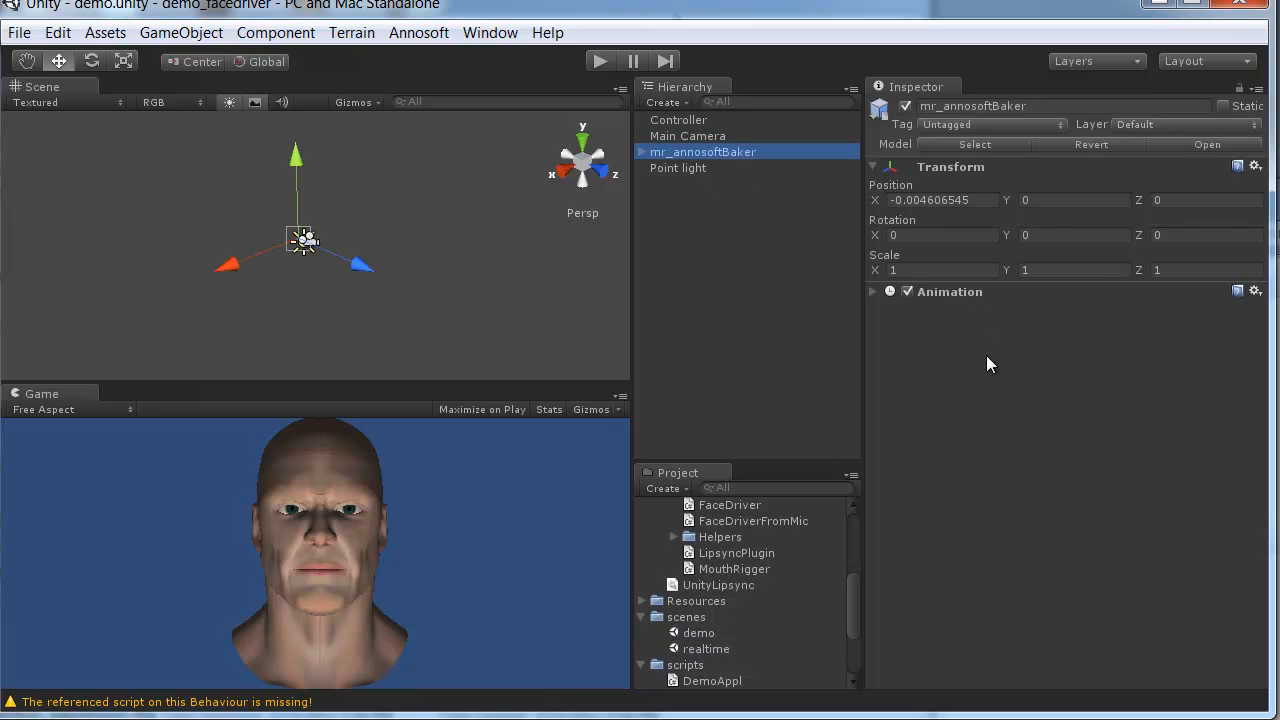
Attach the BasePoseSaver script to mr_annosoftBaker, accepting the loss of the prefab connection
drag(847, 598, 846, 573)
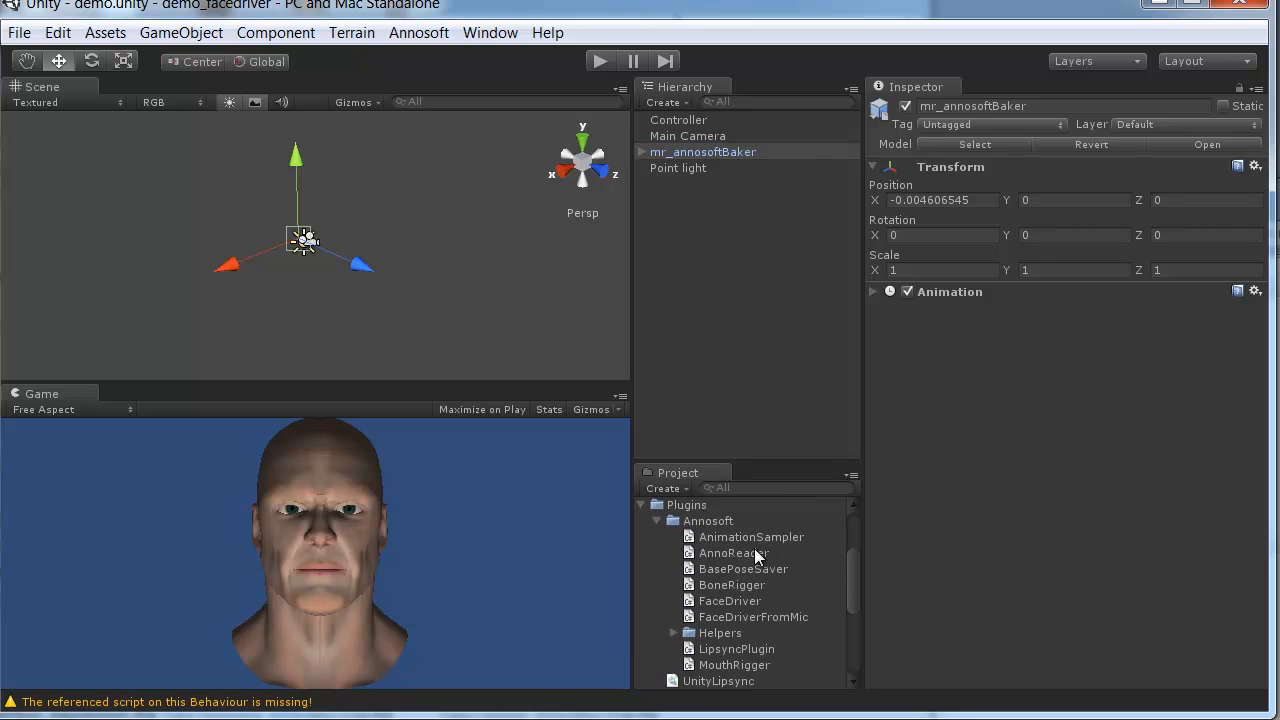
drag(762, 570, 902, 533)
drag(988, 474, 988, 474)
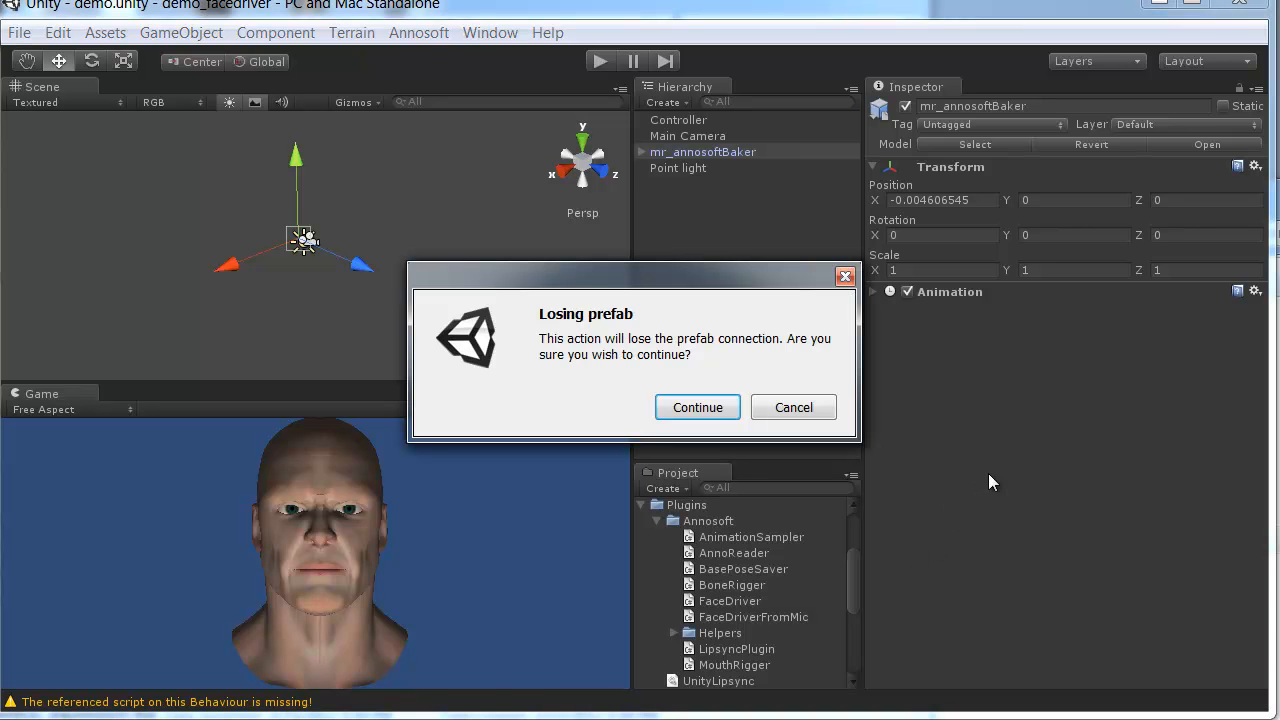
click(699, 407)
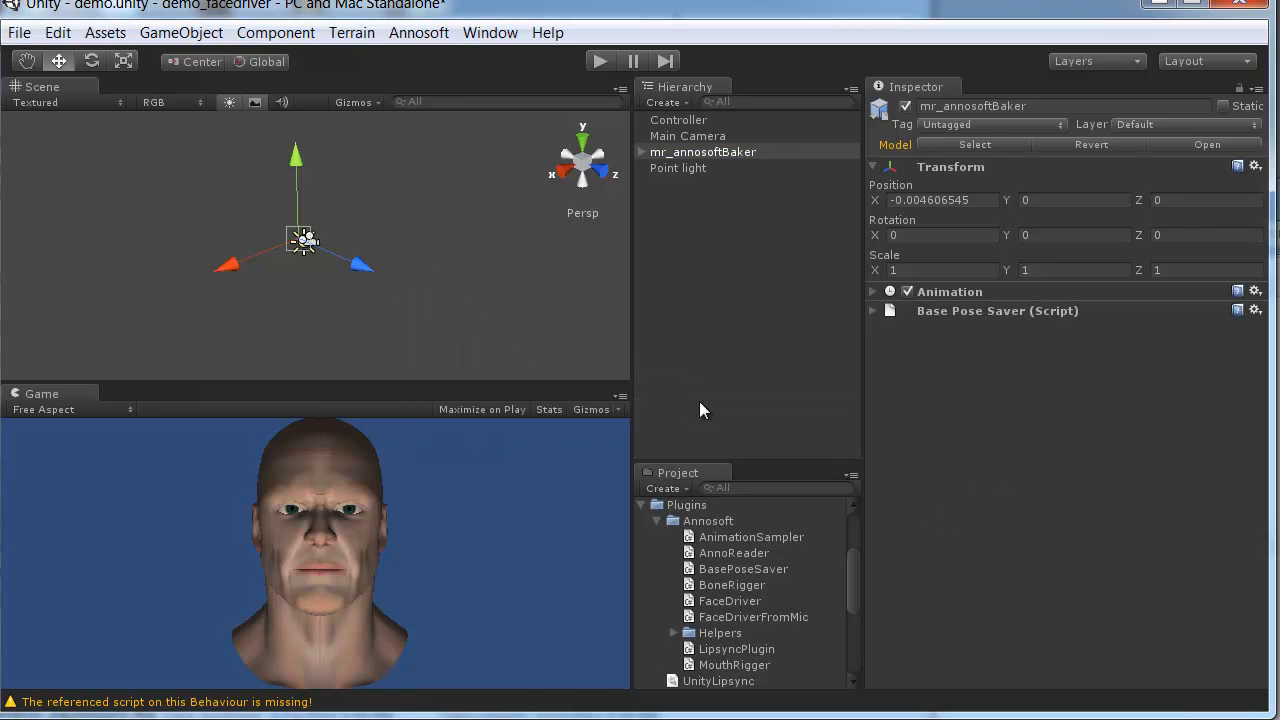
Record the model's current pose as the base pose in Base Pose Saver and check its pose list
click(873, 311)
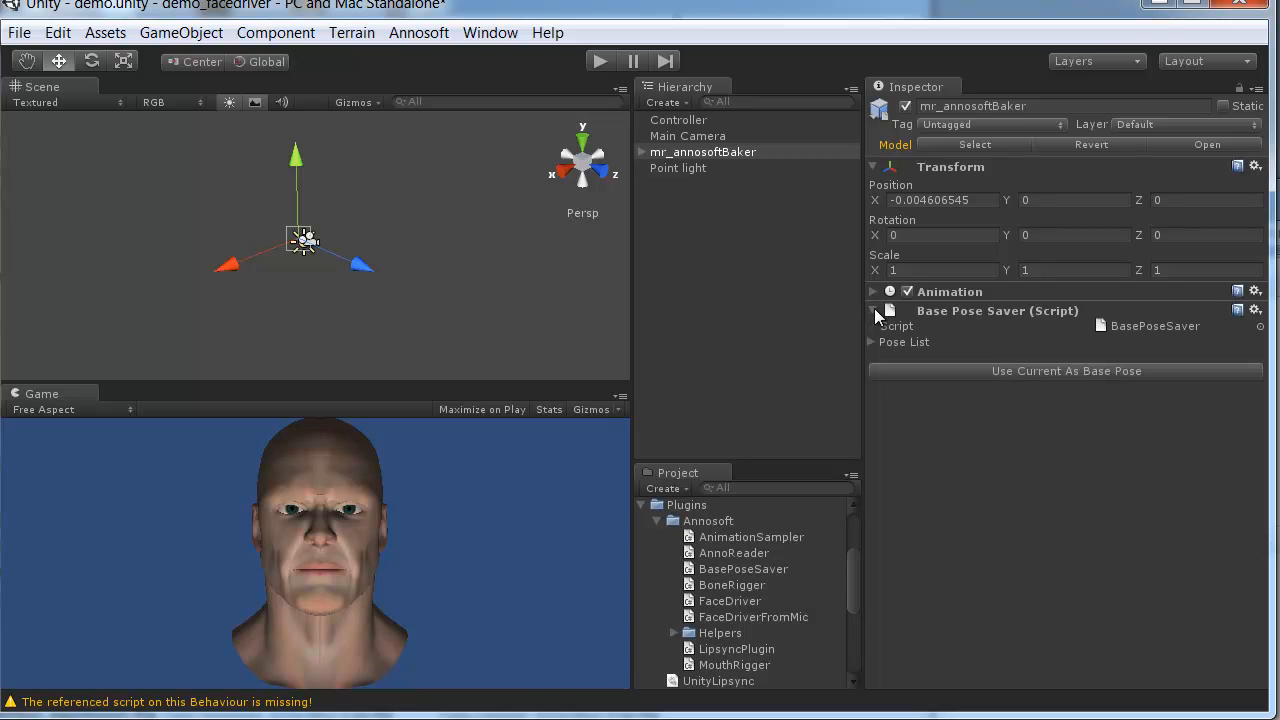
click(947, 371)
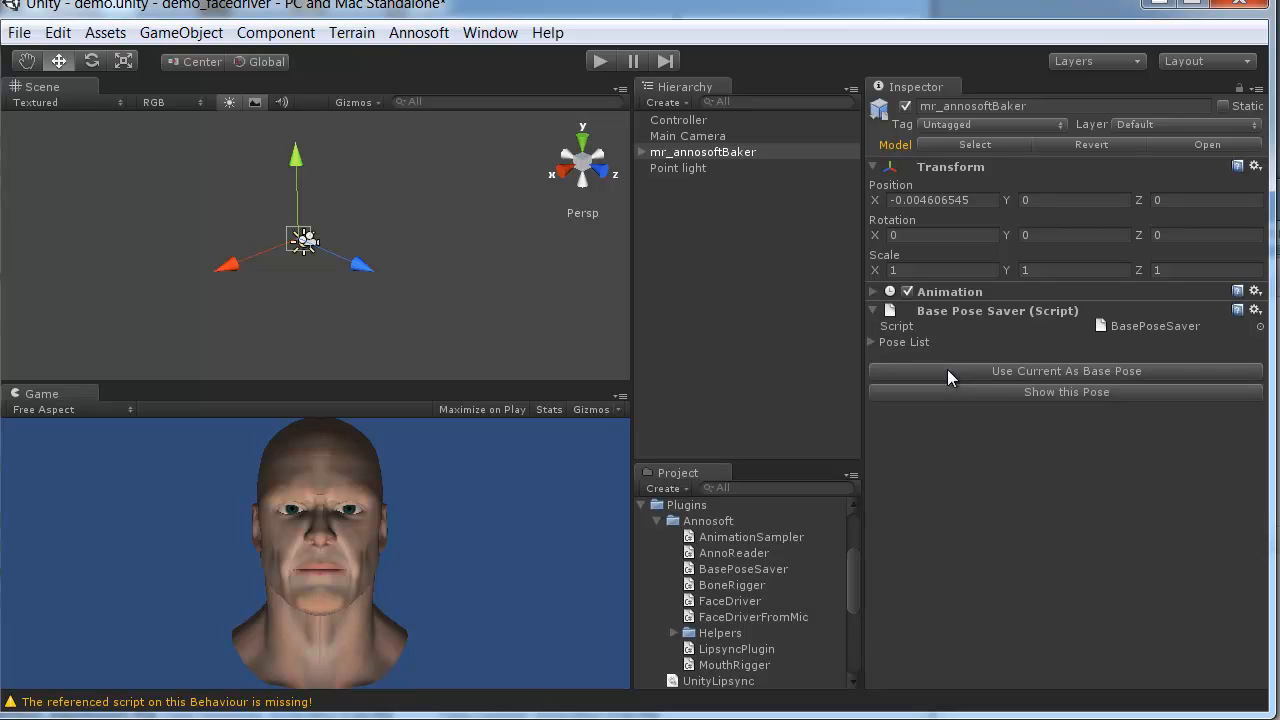
click(873, 341)
click(873, 342)
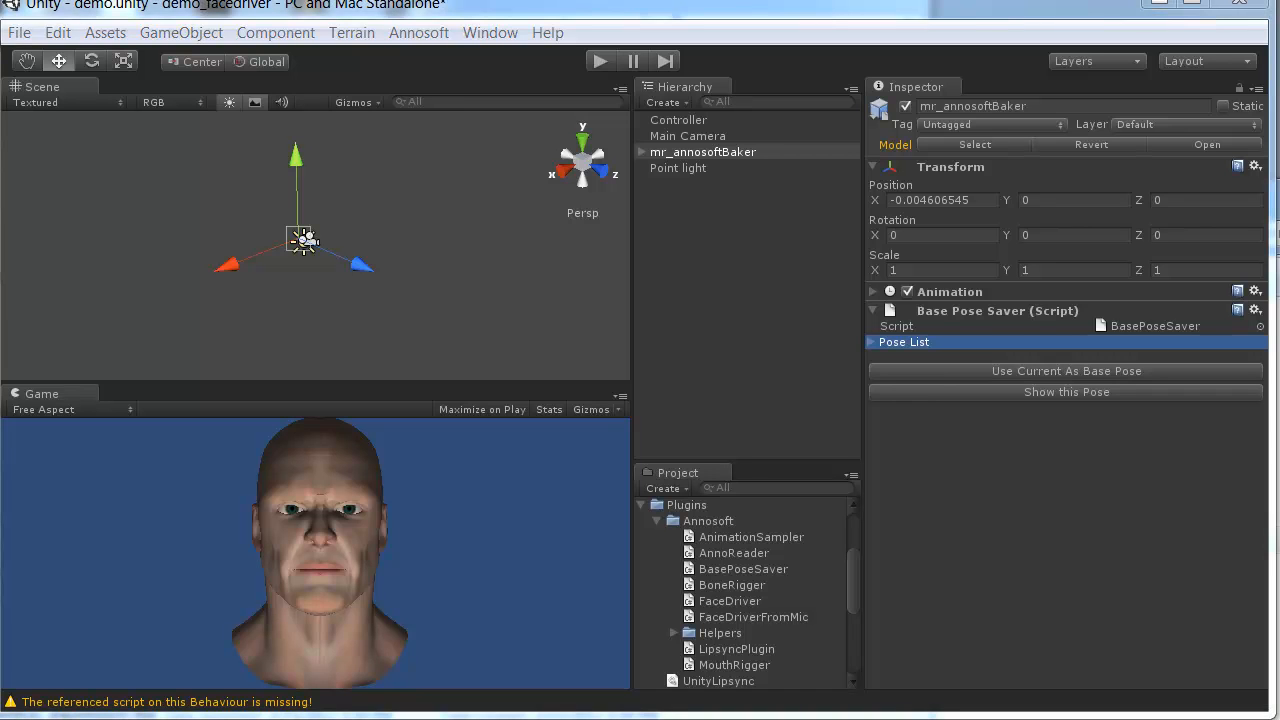
Examine the child objects of mr_annosoftBaker and the settings of its Animation component
click(641, 152)
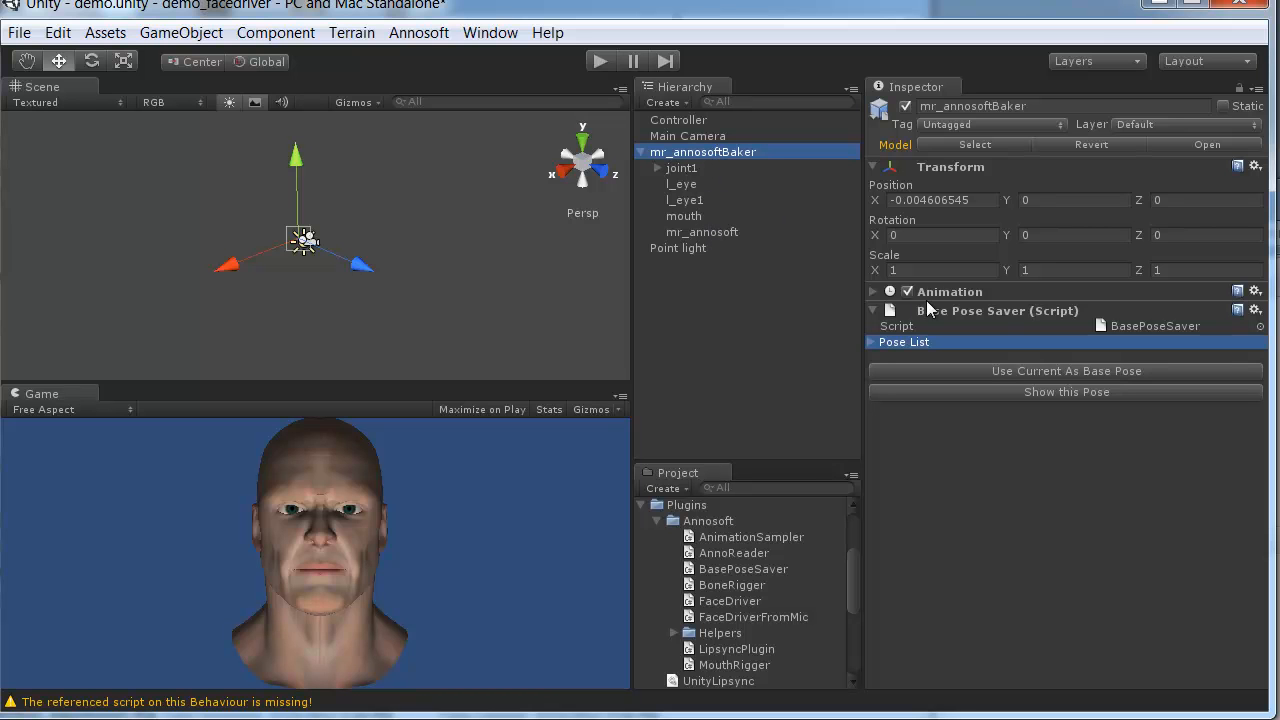
click(873, 291)
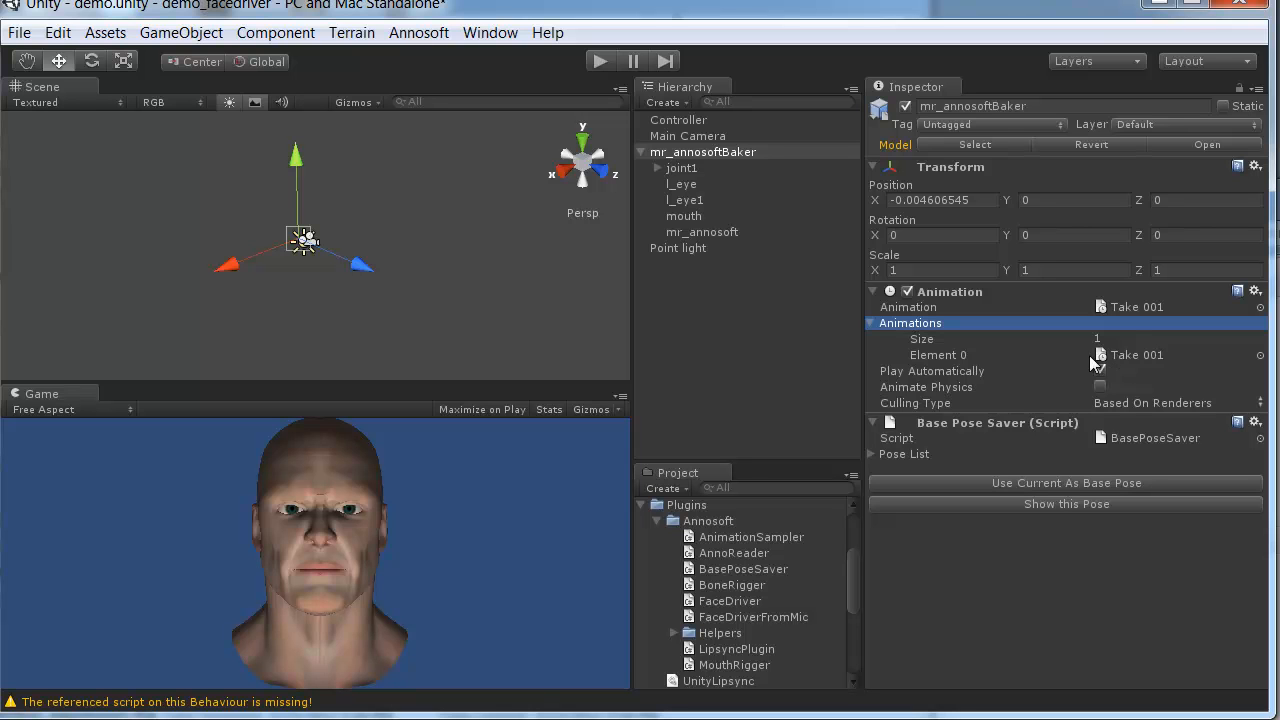
click(873, 323)
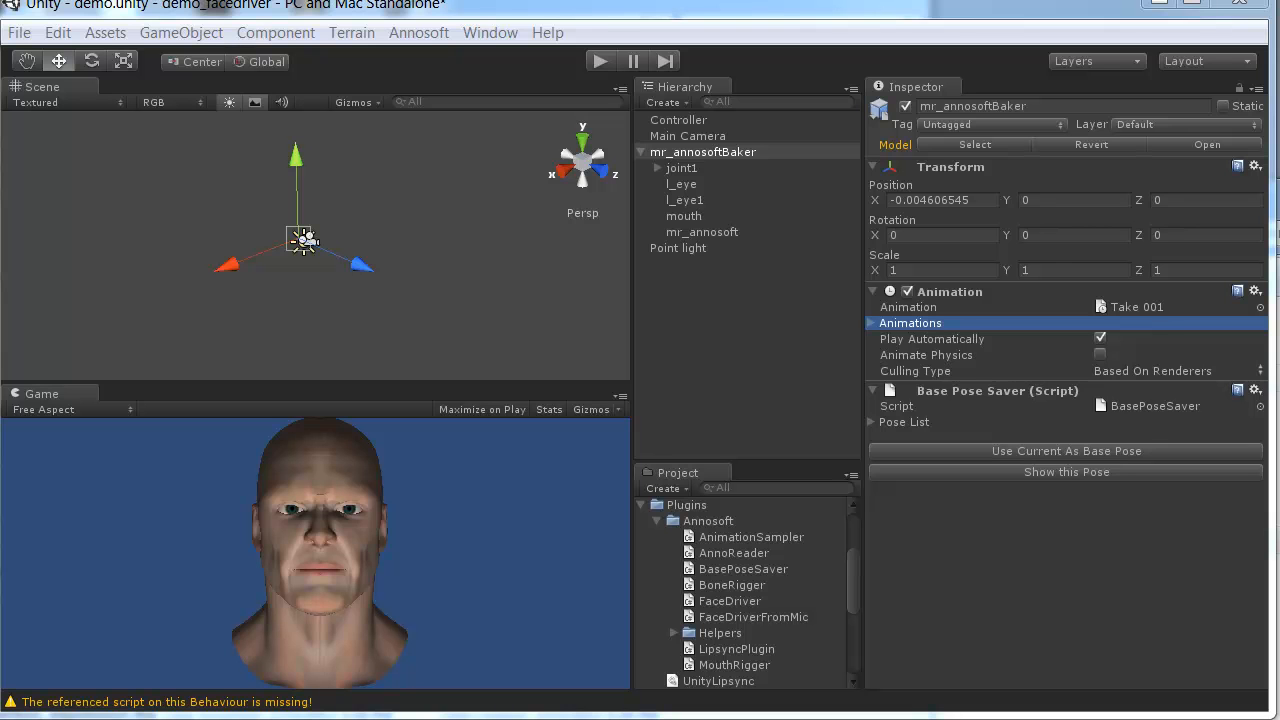
Attach the MouthRigger script to mr_annosoftBaker
drag(852, 557, 852, 569)
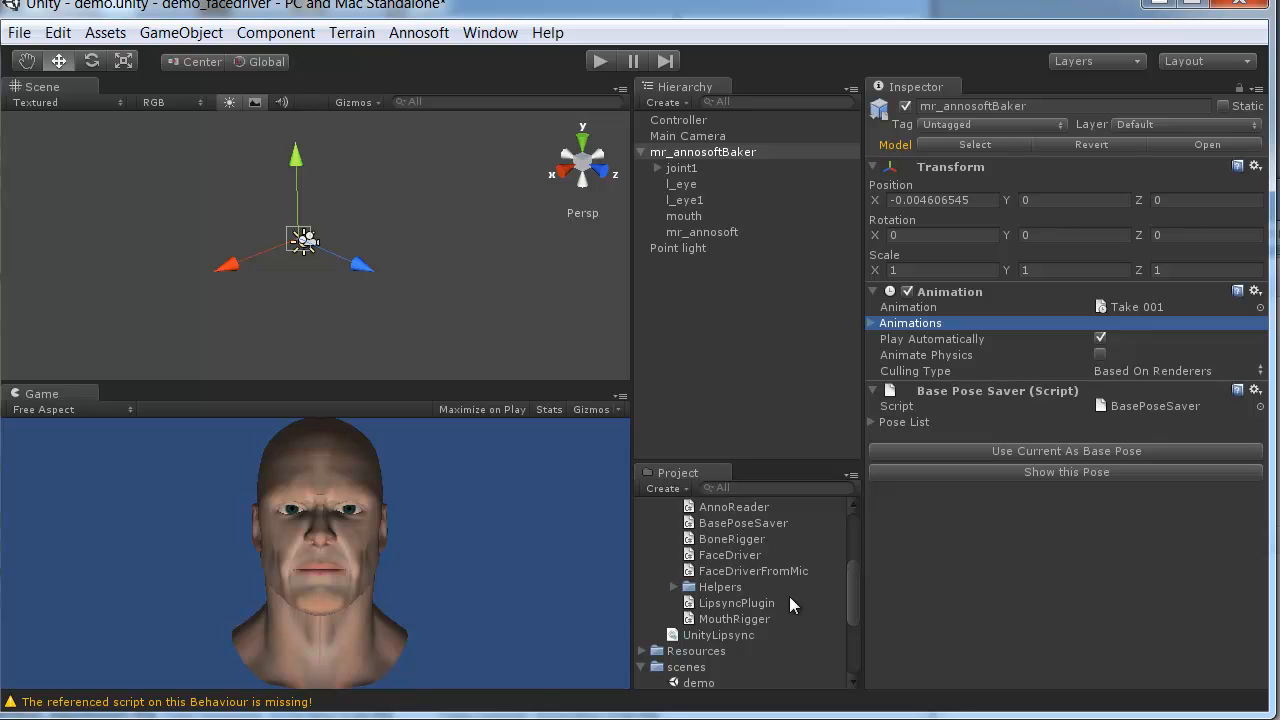
drag(781, 613, 960, 562)
drag(1003, 553, 1003, 553)
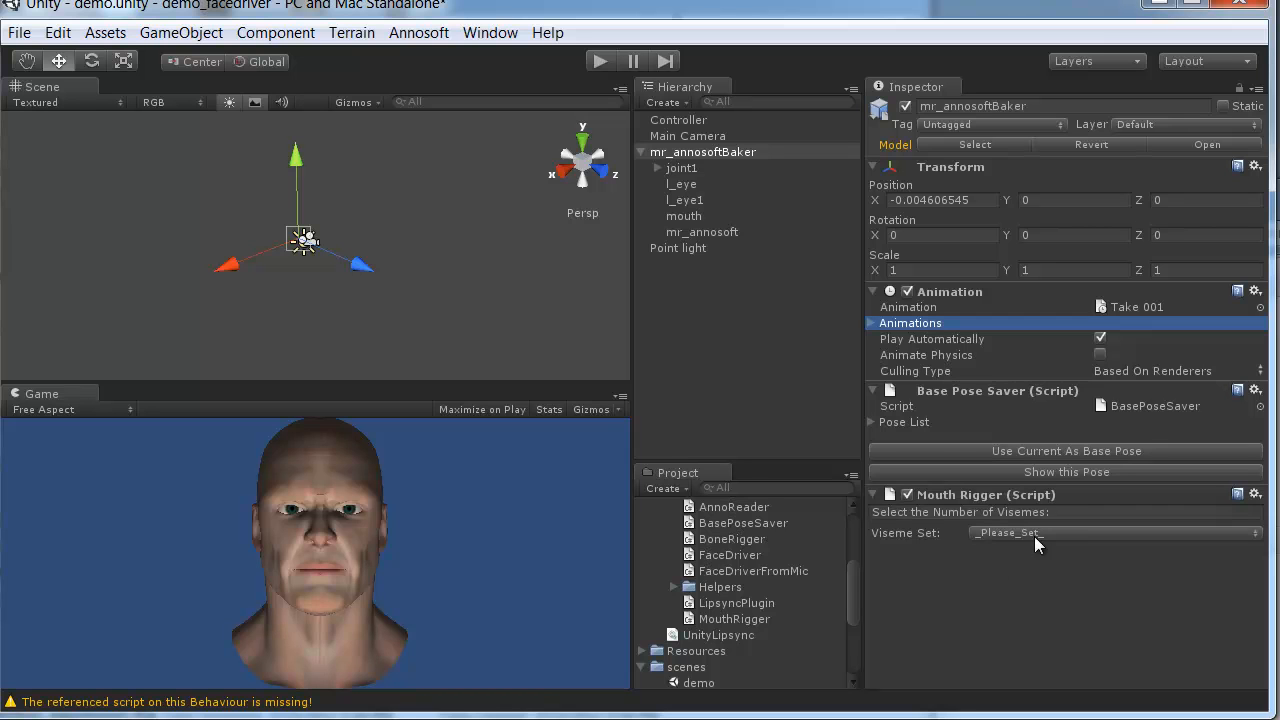
Collapse the Base Pose Saver component and set the Mouth Rigger's viseme set to _17_Visemes
click(874, 390)
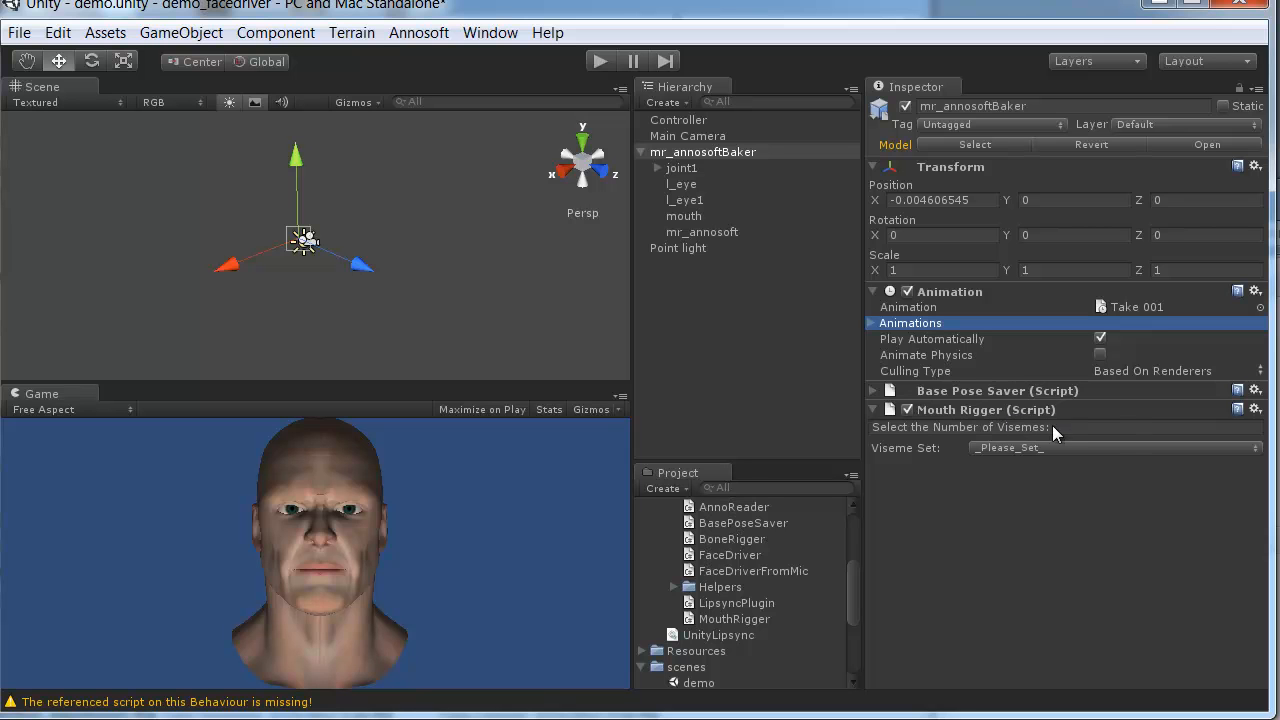
click(1065, 447)
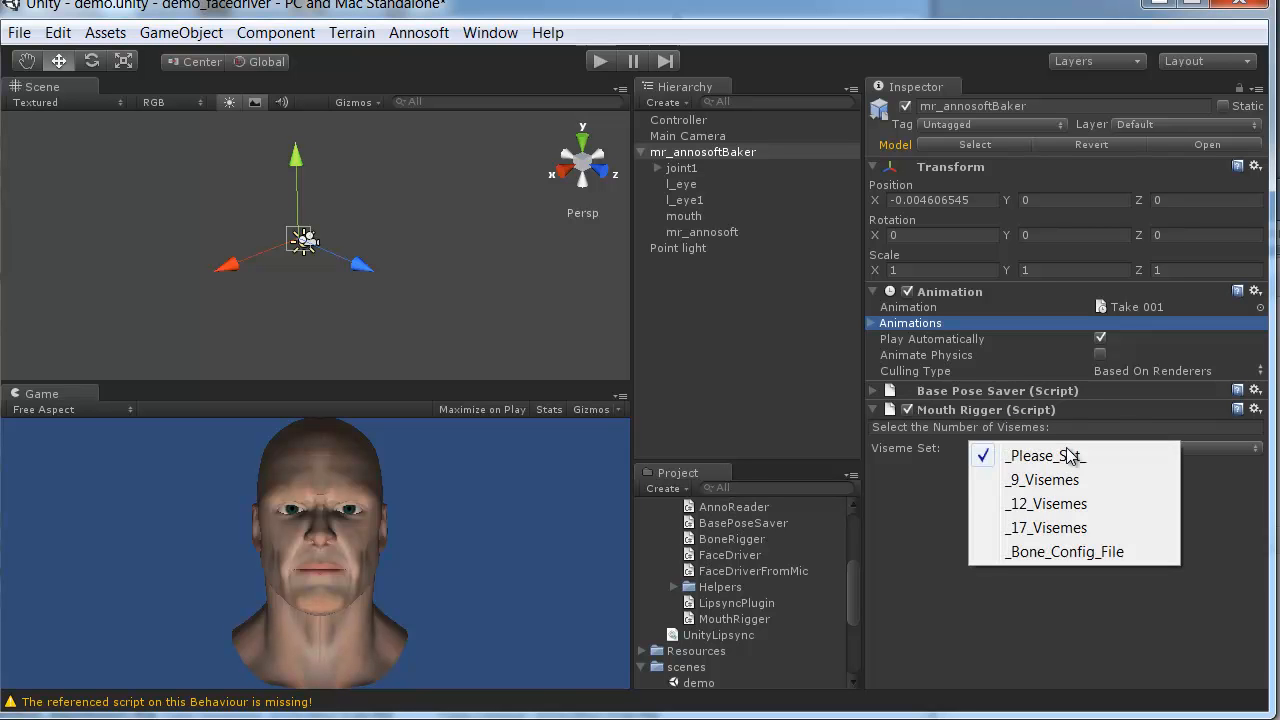
click(1075, 524)
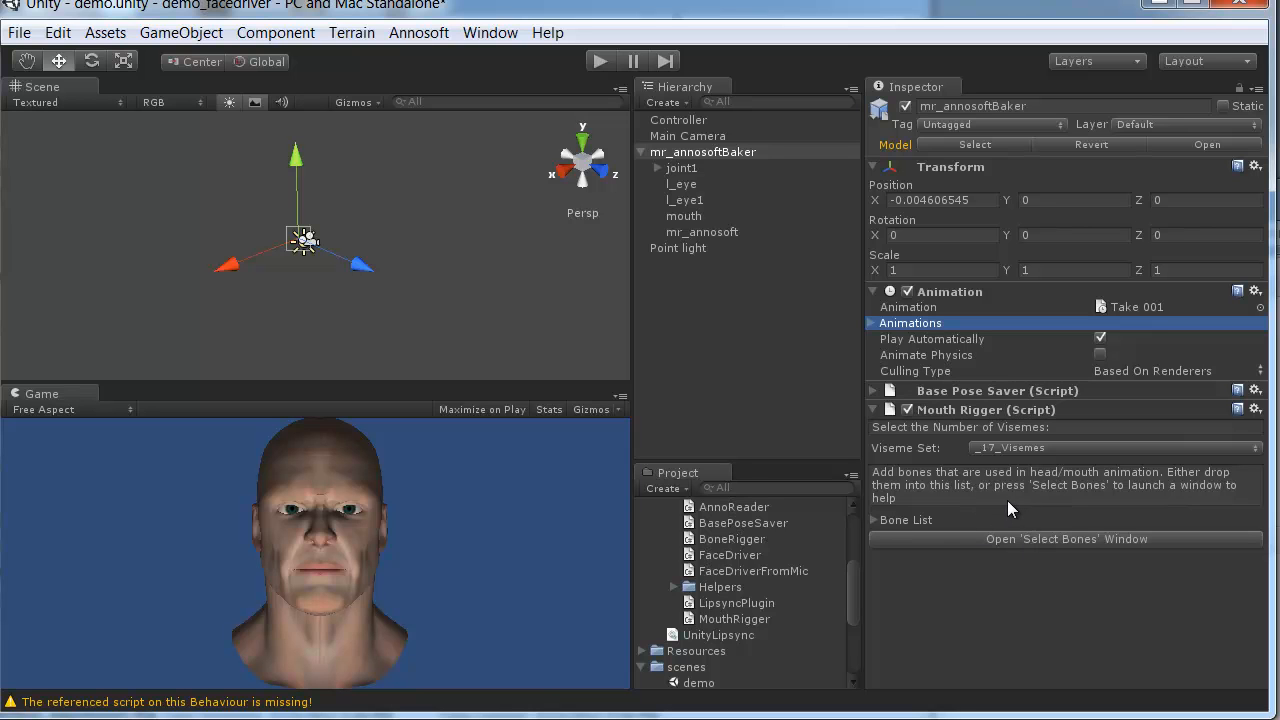
Expand the Mouth Rigger's bone list and the joint hierarchy from joint1 down to the children of joint4
click(874, 520)
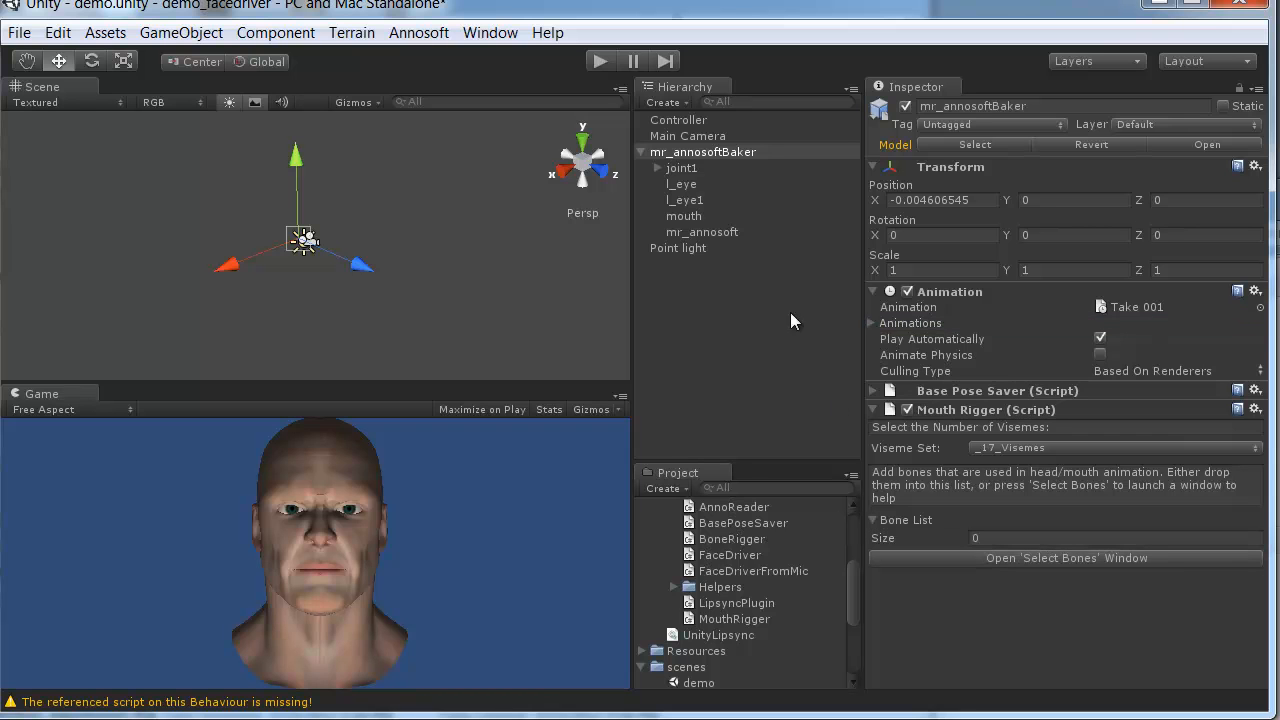
click(657, 167)
click(673, 184)
click(689, 200)
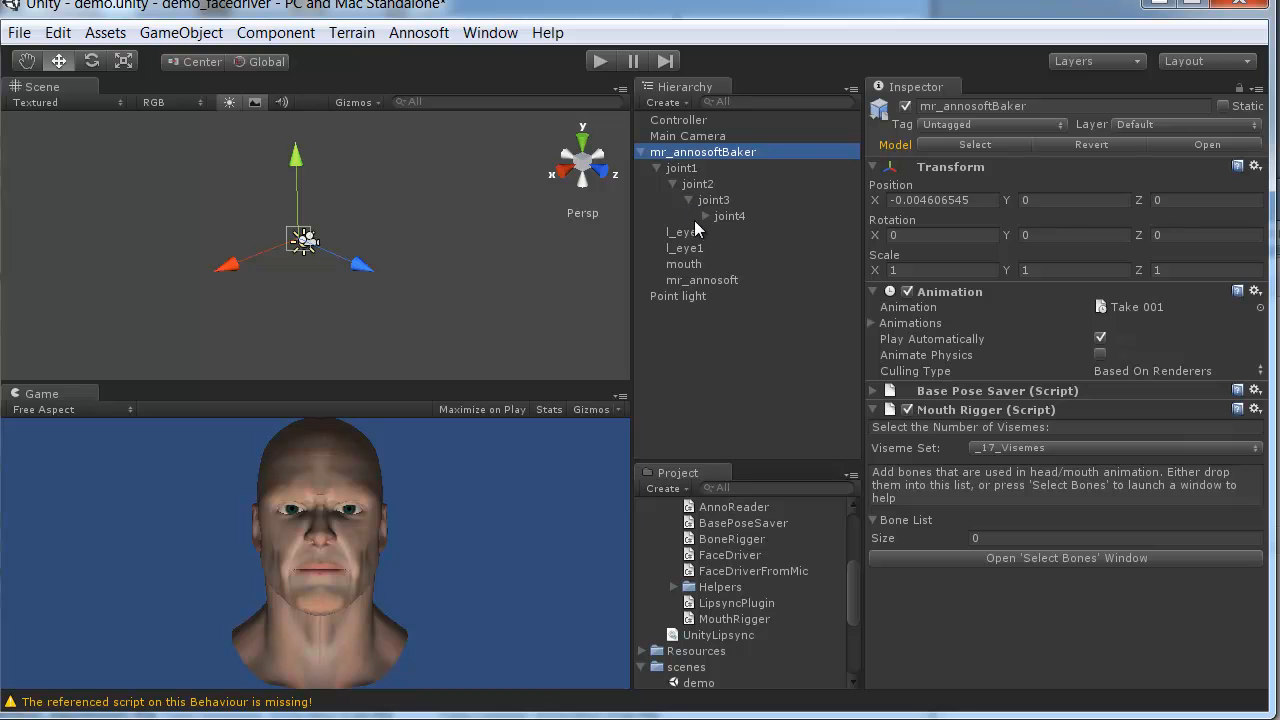
click(703, 217)
drag(740, 236, 794, 150)
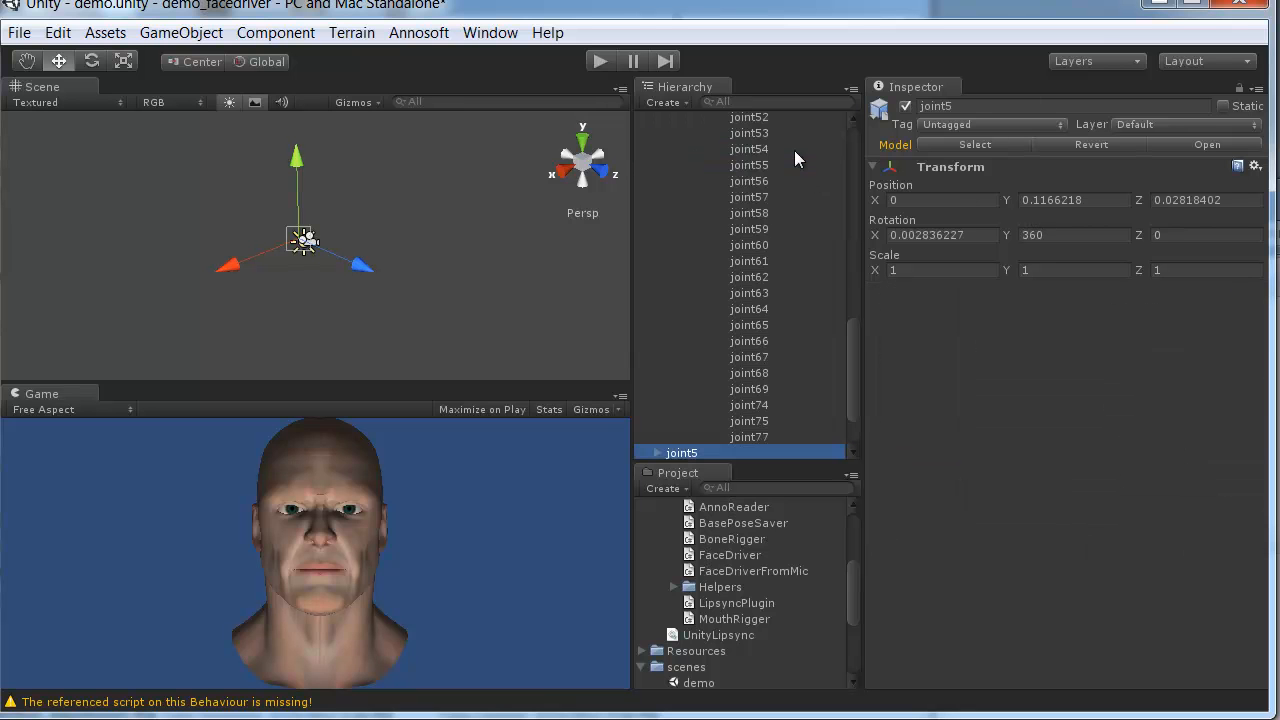
key(ctrl+z)
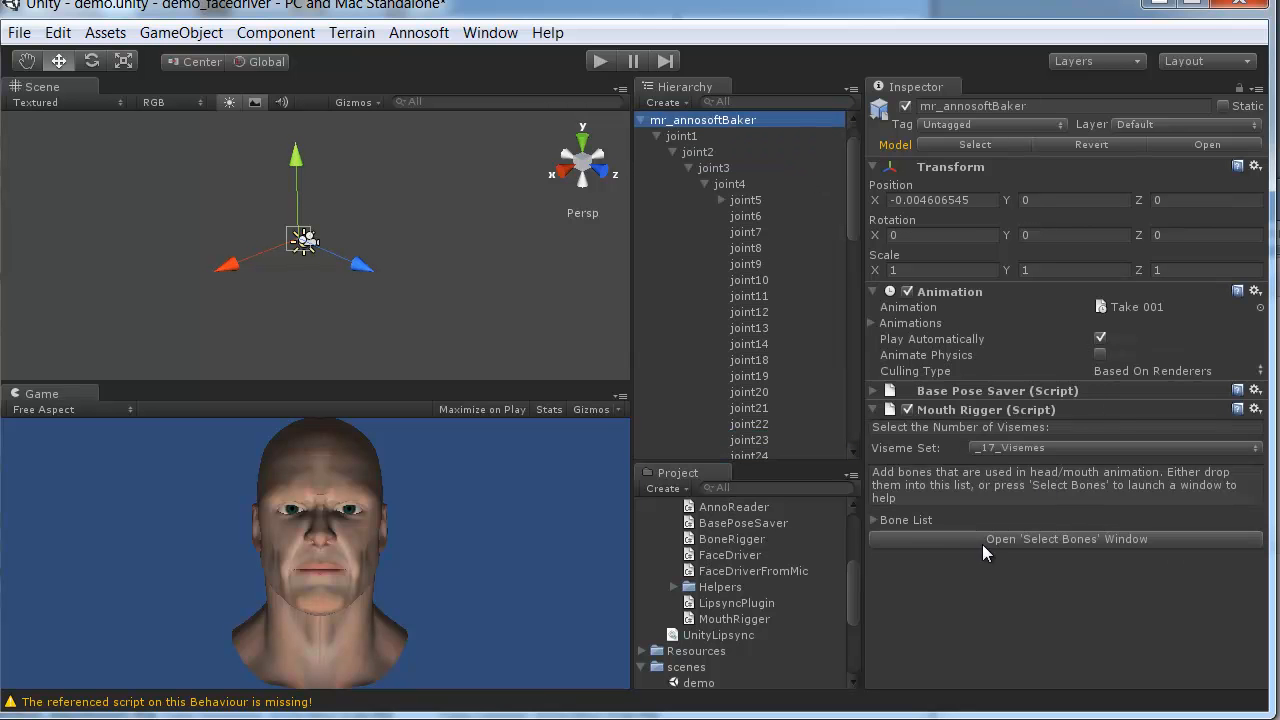
click(873, 519)
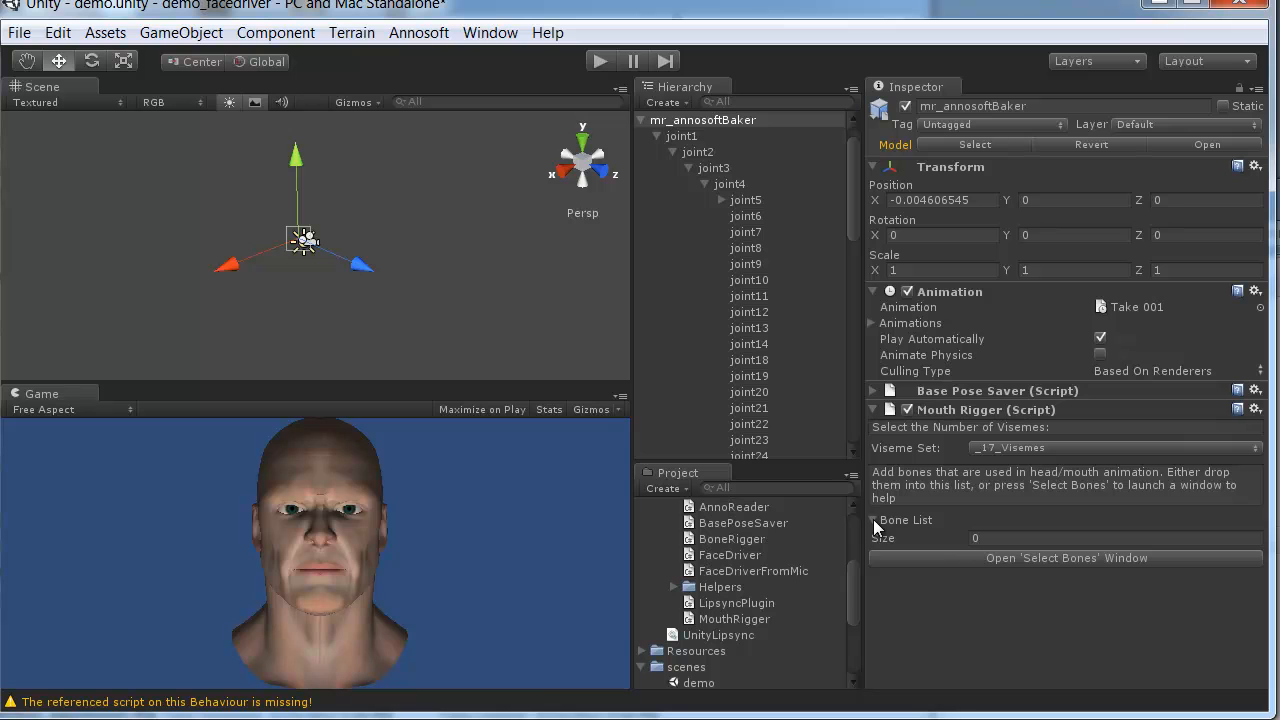
Open the Mouth Rigger's bone selection window and place it beside the joint hierarchy
click(933, 557)
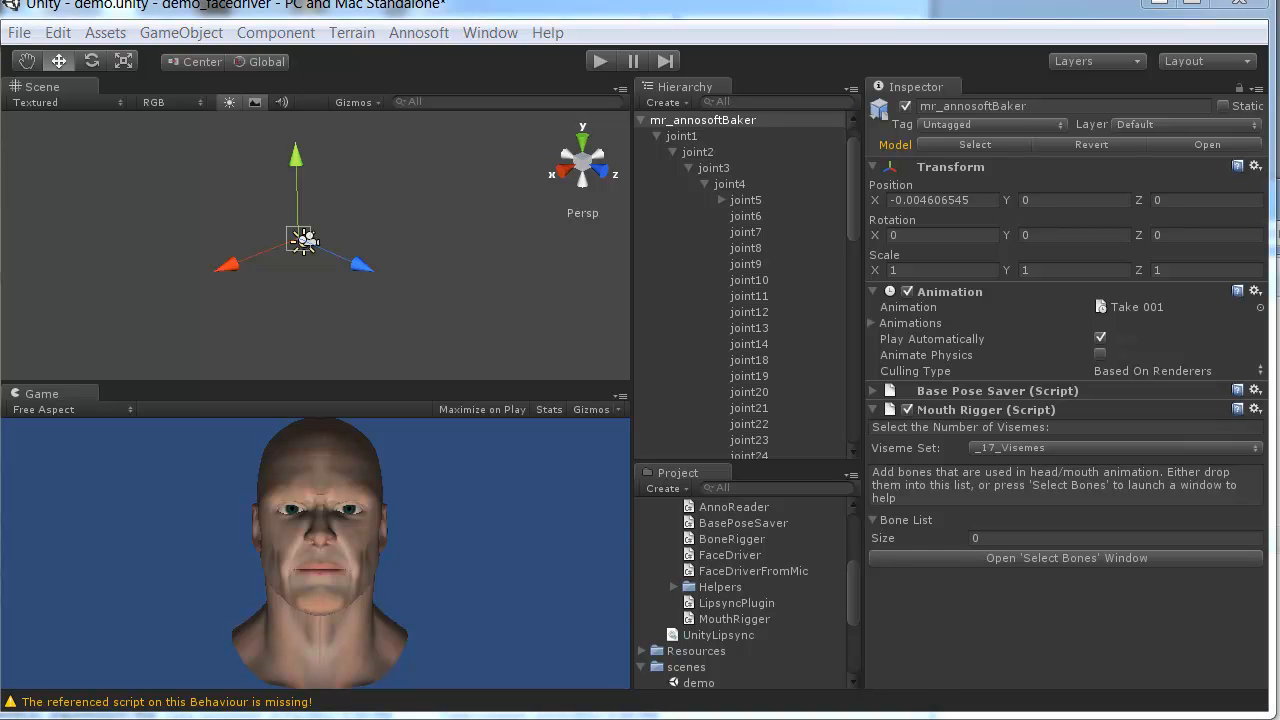
drag(1279, 128, 1085, 63)
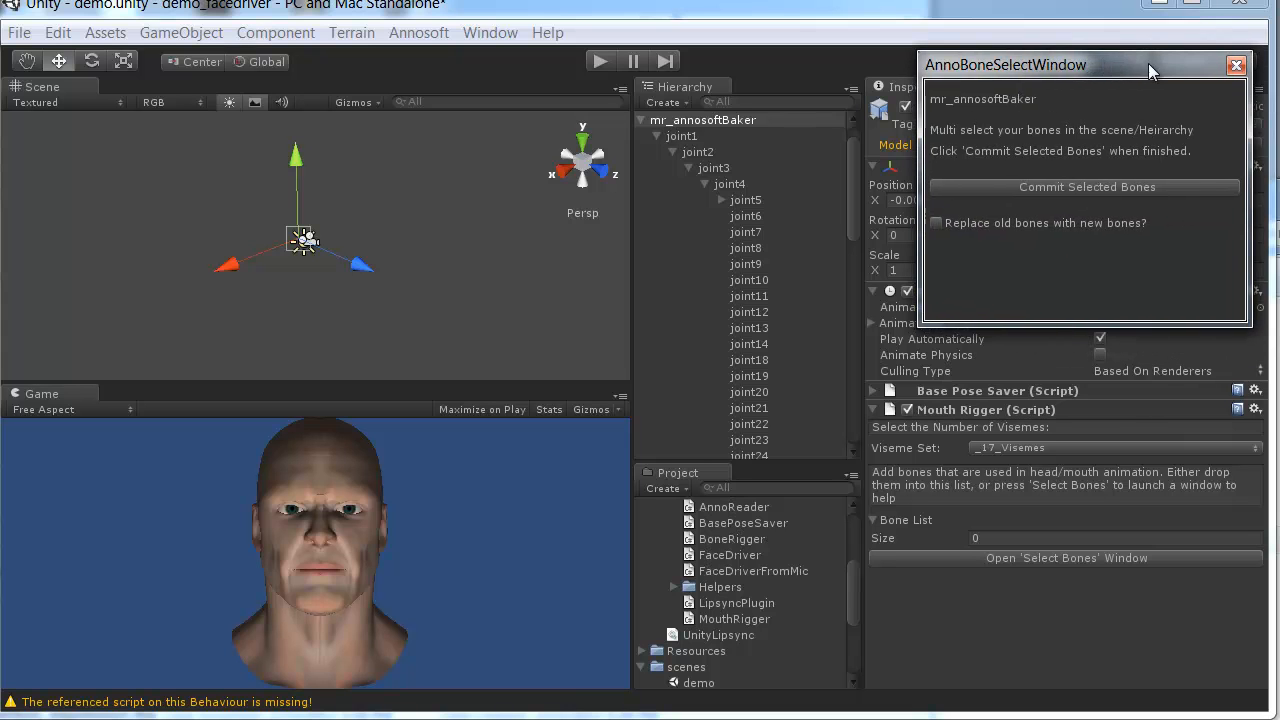
click(1237, 66)
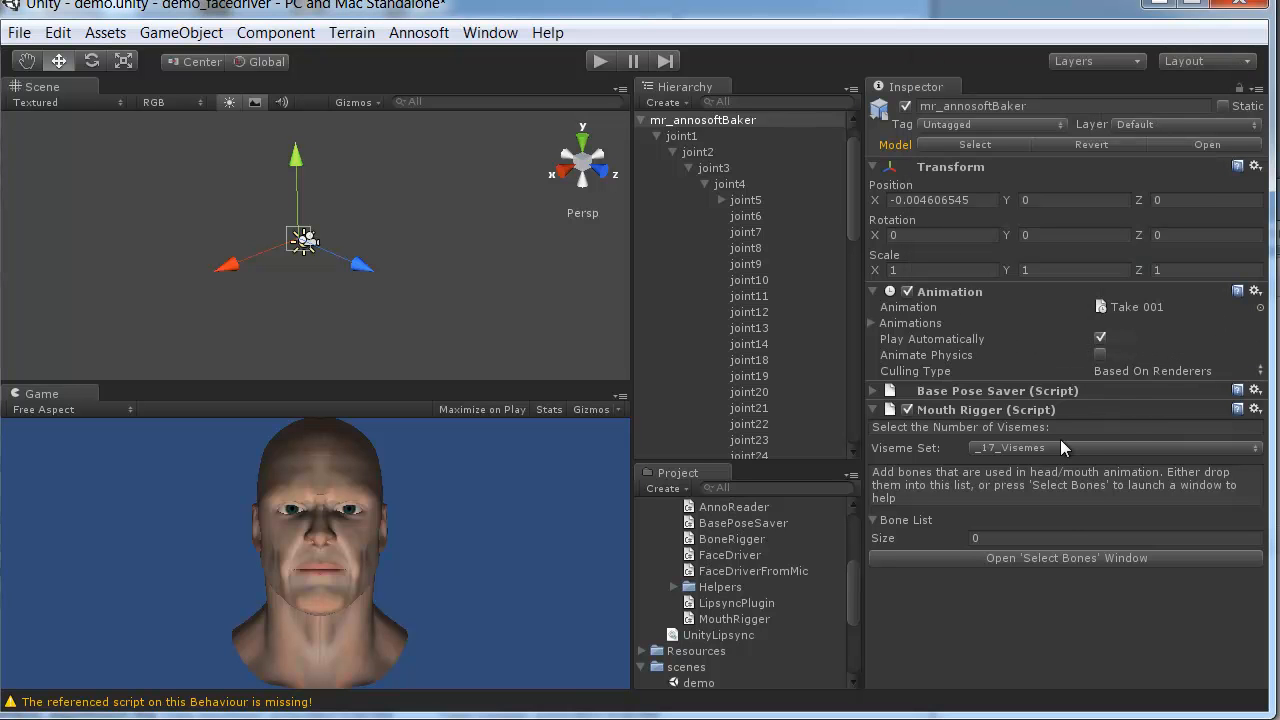
click(1060, 564)
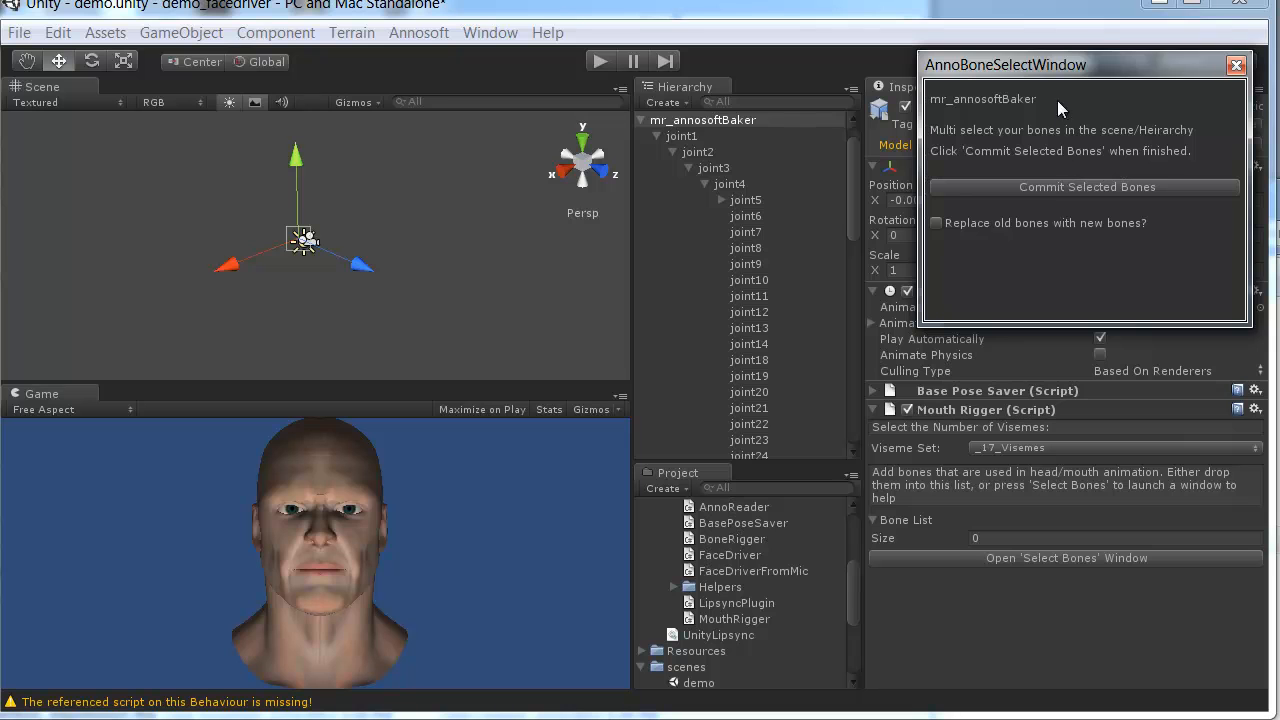
drag(1036, 78, 1001, 86)
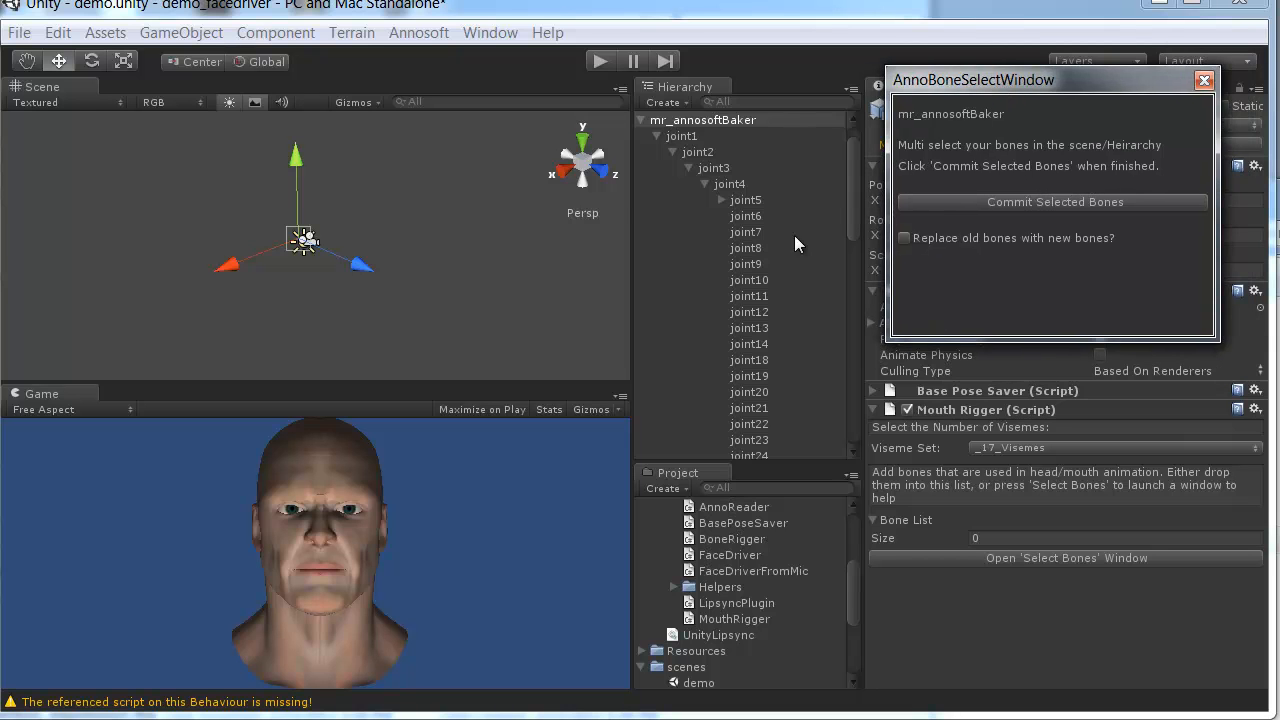
Select joint5, expand its child joints, and commit the selected bone to the Mouth Rigger
click(747, 202)
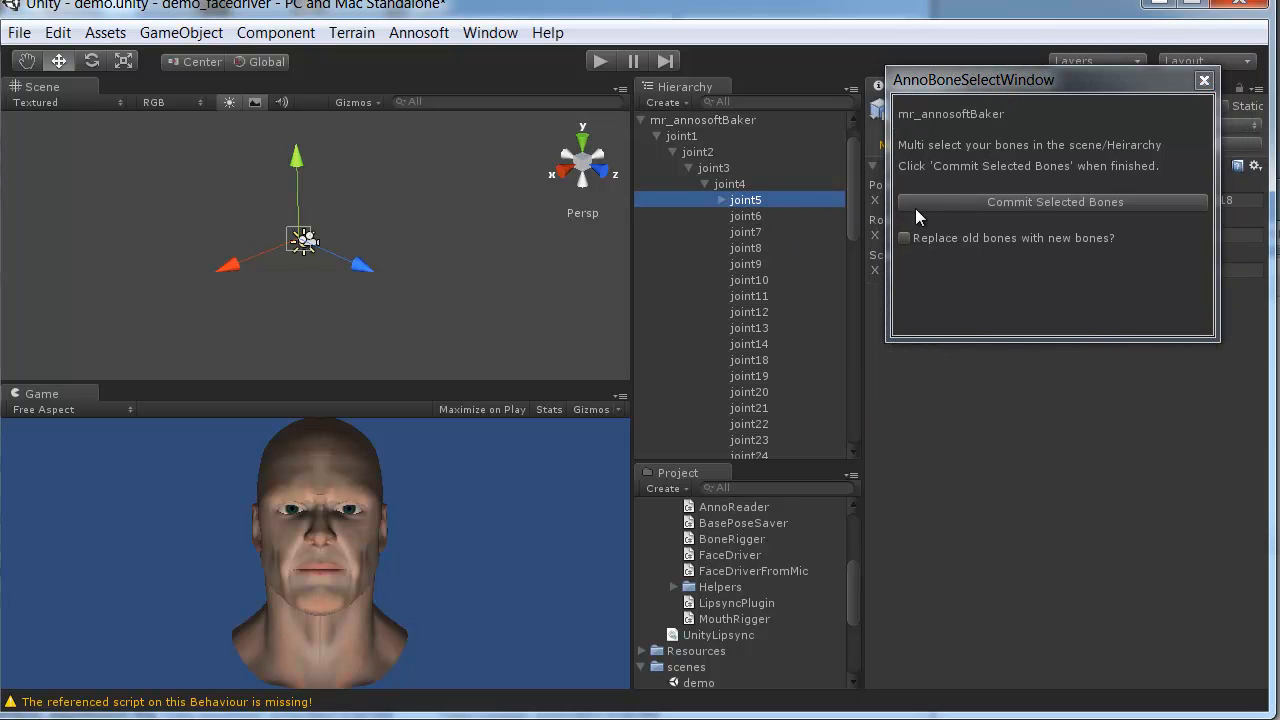
click(946, 201)
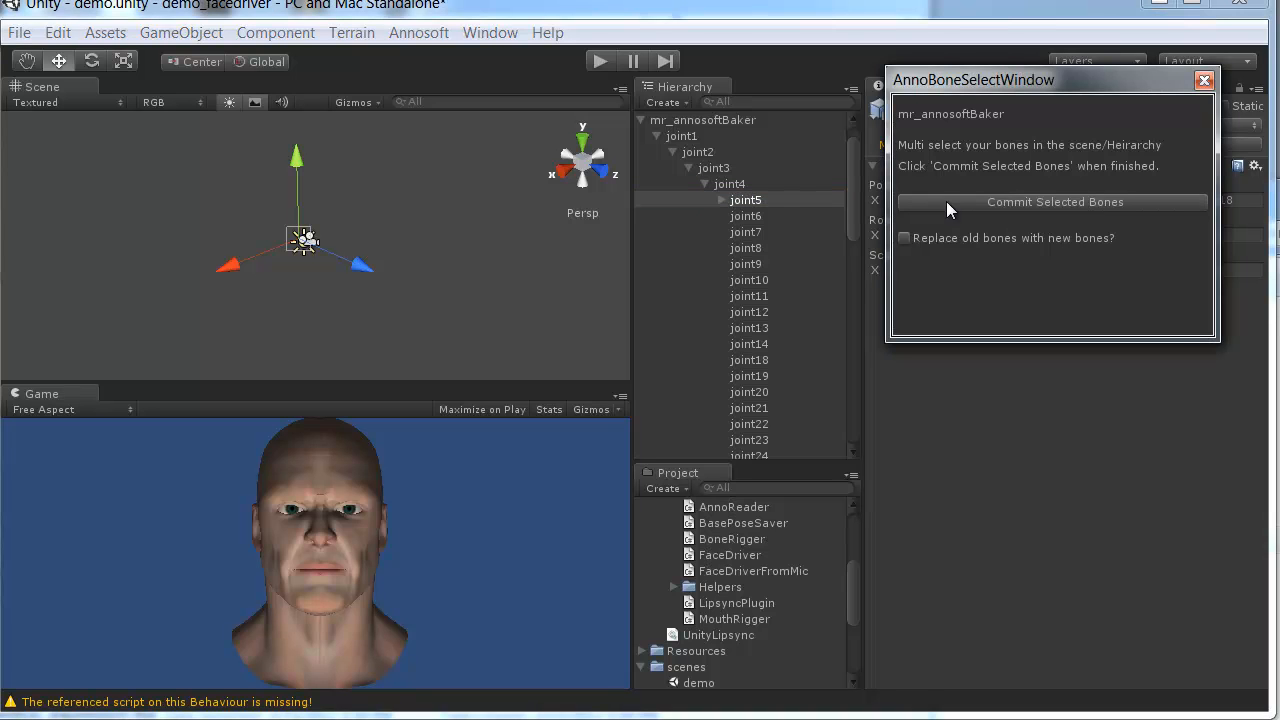
click(720, 200)
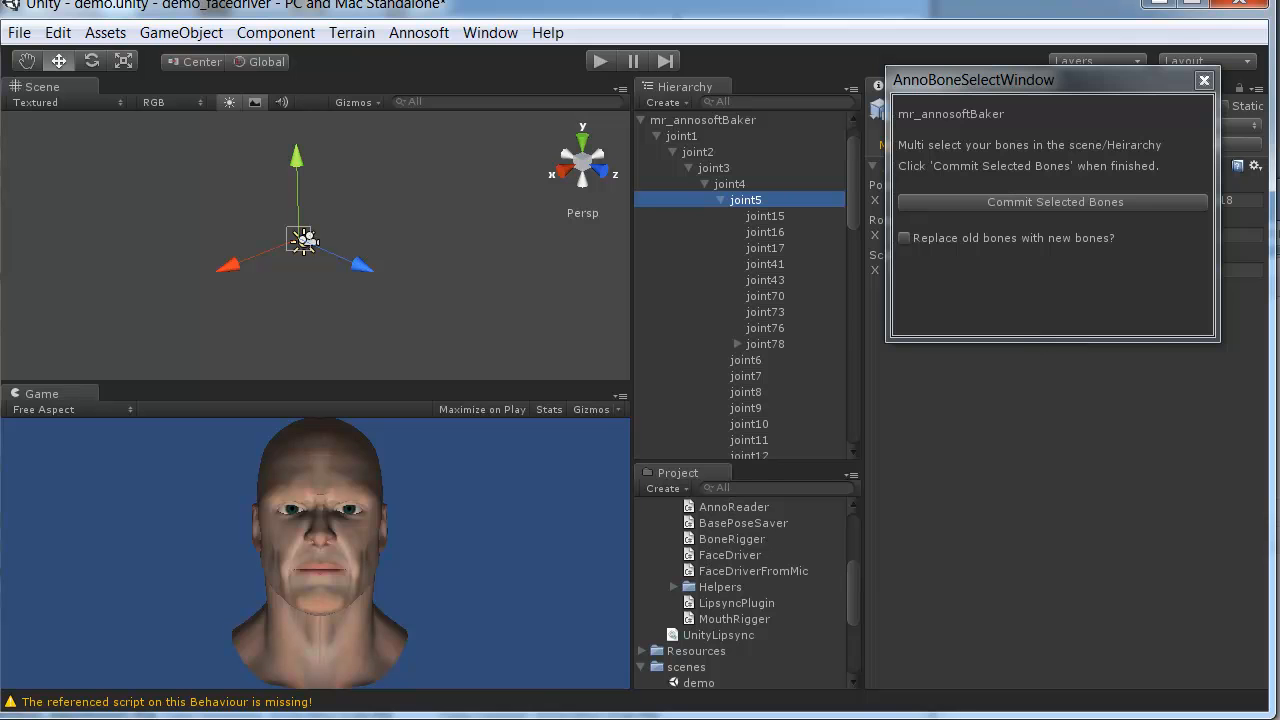
click(1000, 202)
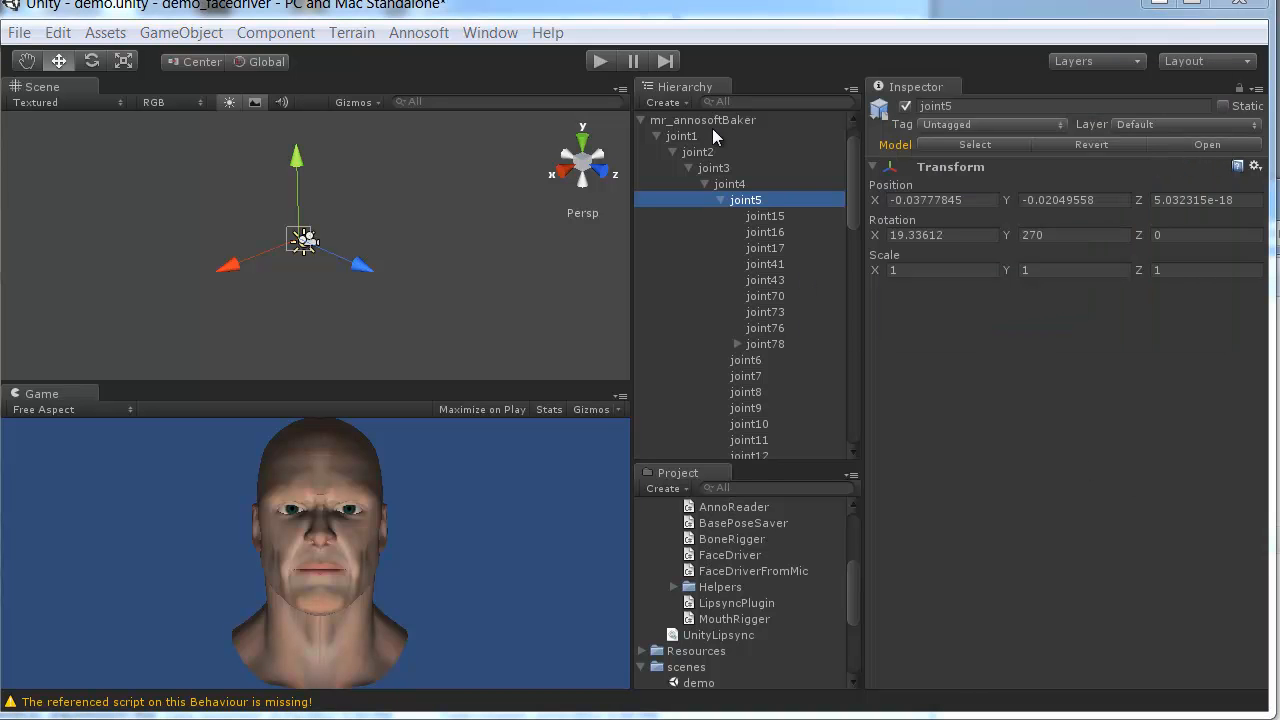
Select joint78 through its nested child joint82 in the mr_annosoftBaker hierarchy and commit them as bones to the Mouth Rigger
click(705, 120)
click(737, 343)
click(765, 344)
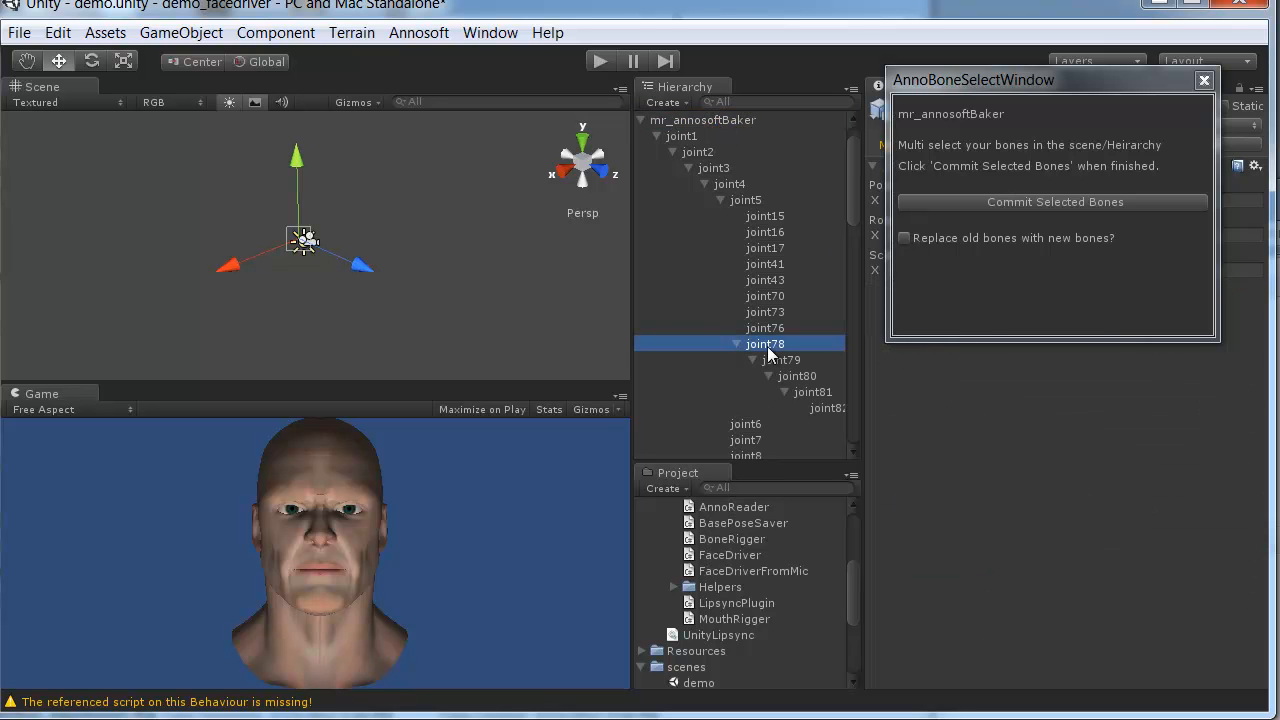
key(shift+Down)
key(shift+Down)
key(shift+Down)
key(shift+Down)
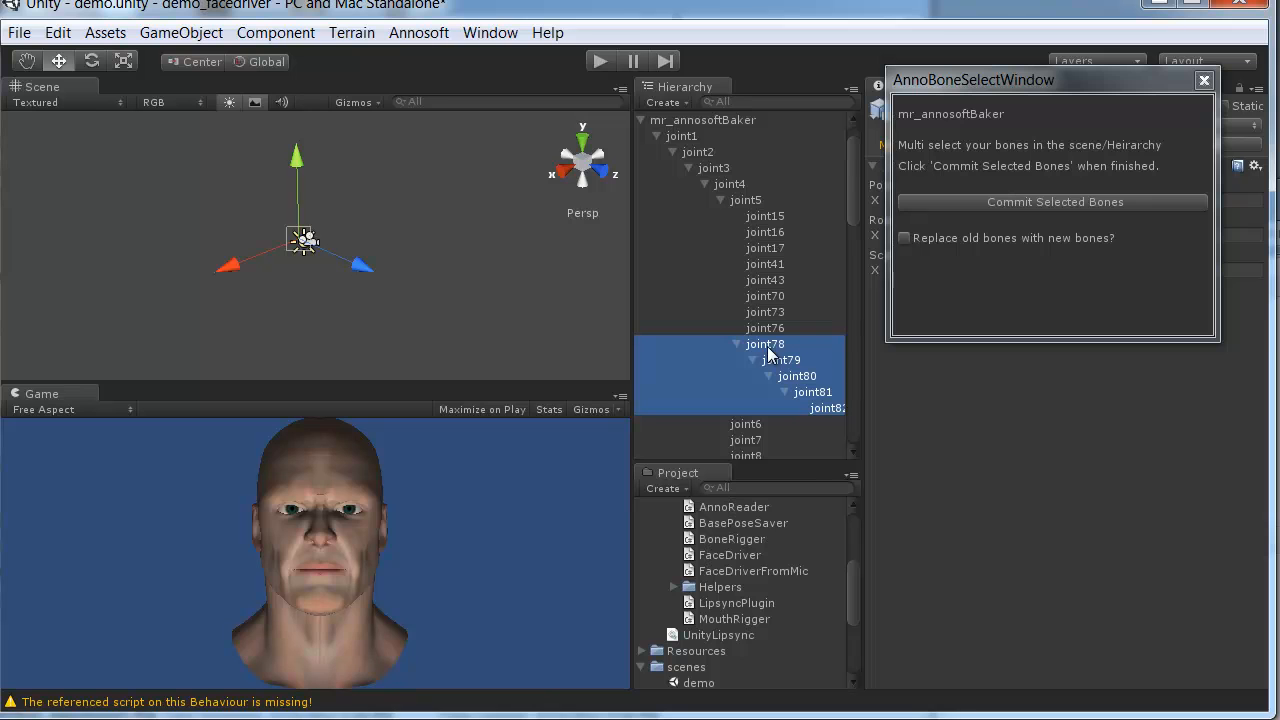
click(987, 200)
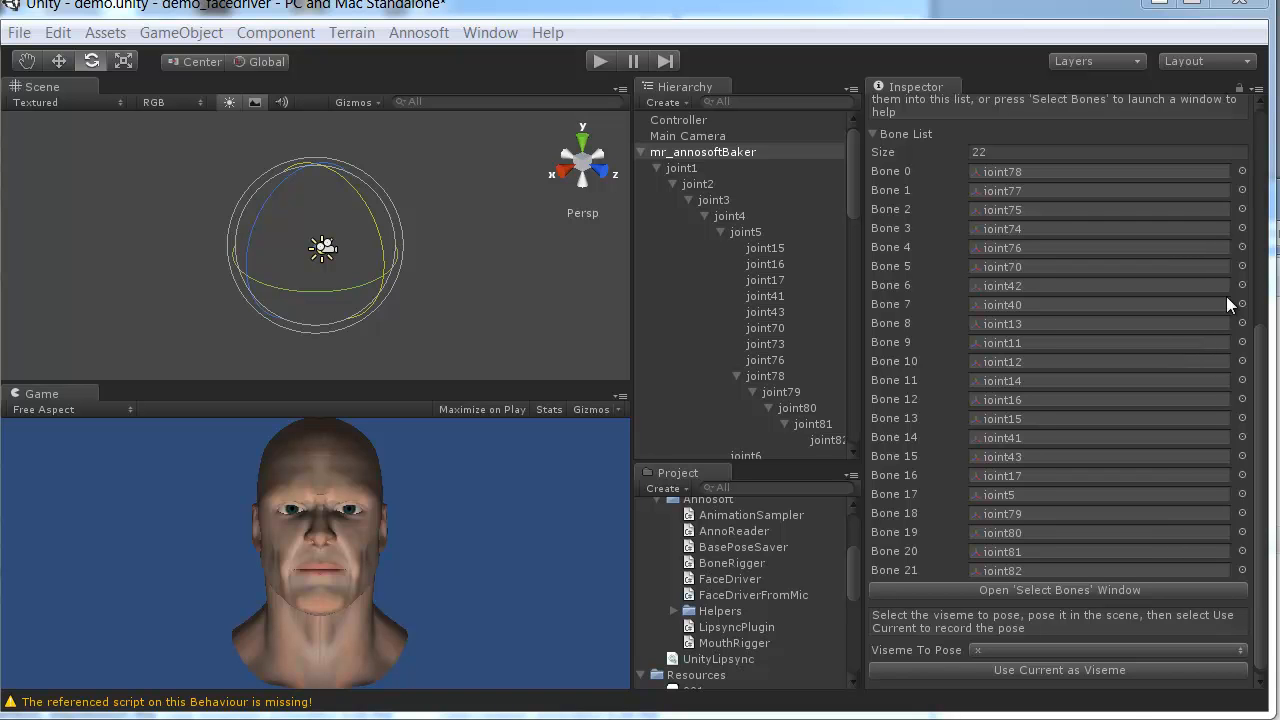
Open and close the bone selection window, and collapse the Mouth Rigger's bone list
click(1074, 592)
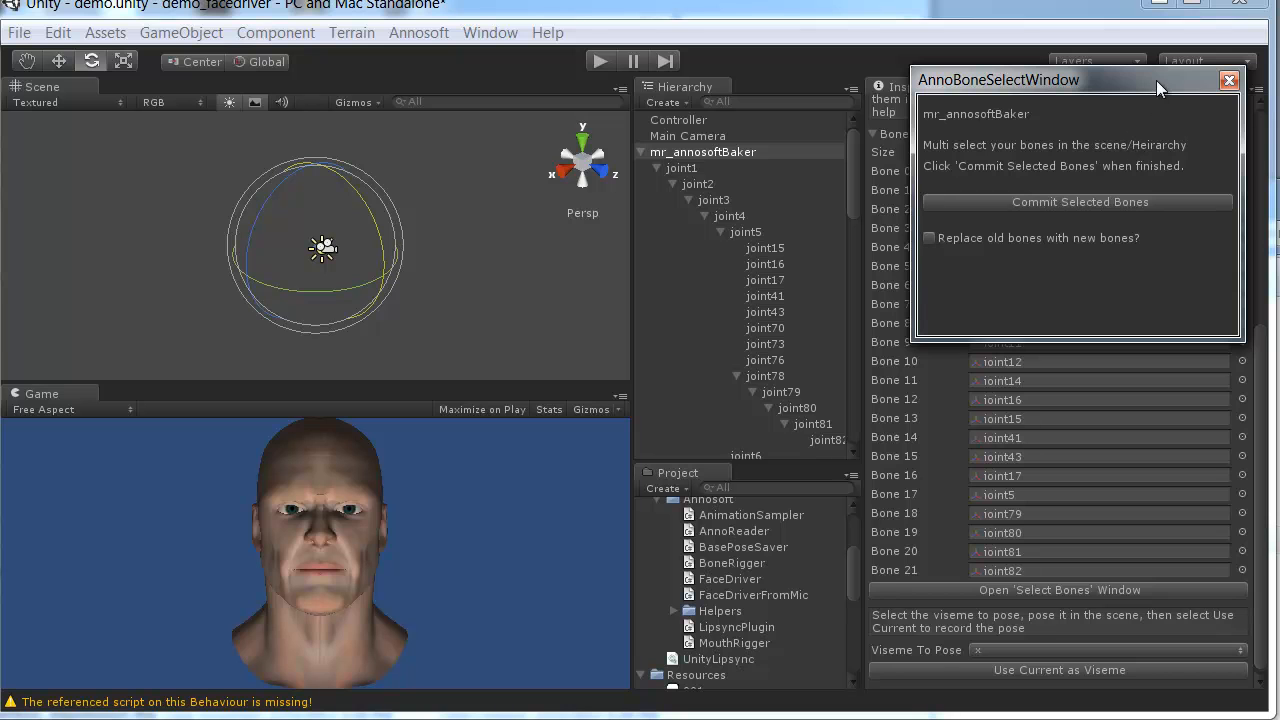
click(1229, 80)
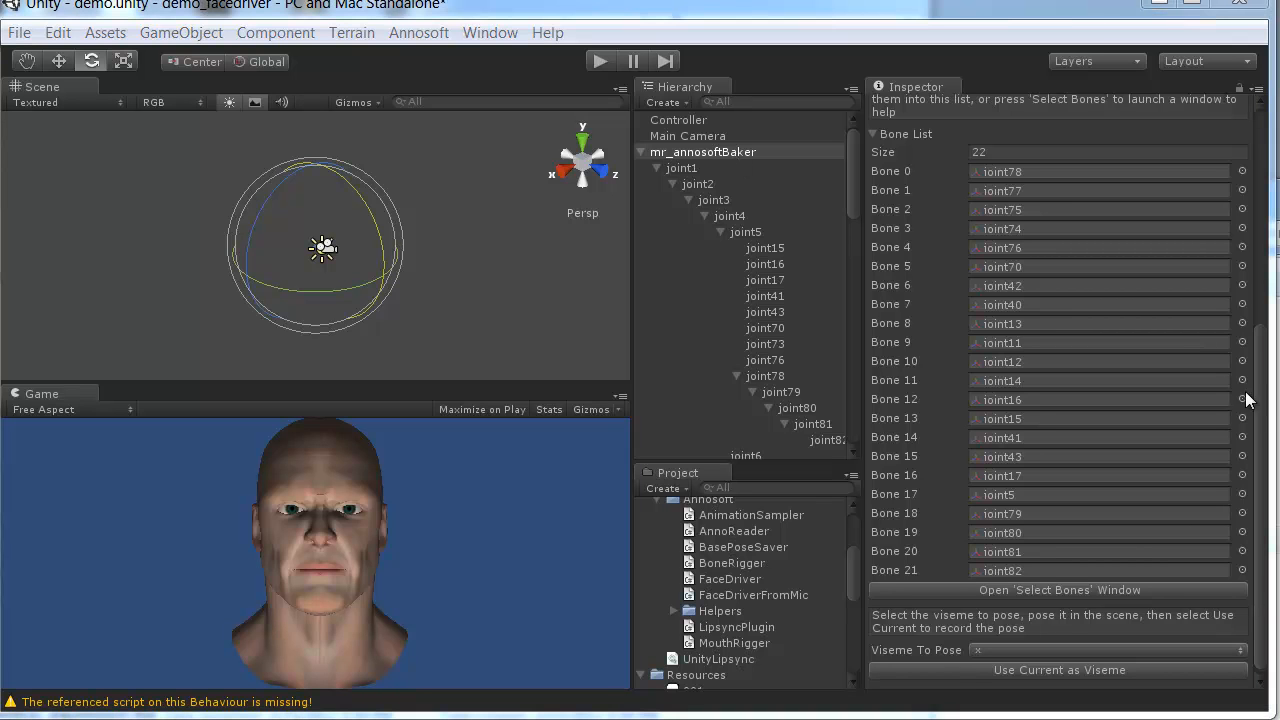
click(875, 133)
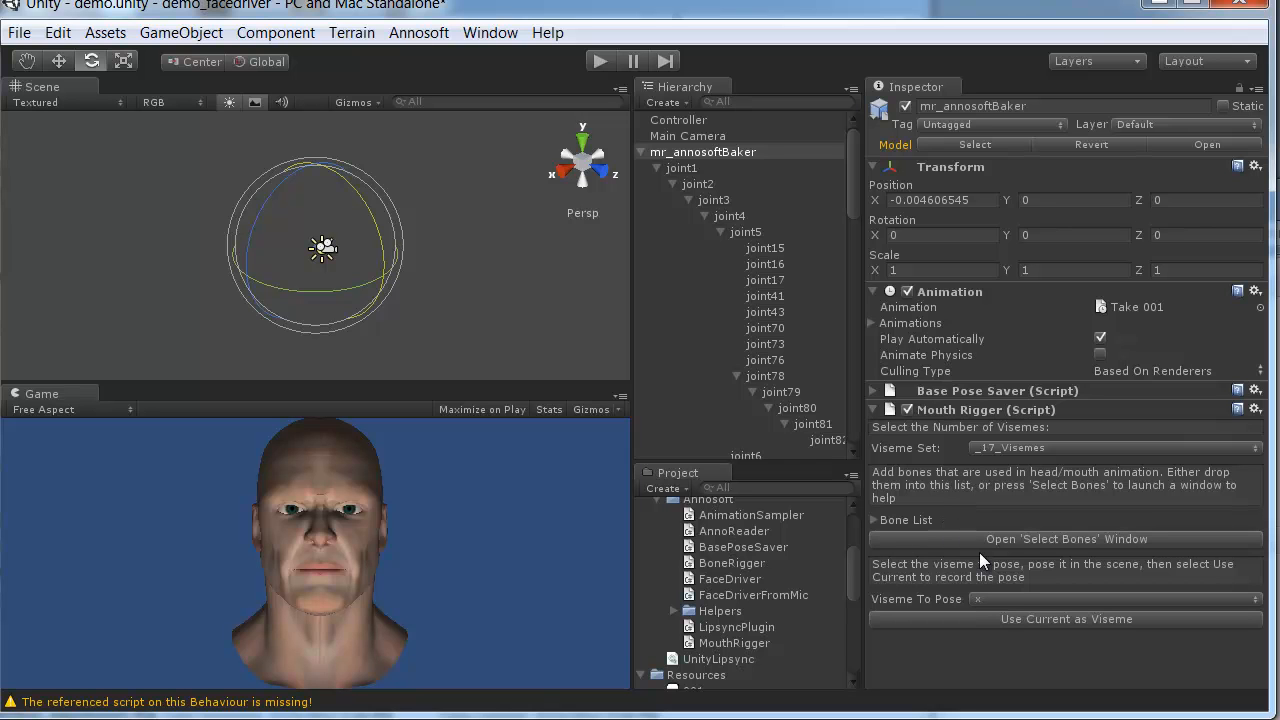
Record the current neutral pose as viseme x and choose AA as the viseme to pose
click(1022, 618)
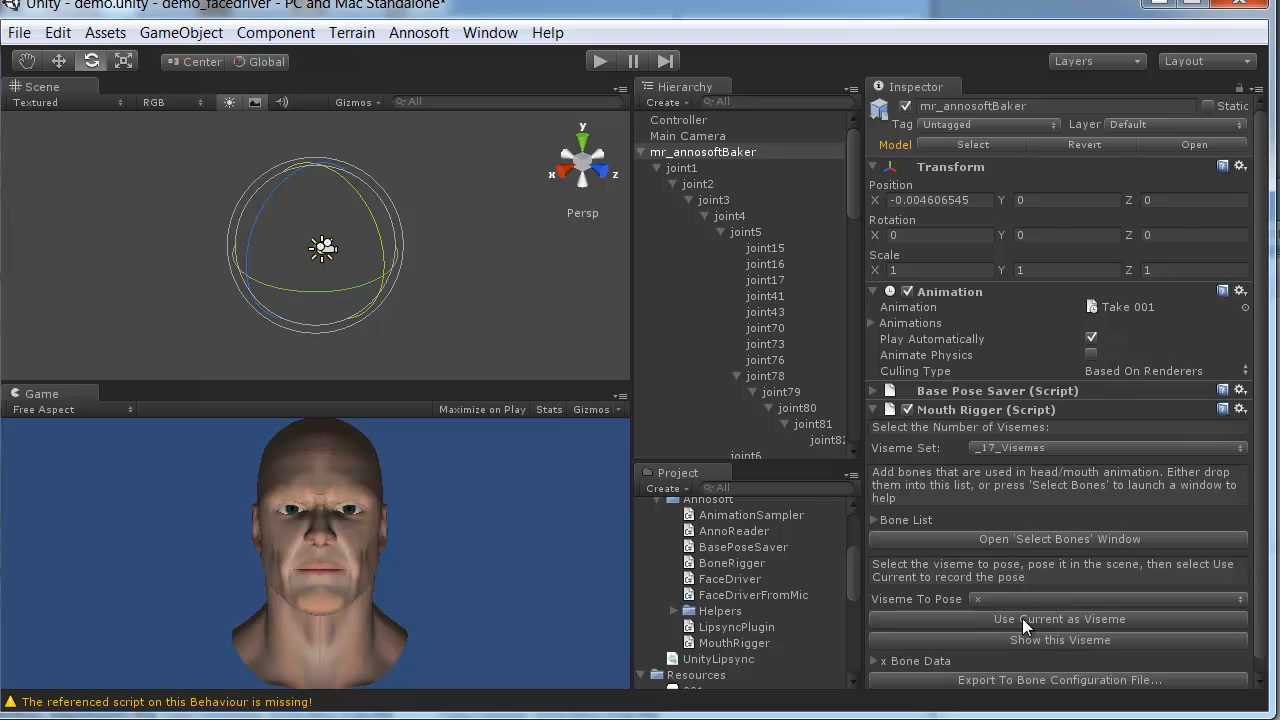
click(1166, 593)
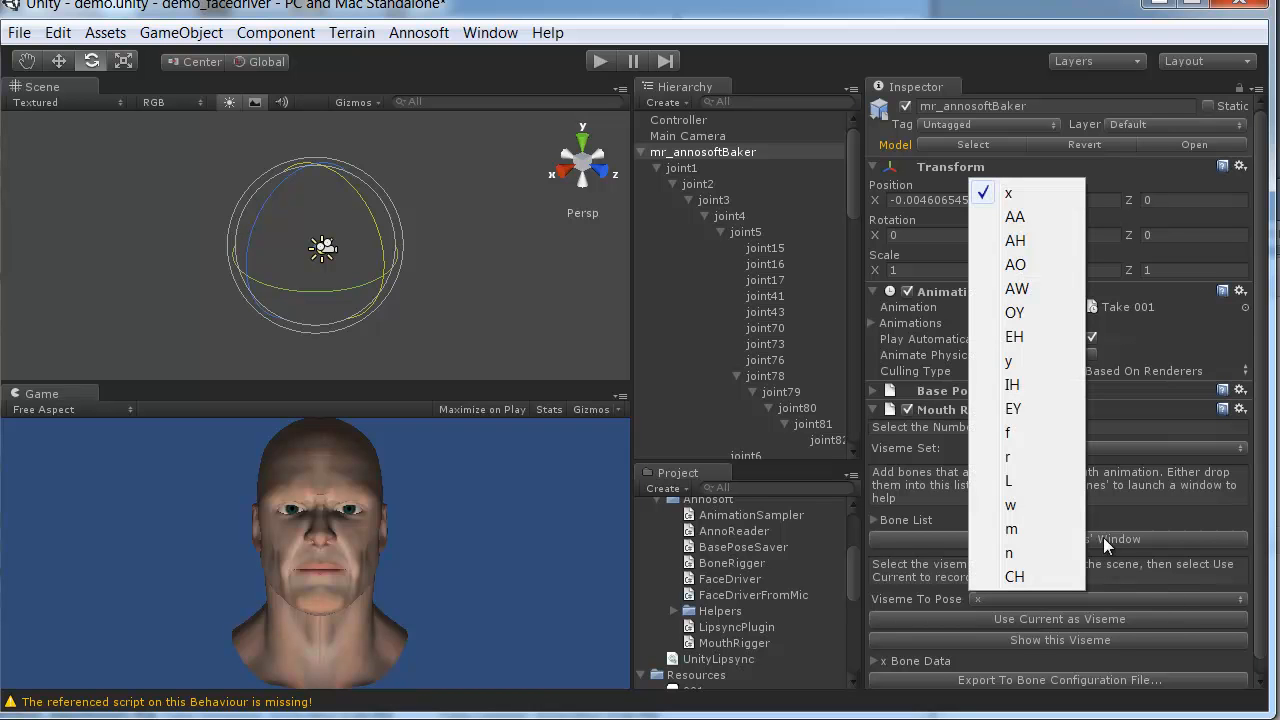
click(1054, 218)
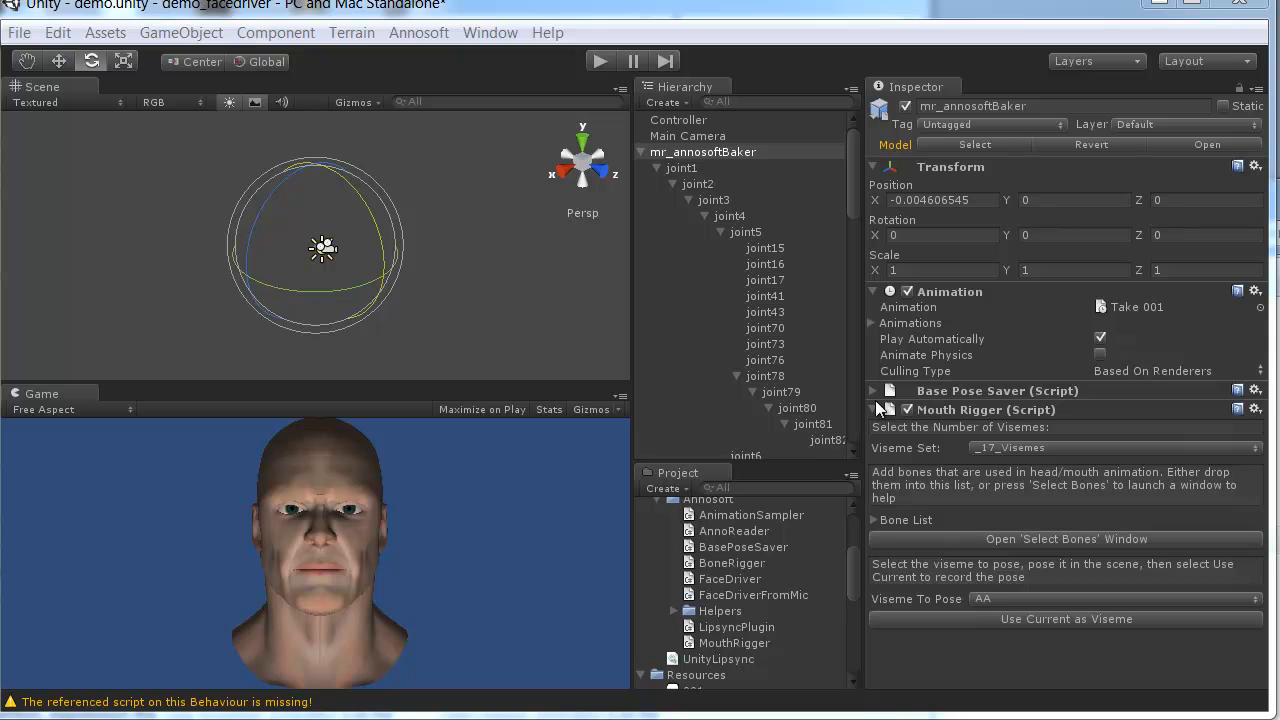
Inspect the Take 001 clip in the Animation component's animations list and collapse the component
drag(850, 563, 851, 569)
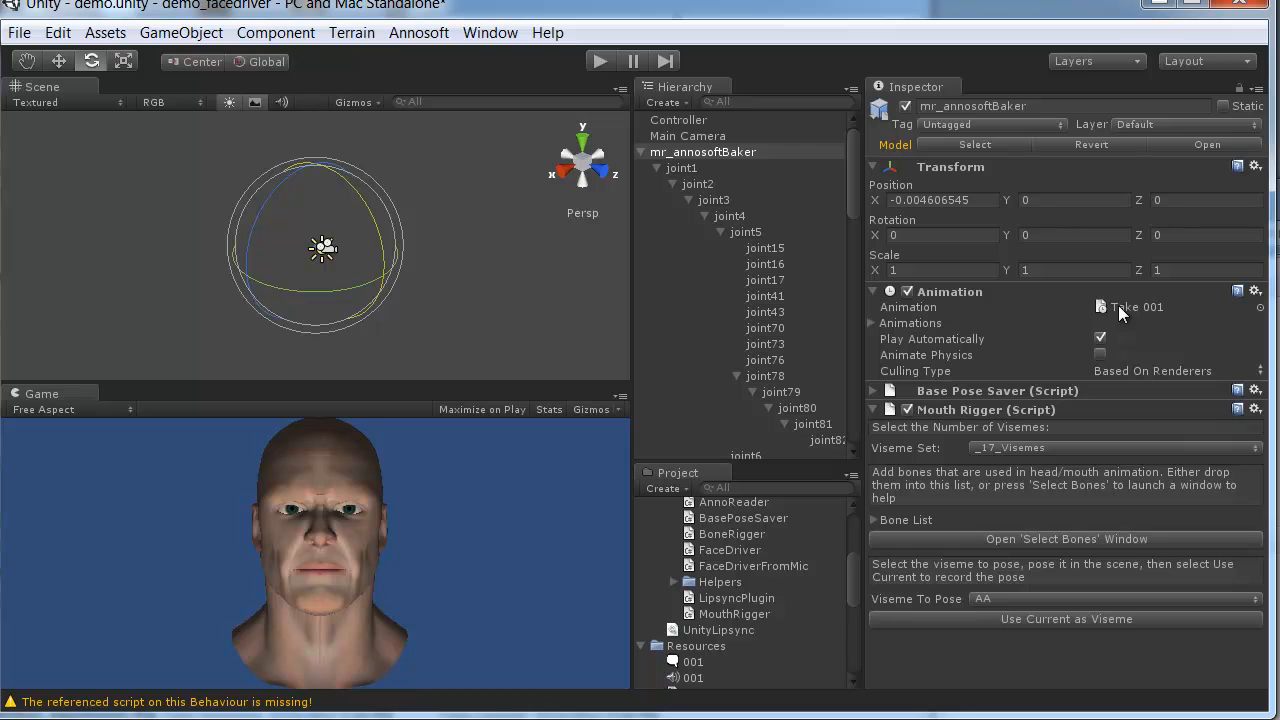
click(876, 318)
click(1163, 355)
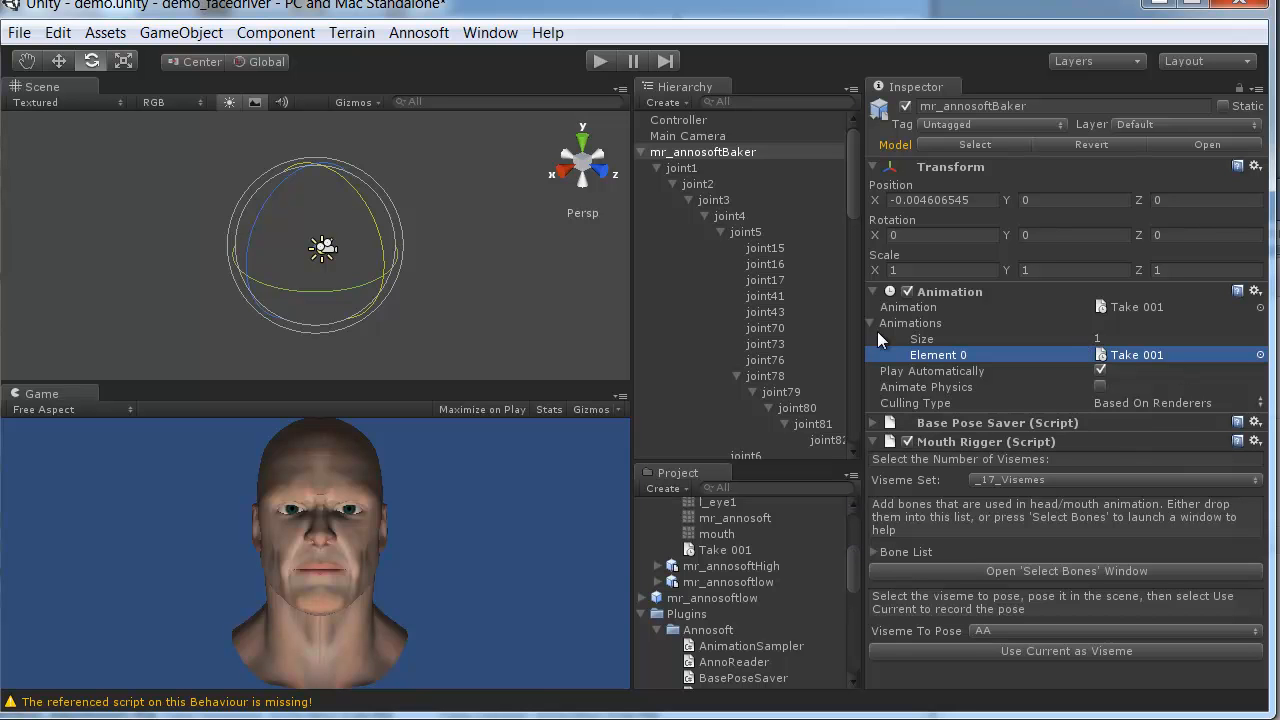
click(873, 292)
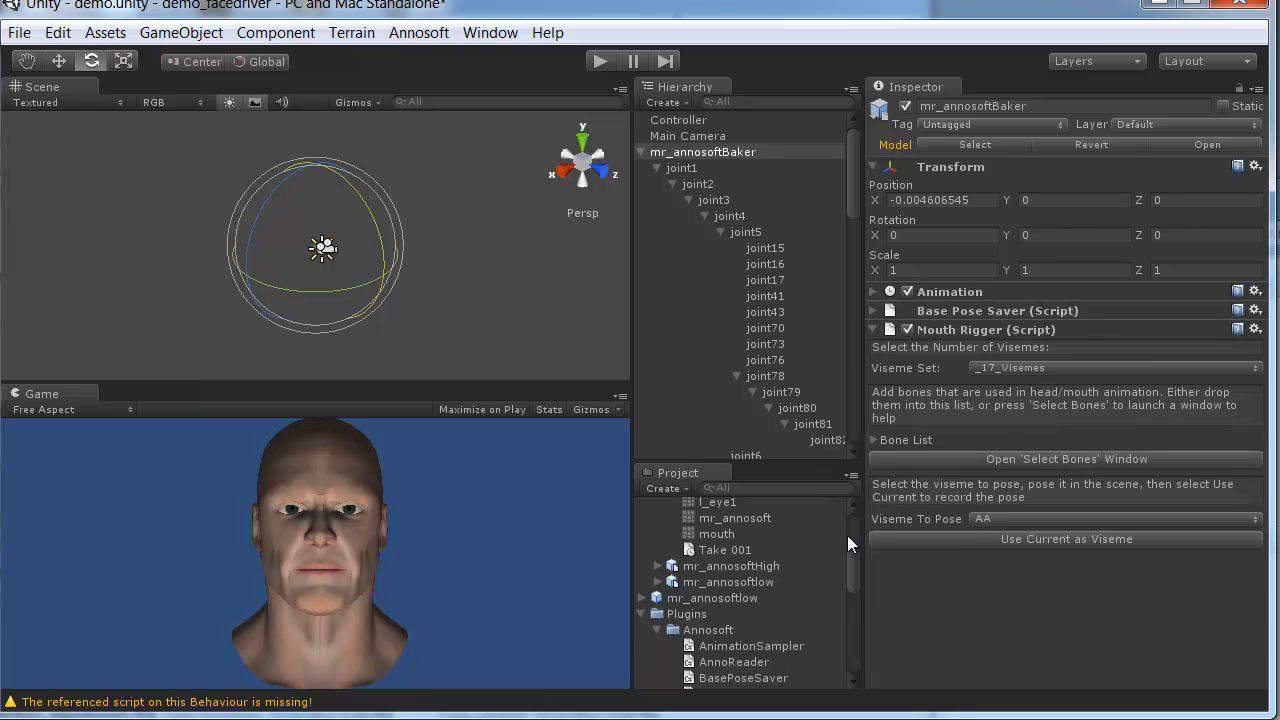
Add the AnimationSampler script to mr_annosoftBaker and assign mr_annosoftBaker as its The Anim reference
drag(776, 648, 947, 600)
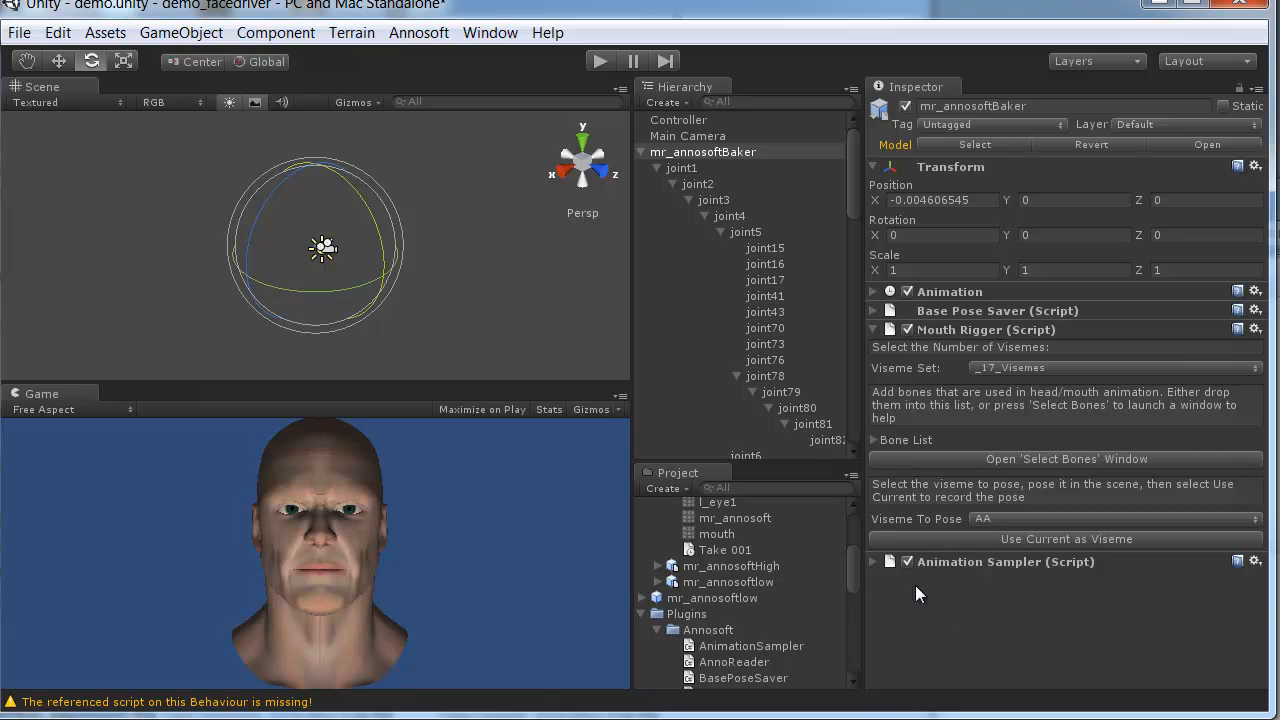
click(874, 562)
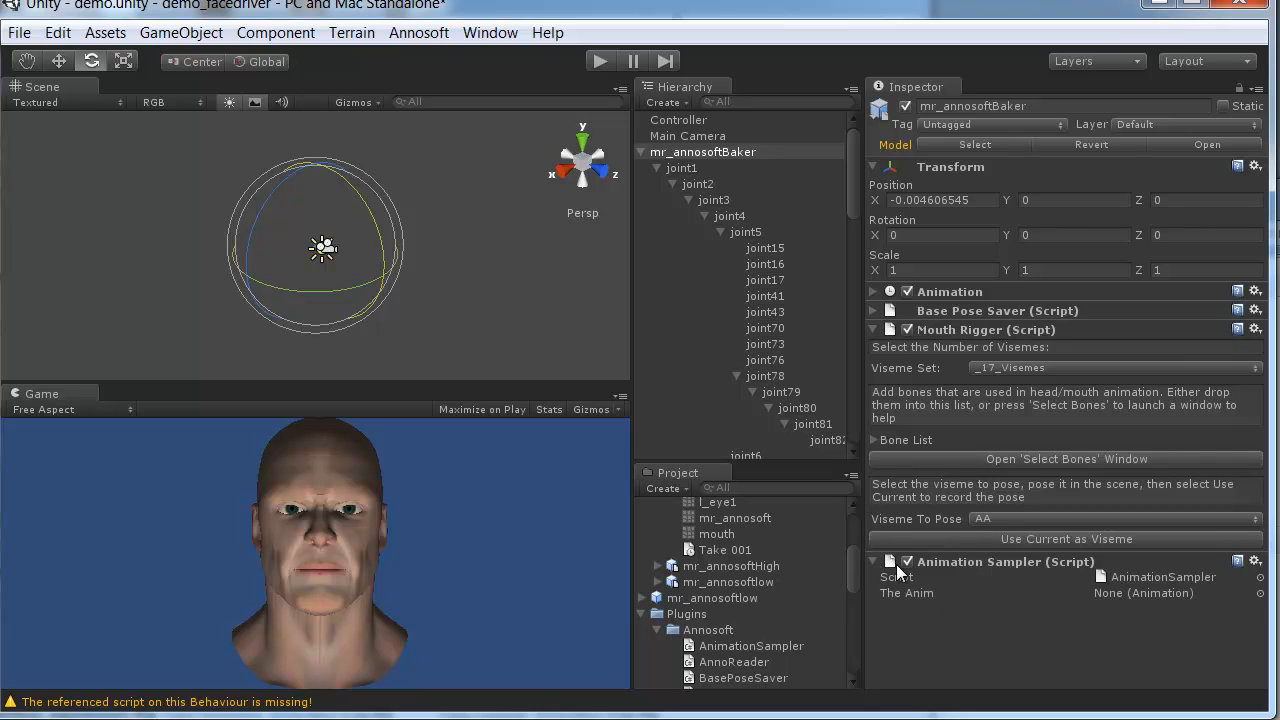
drag(748, 152, 1178, 596)
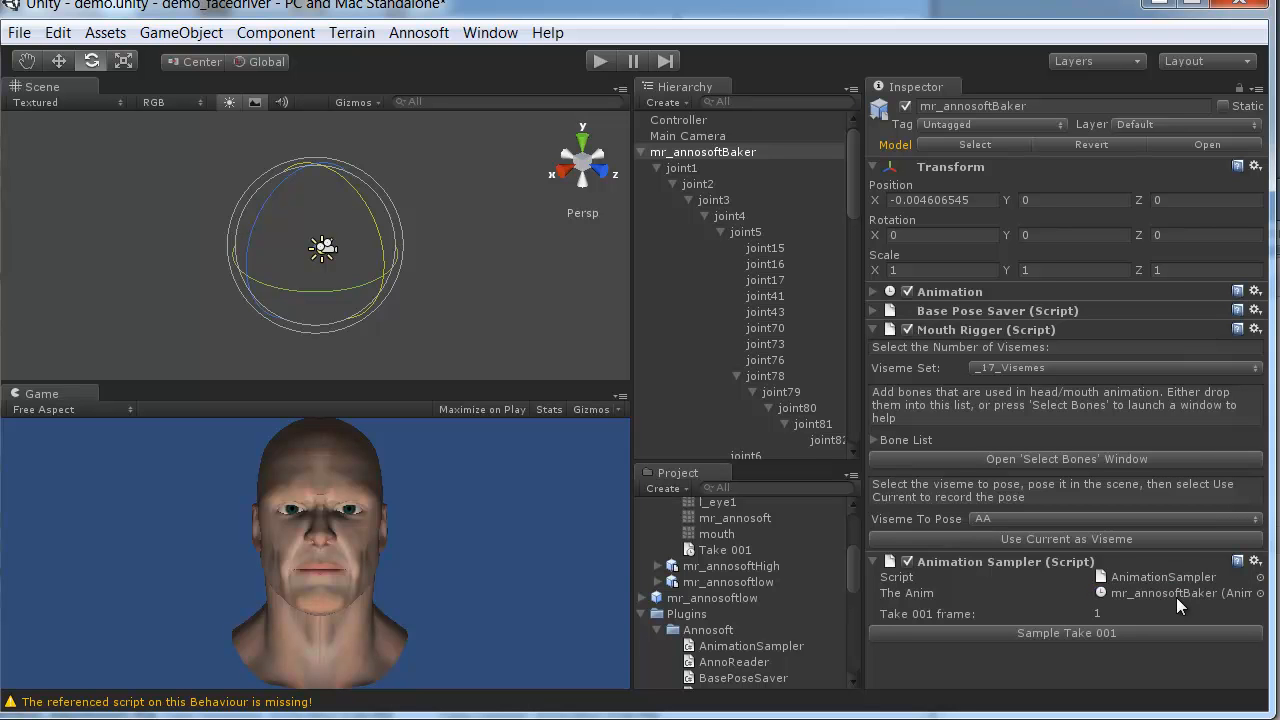
Sample frame 1 of Take 001 and record the pose as viseme AA
click(1137, 632)
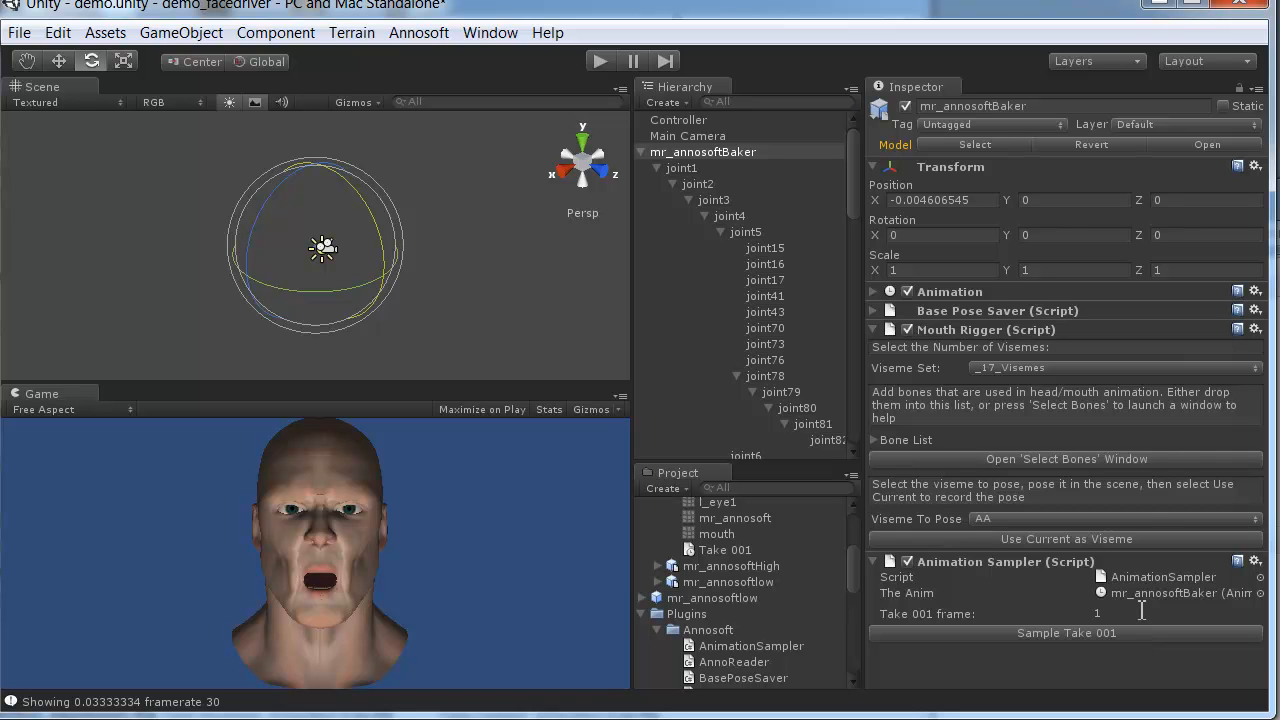
click(1154, 539)
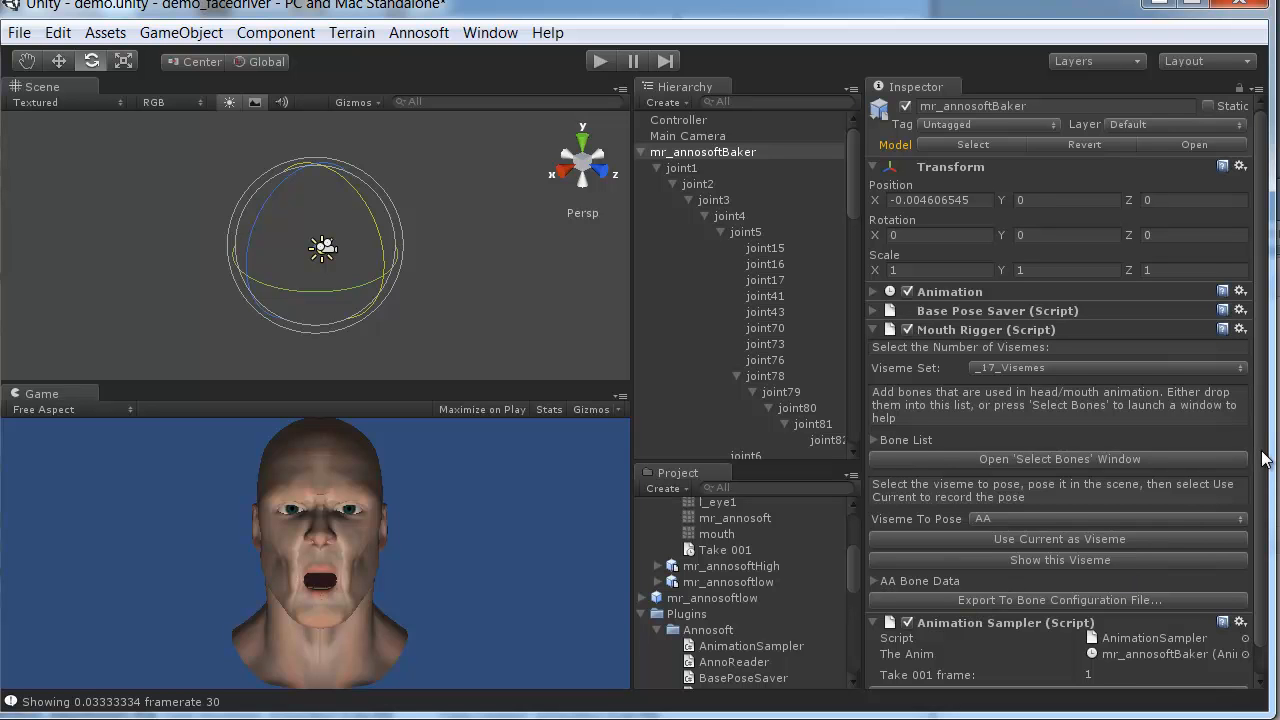
Sample frame 2 of Take 001 and record the pose as viseme AH
scroll(1262, 458, down, 2)
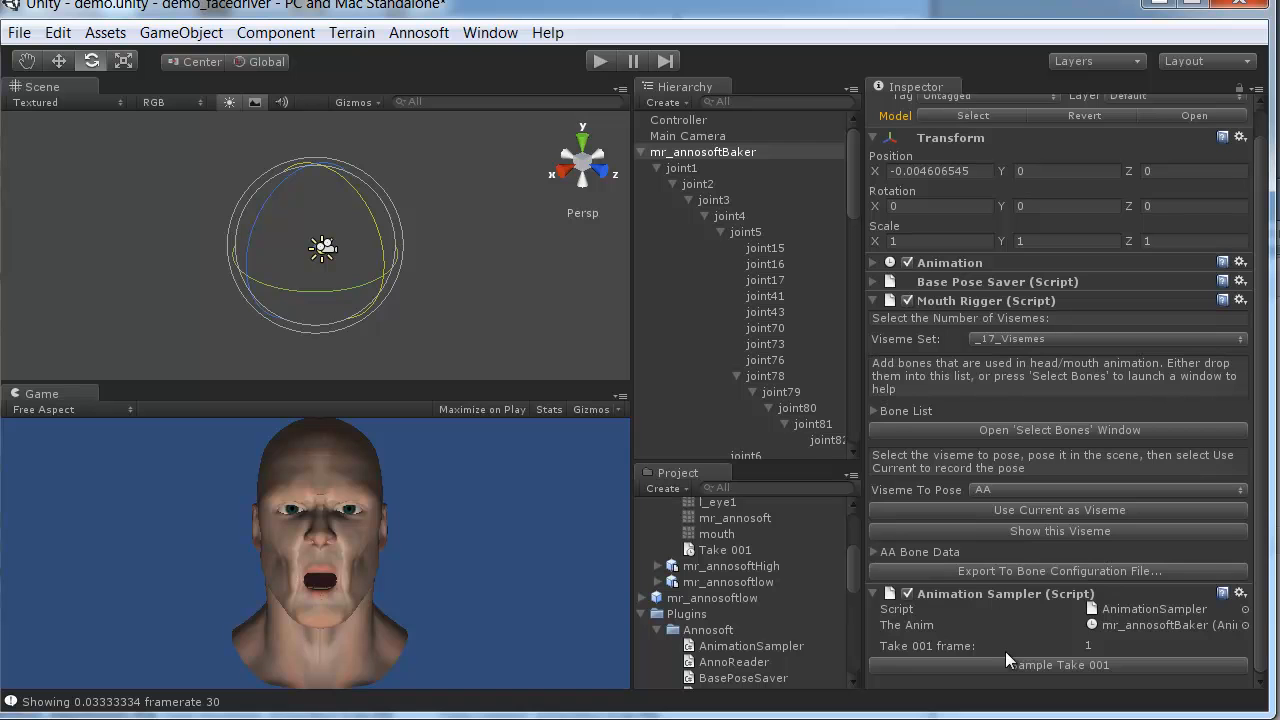
click(1108, 645)
text(2)
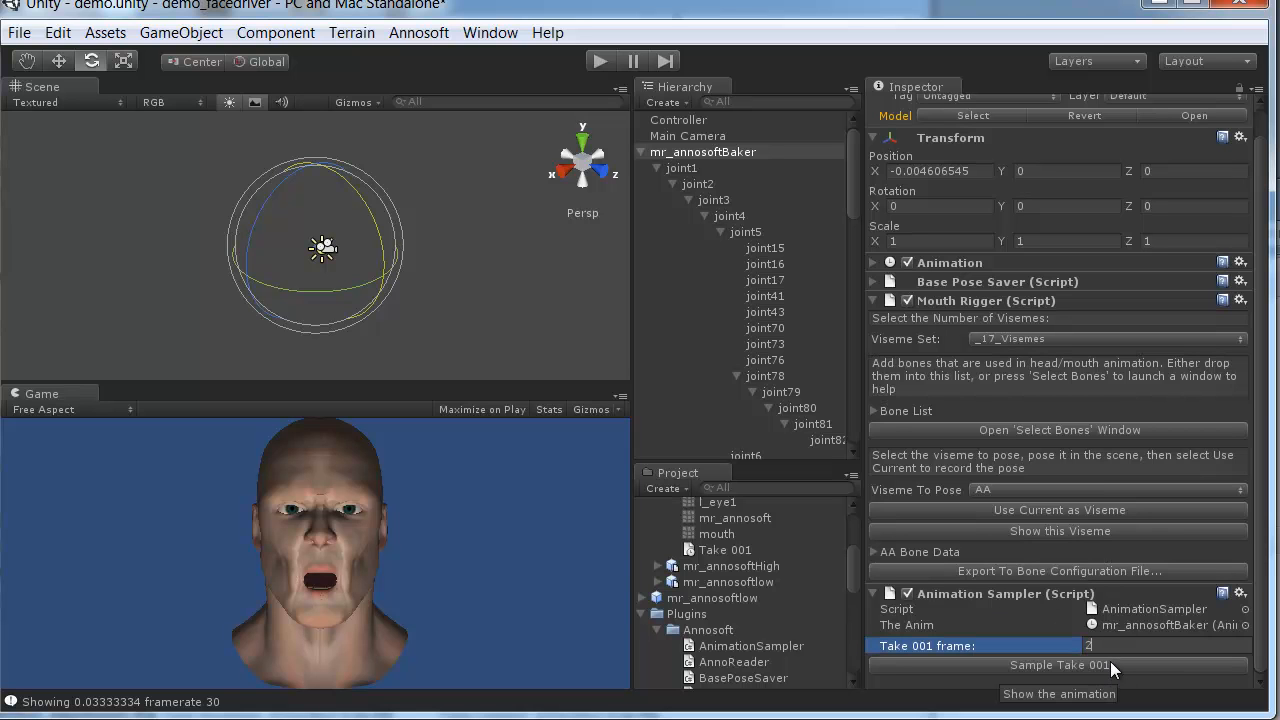
click(1110, 662)
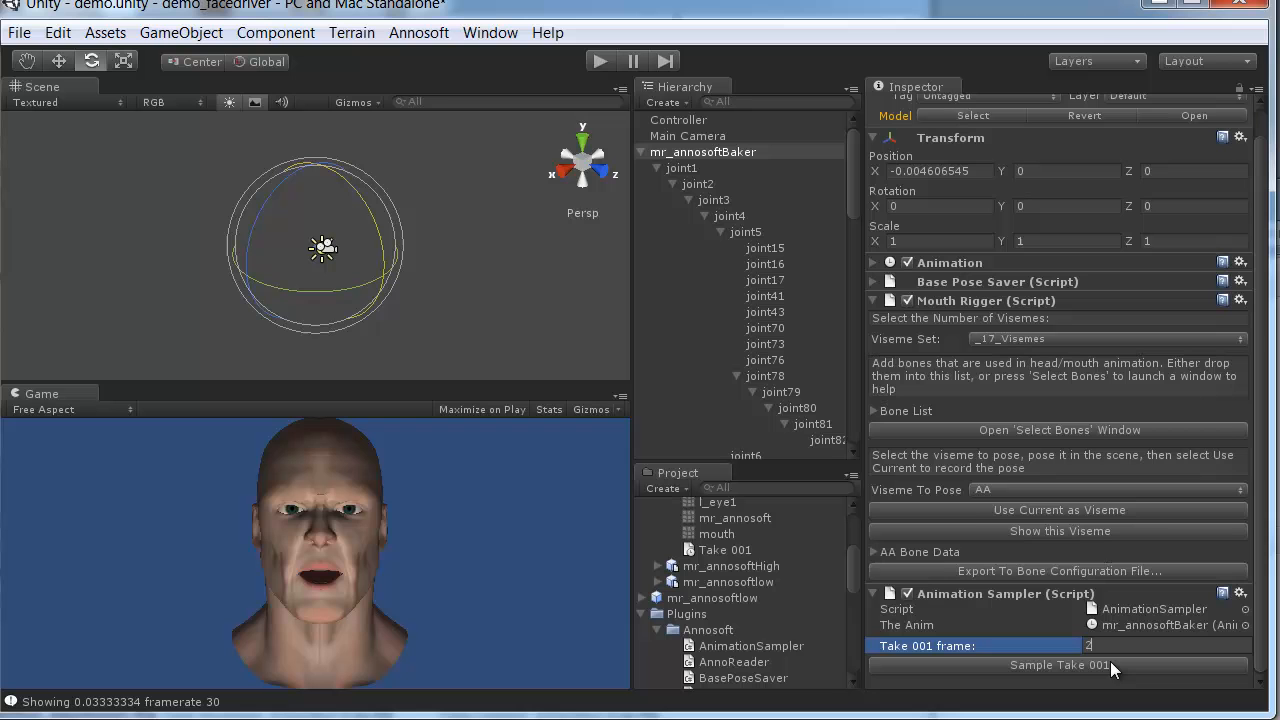
click(1121, 489)
click(1083, 540)
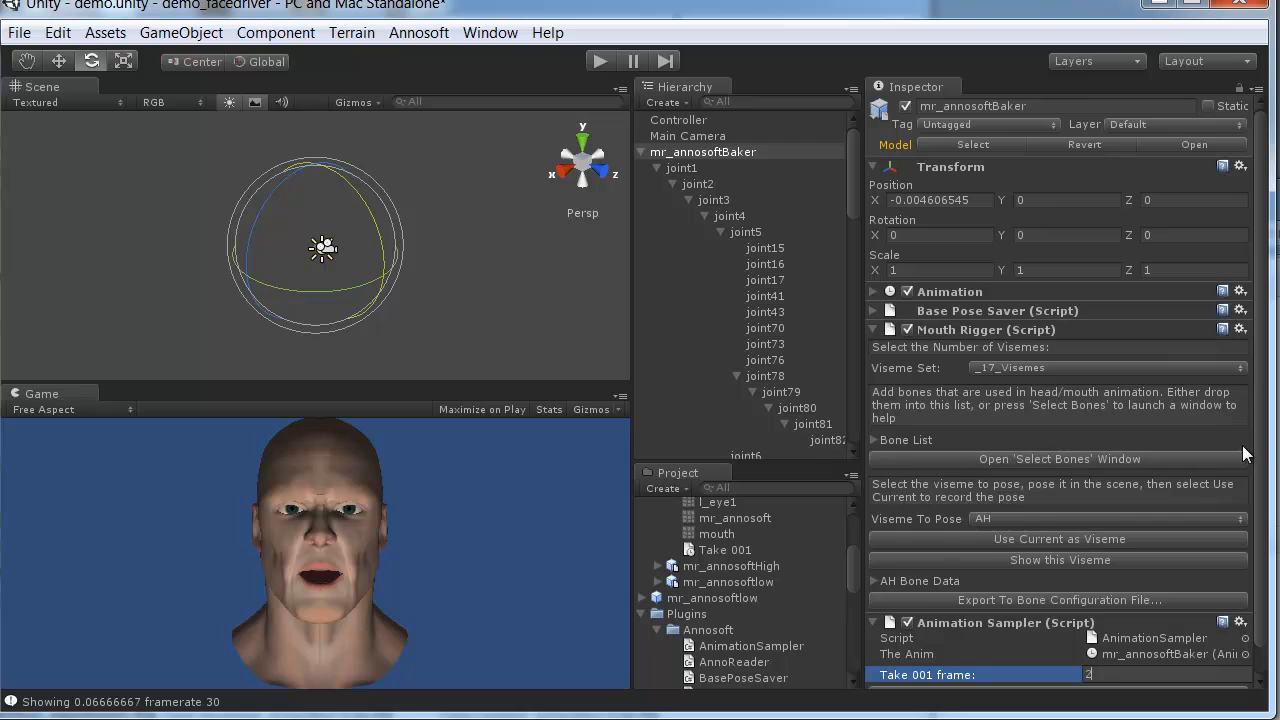
Sample frame 3 of Take 001 and record the pose as viseme AO
scroll(1264, 516, down, 1)
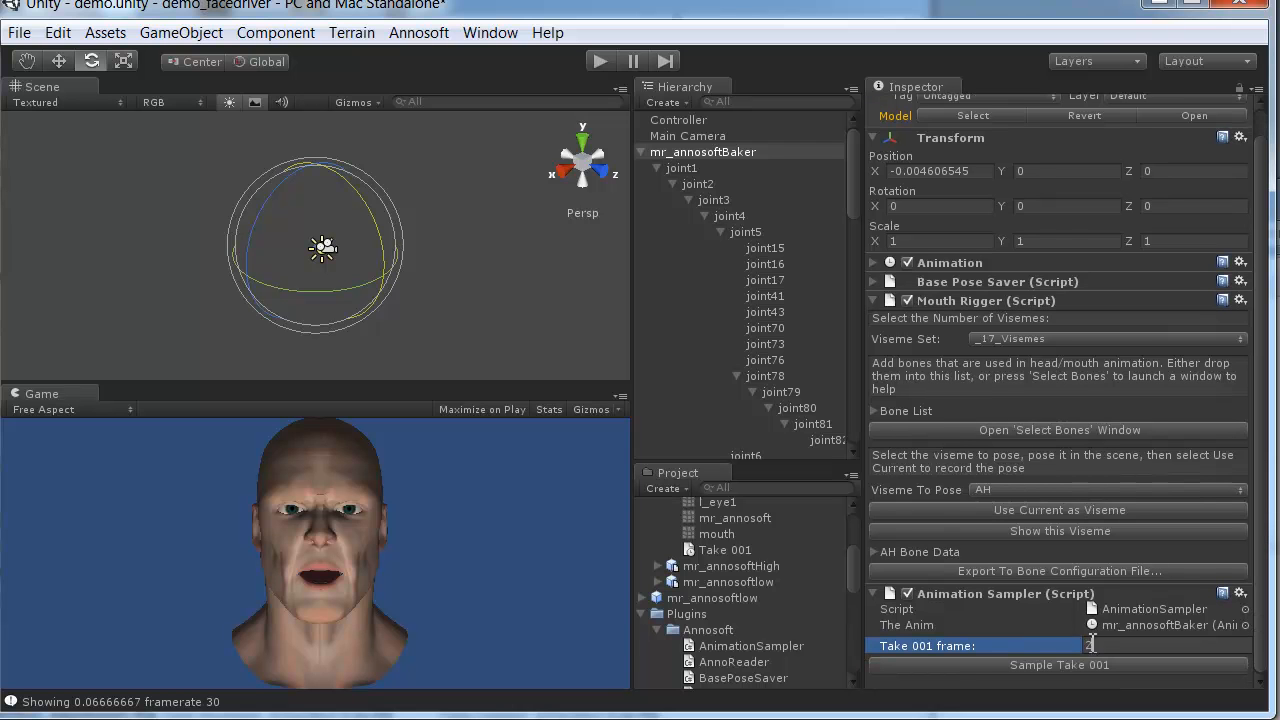
key(BackSpace)
text(3)
click(1107, 665)
click(1085, 489)
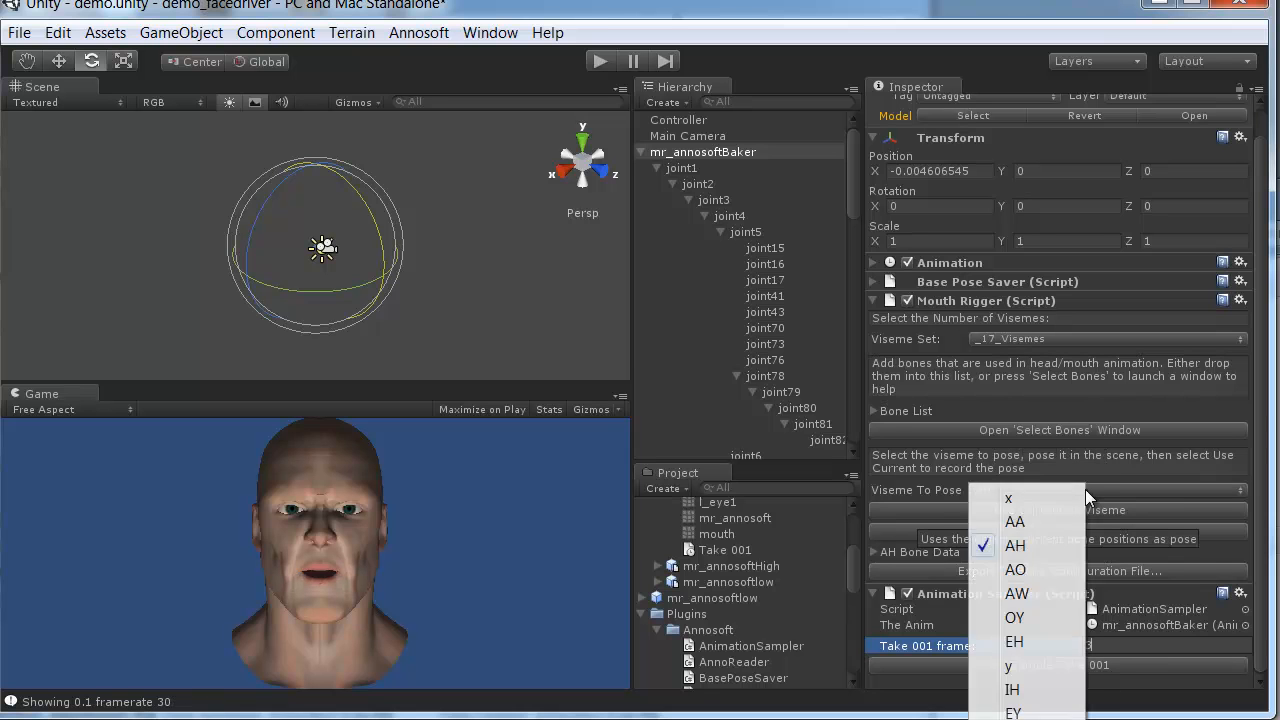
click(1056, 562)
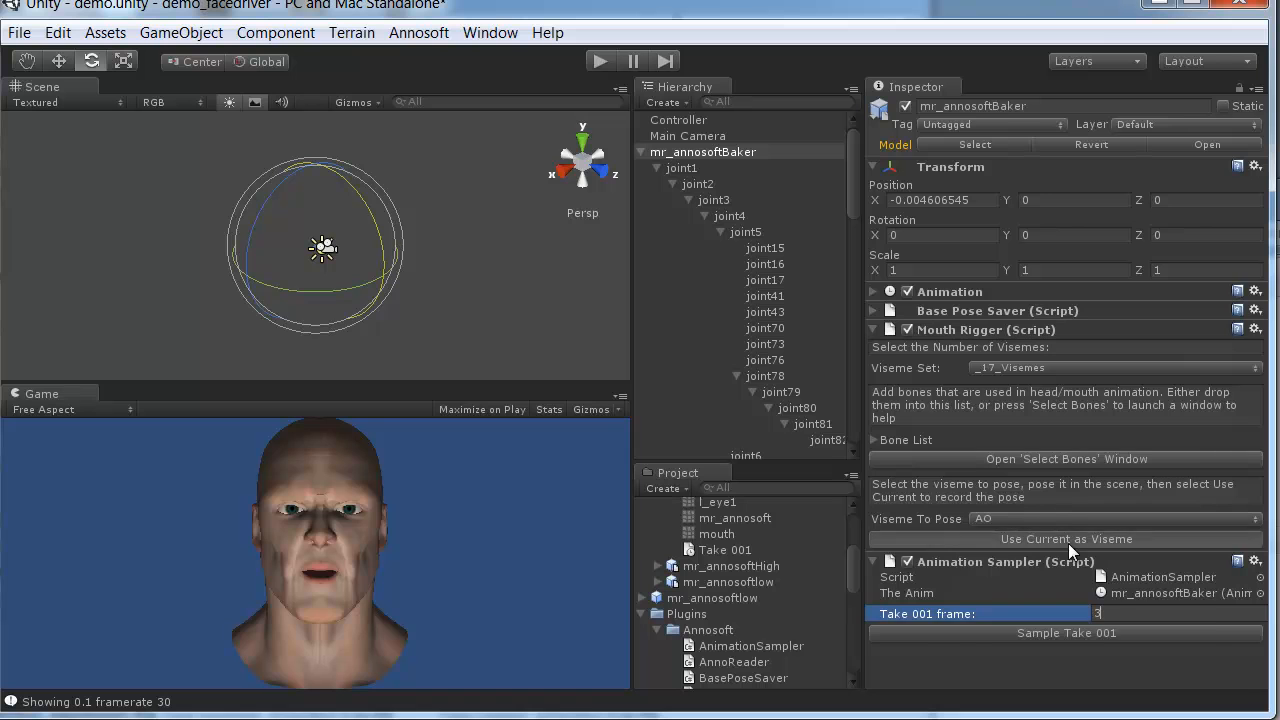
click(1068, 540)
Collapse the Transform component, sample frame 4 of Take 001, and record the pose as viseme AW
drag(1103, 675, 1076, 675)
text(4)
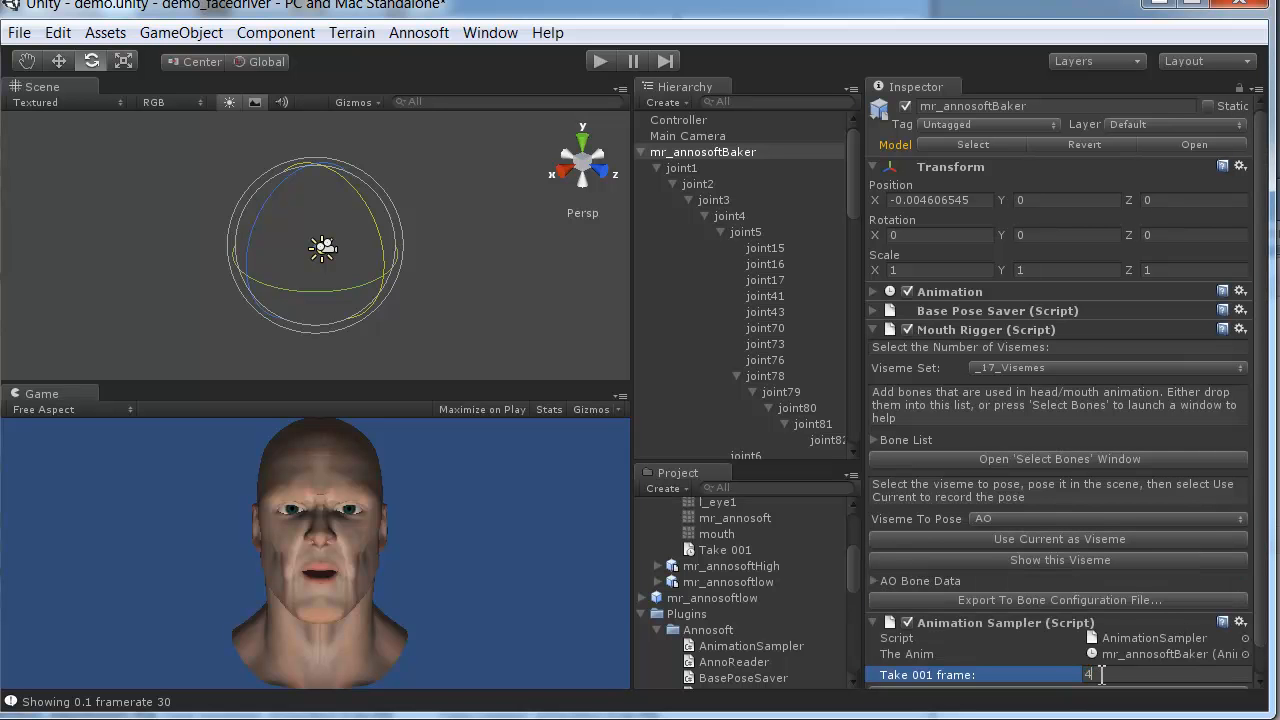
scroll(1258, 565, down, 1)
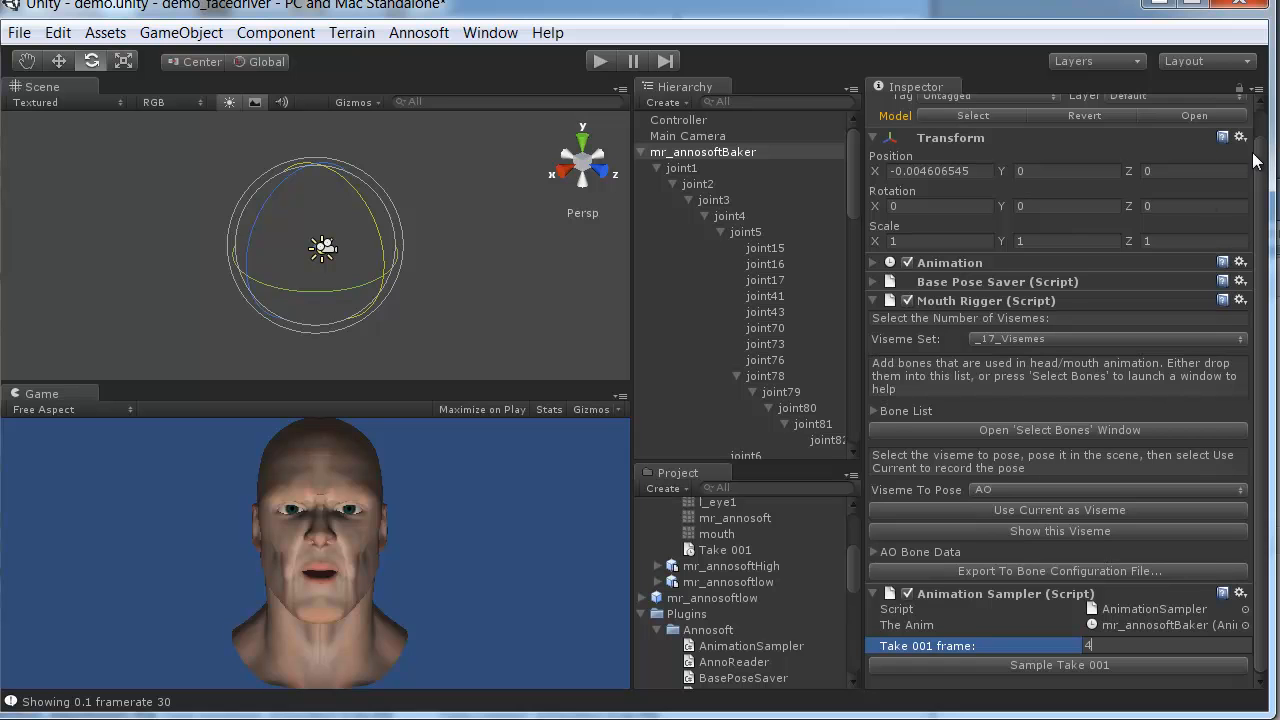
scroll(1036, 121, up, 1)
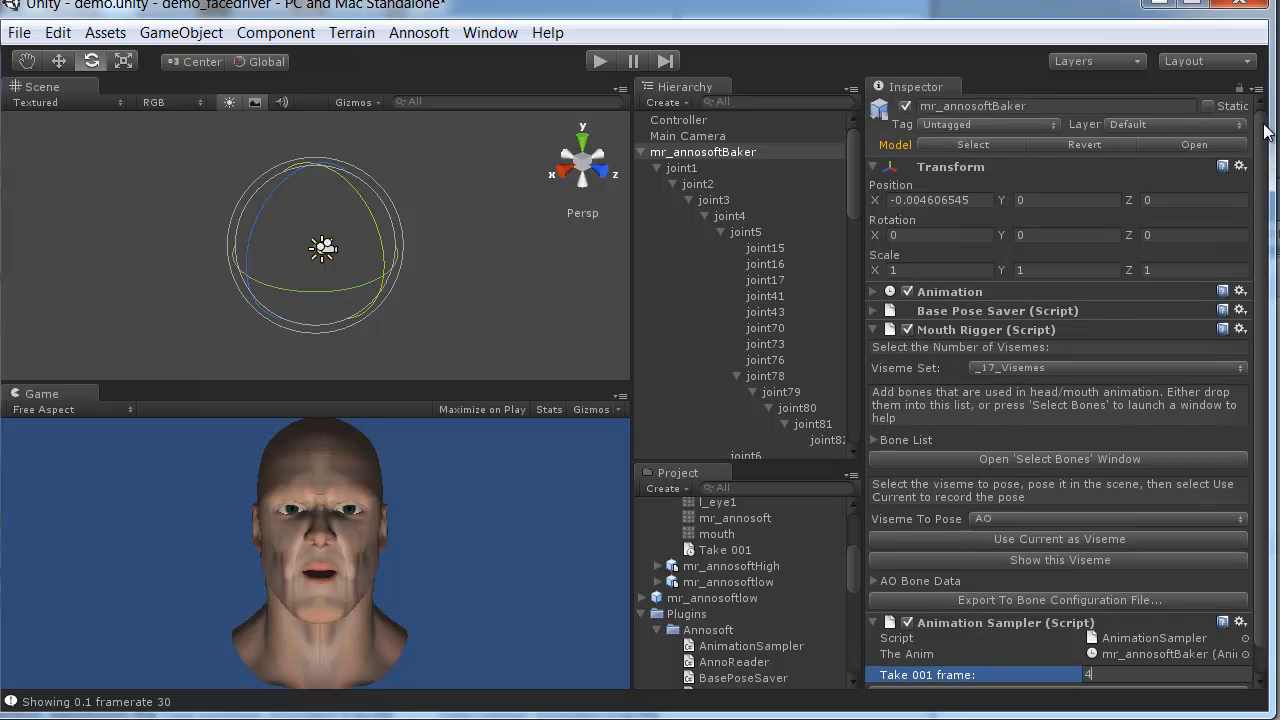
click(873, 159)
click(1086, 589)
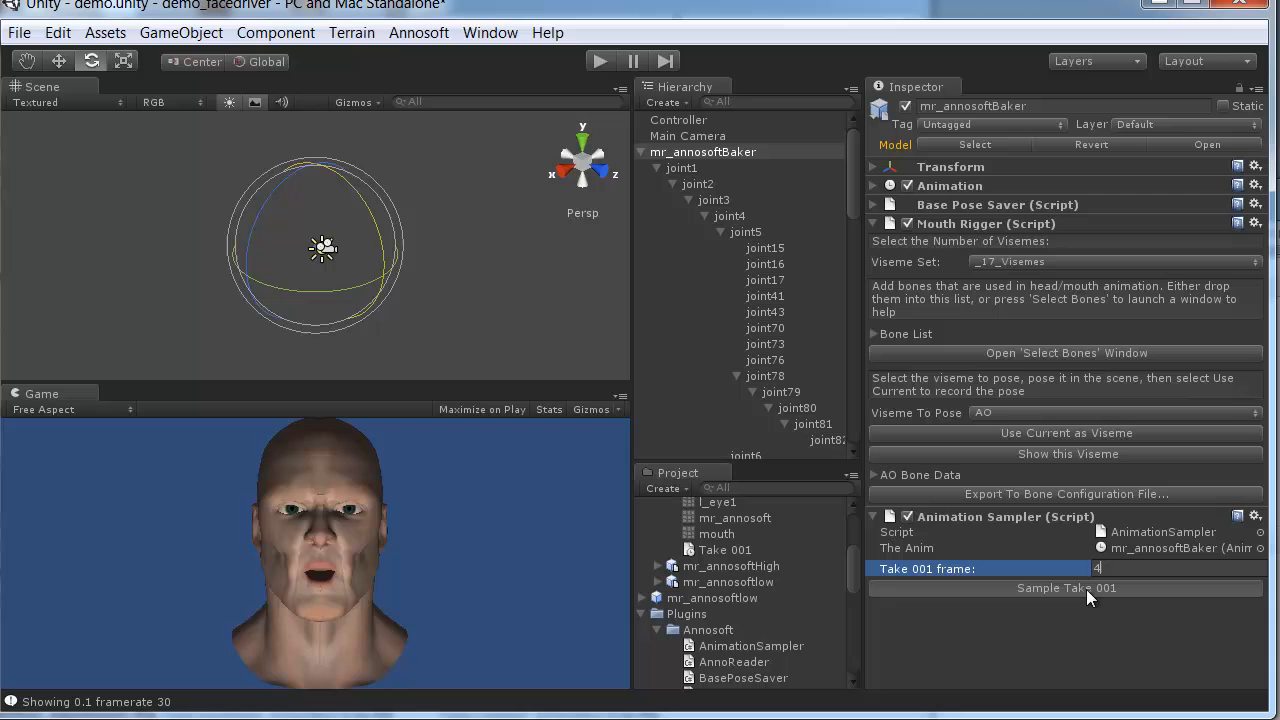
click(1083, 414)
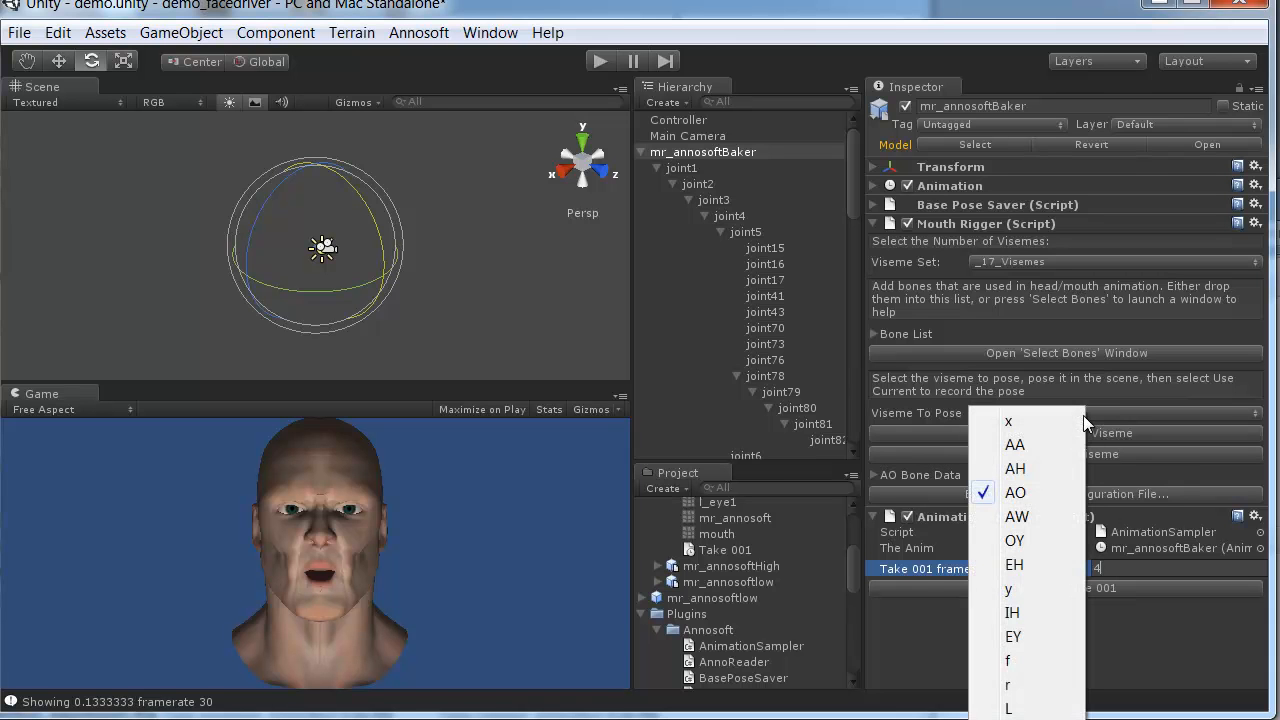
click(1066, 515)
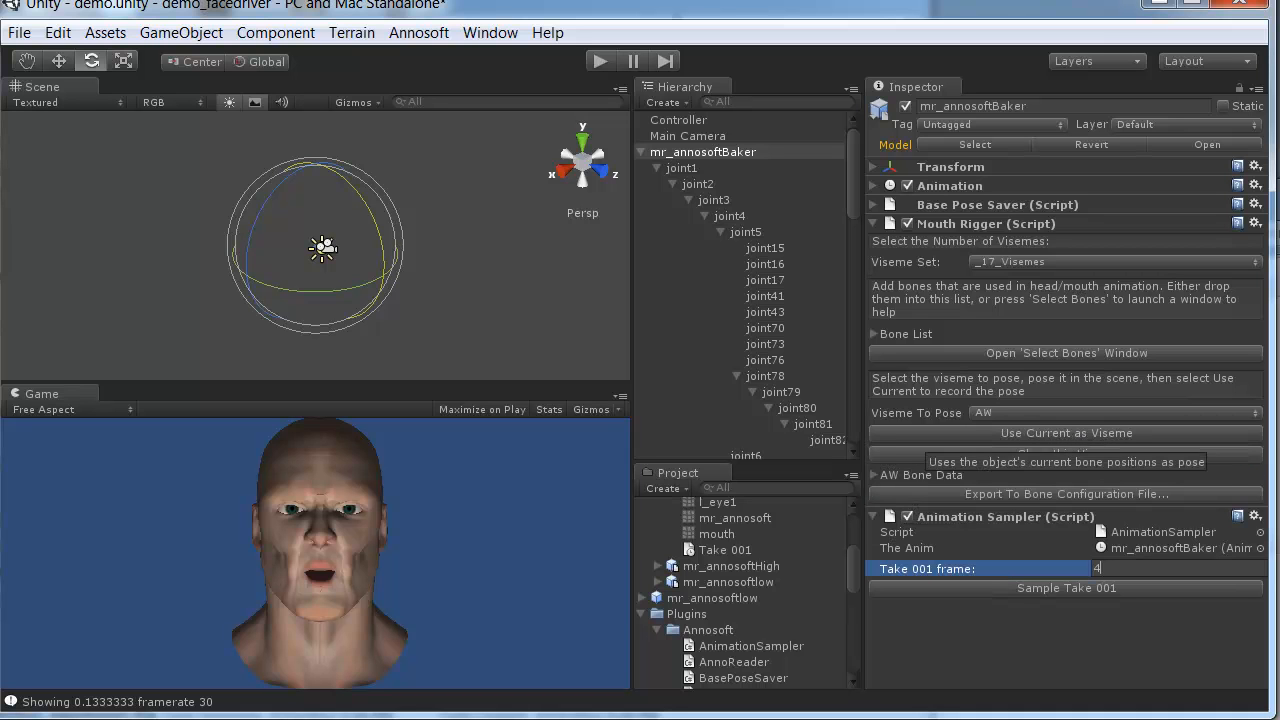
key(Return)
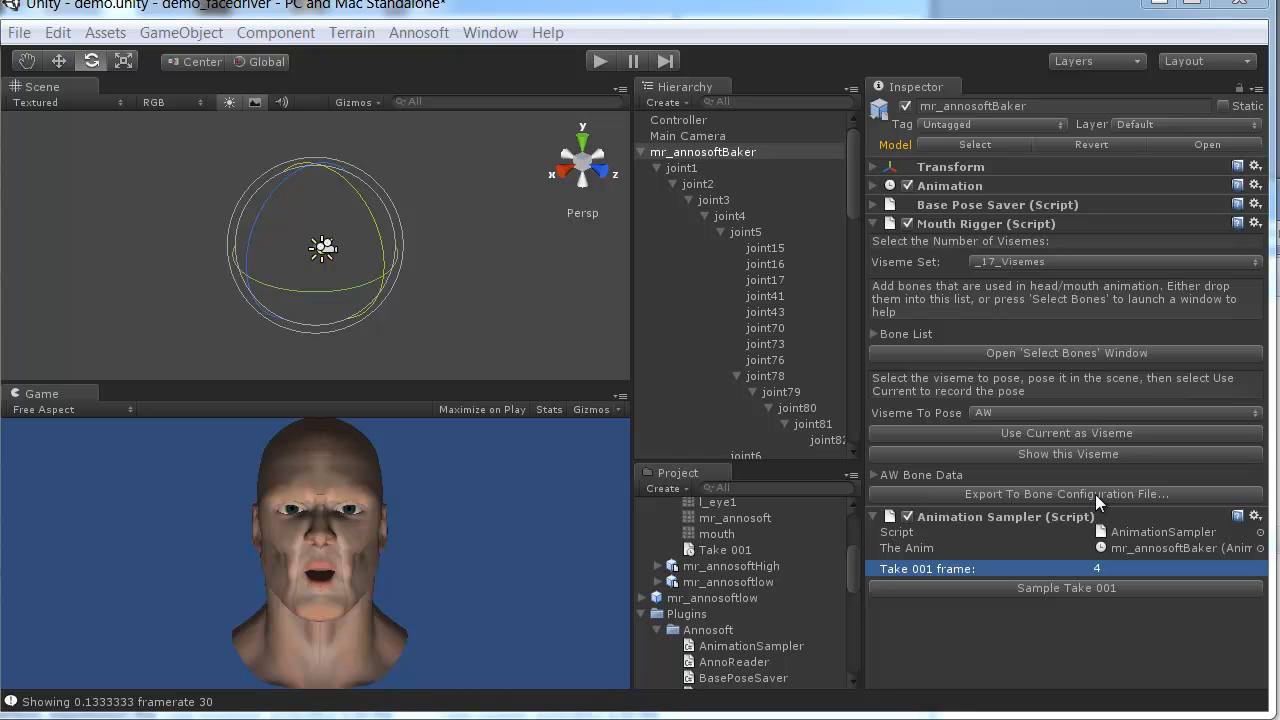
Show the recorded AA viseme and the x viseme on the head to check their poses
click(1116, 409)
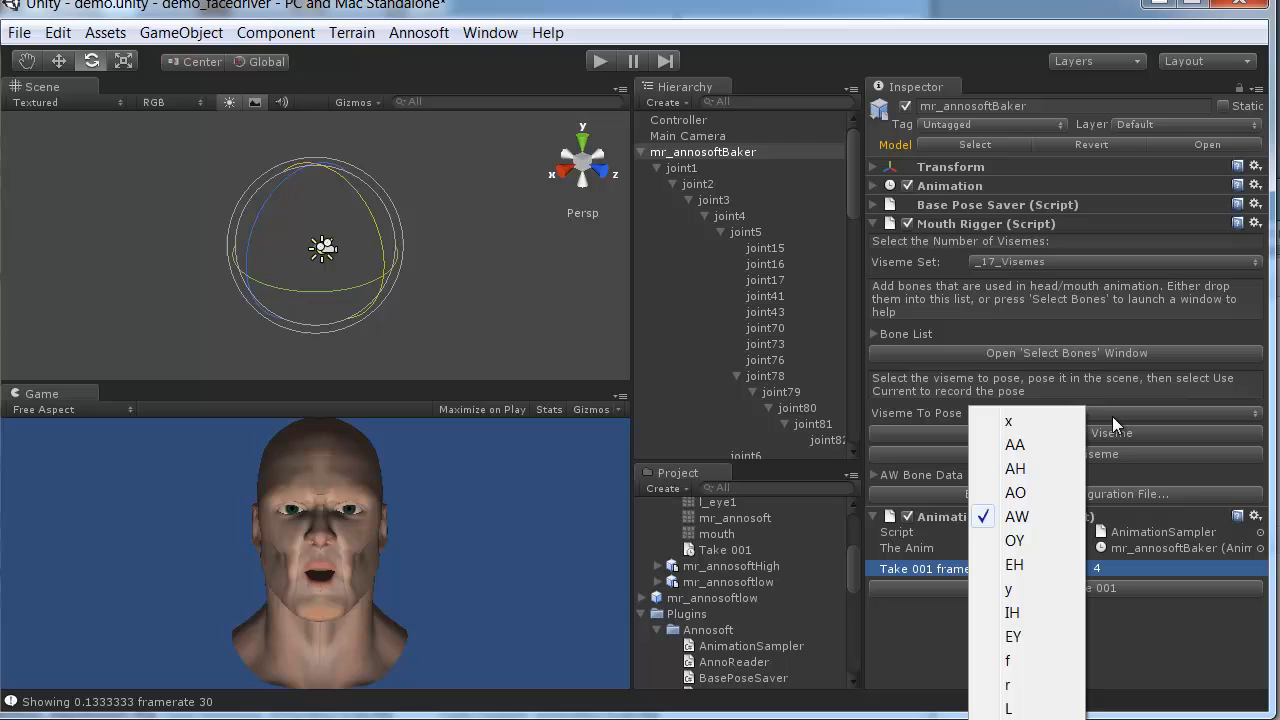
click(1026, 446)
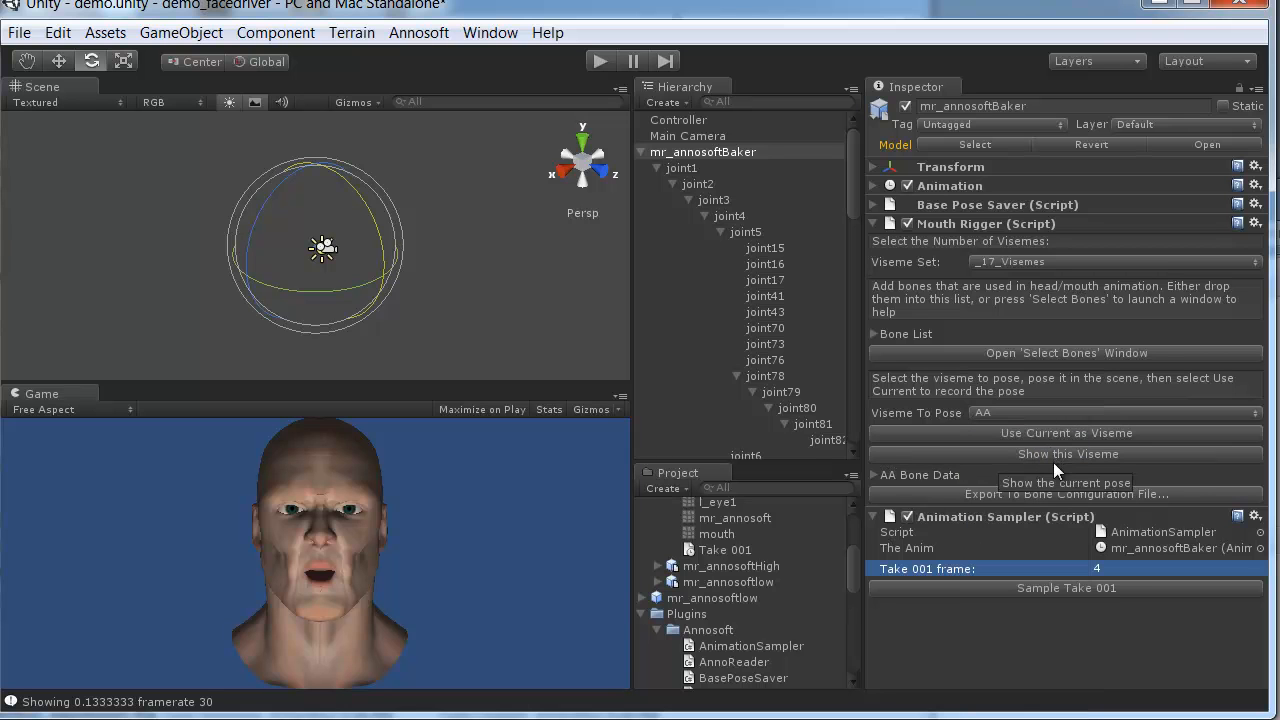
click(1053, 453)
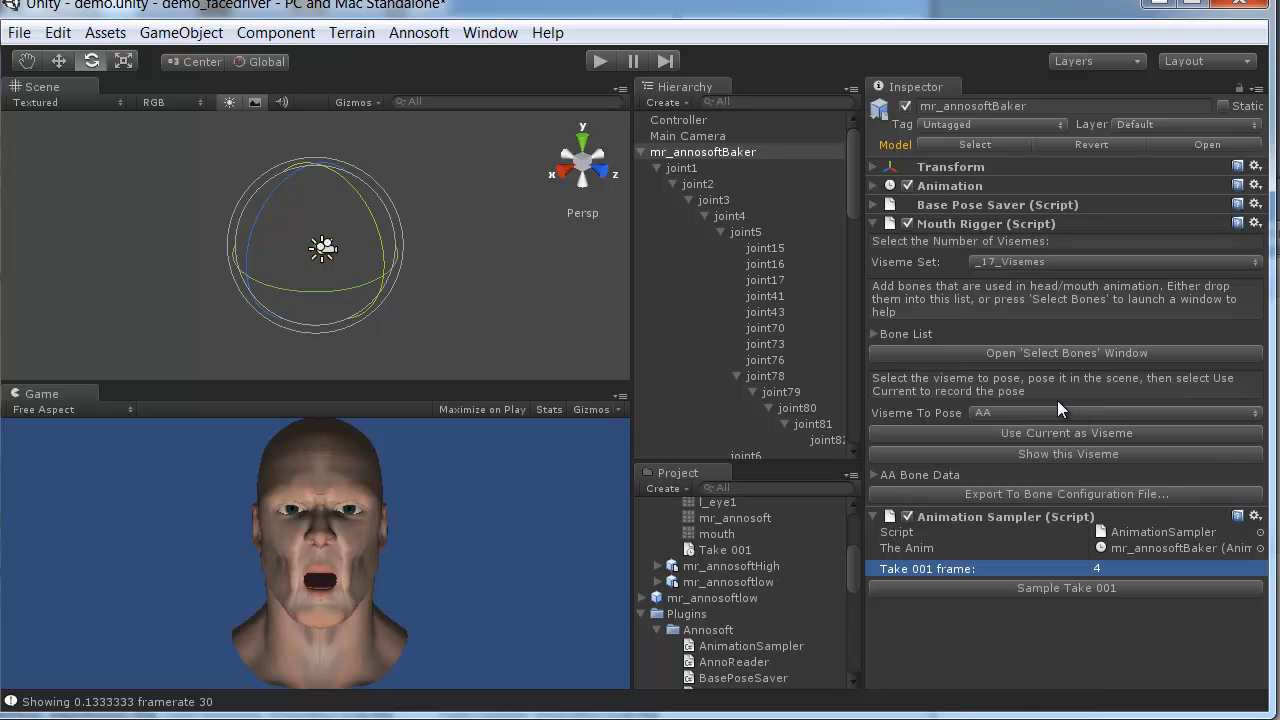
click(1057, 411)
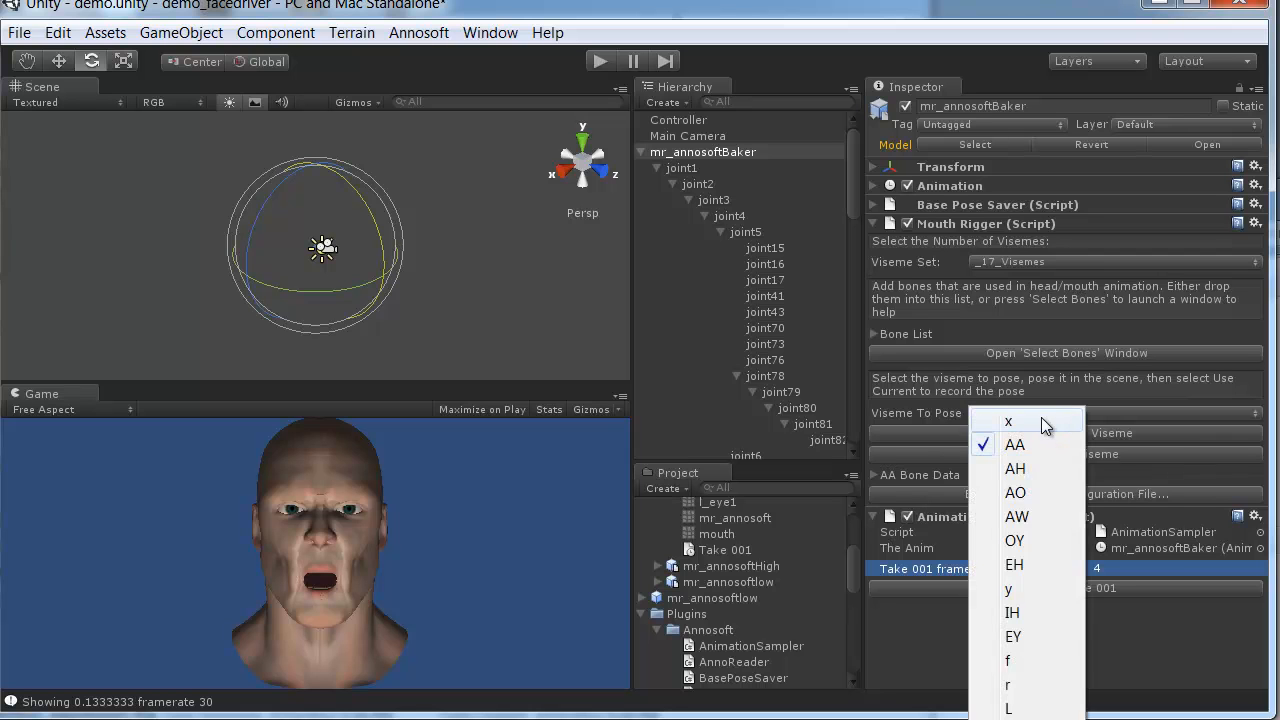
click(1041, 421)
click(1051, 454)
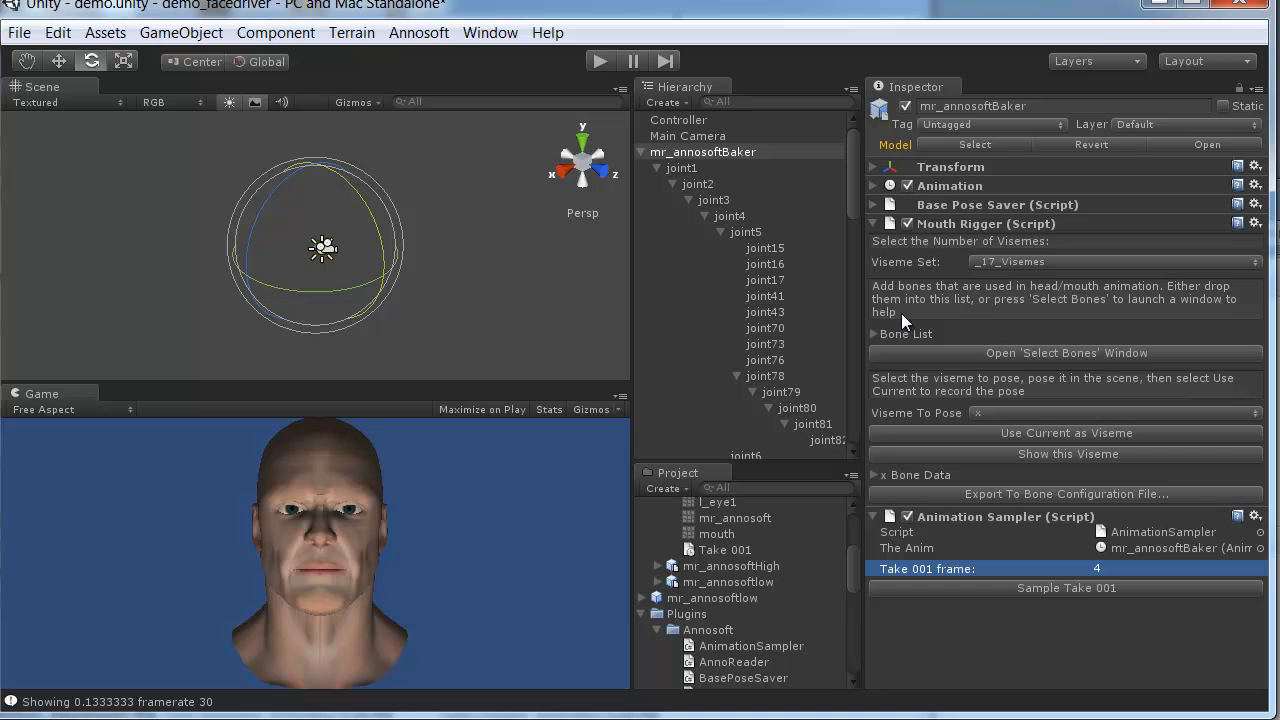
Expand the Base Pose Saver component and remove the Animation Sampler script from mr_annosoftBaker
click(874, 205)
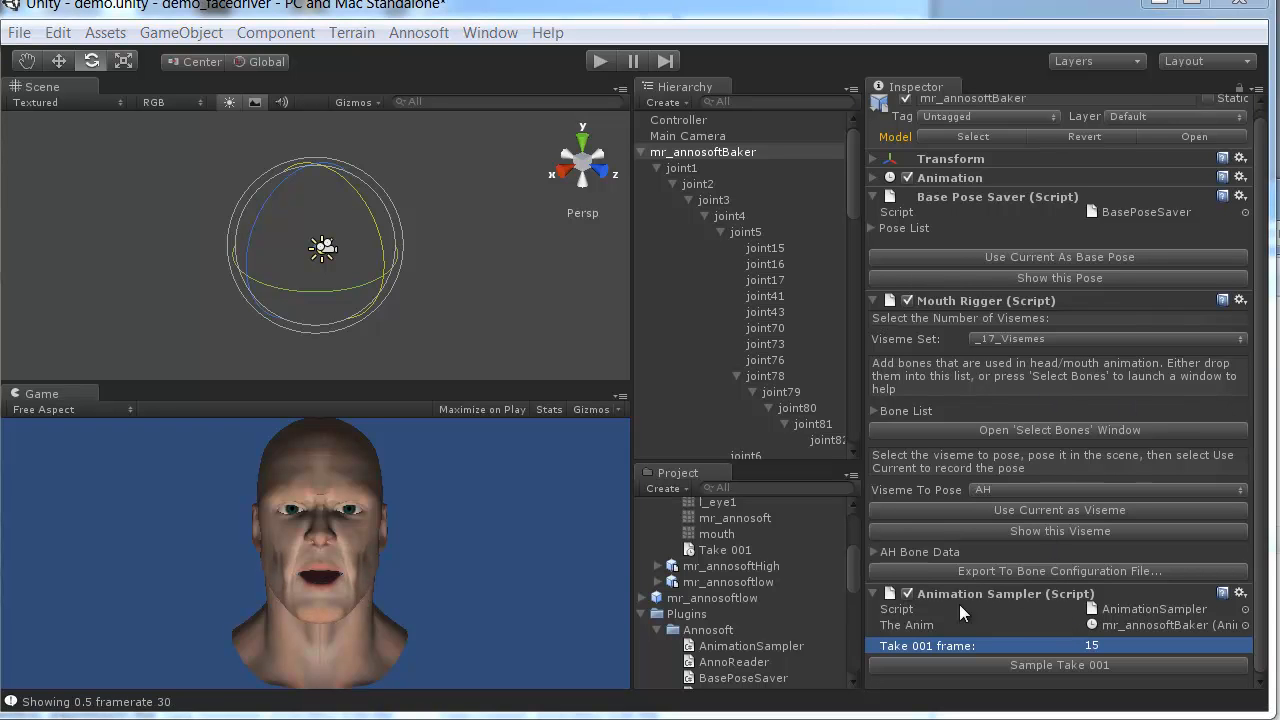
click(1240, 594)
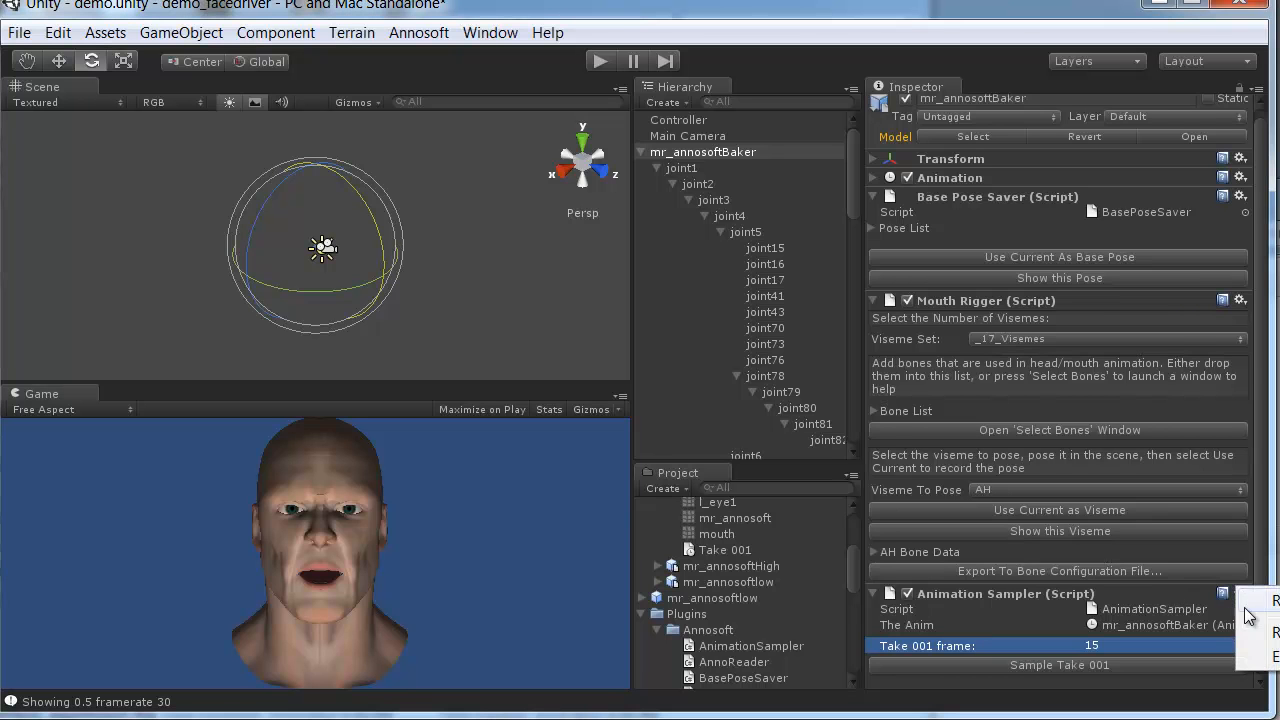
click(1268, 636)
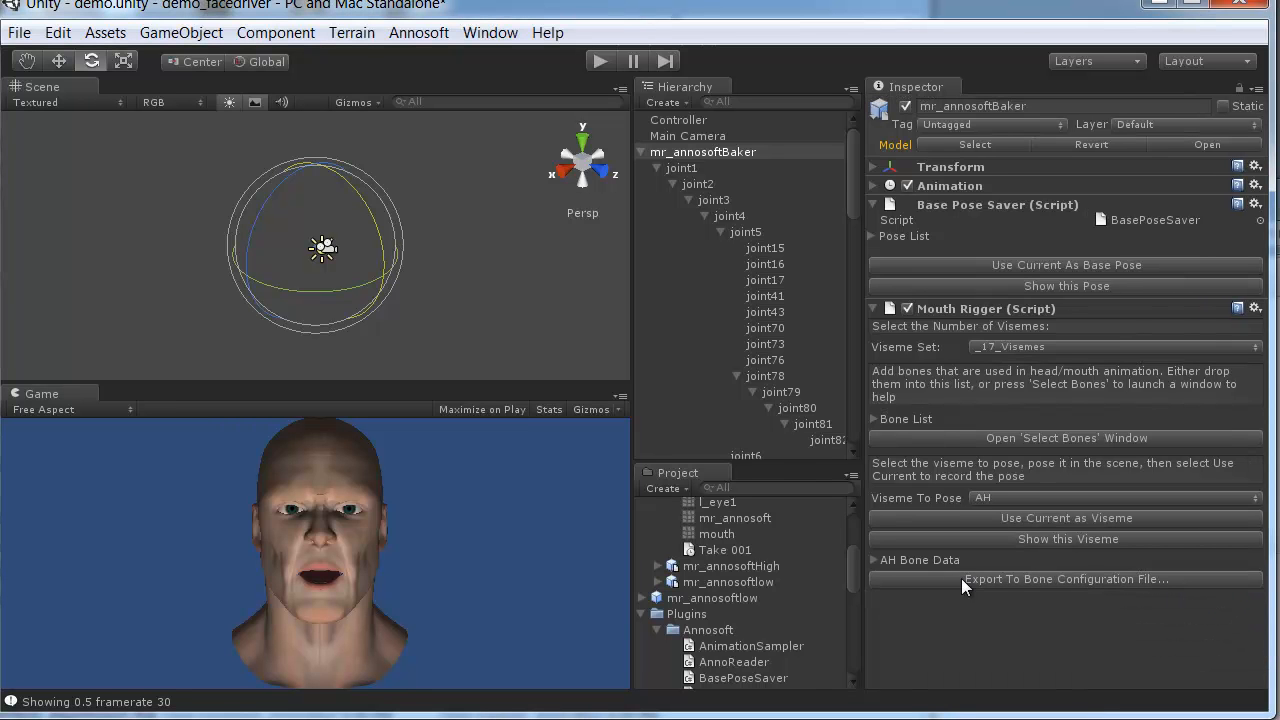
Preview viseme AA on the head, and then return it to the x viseme pose
click(1003, 497)
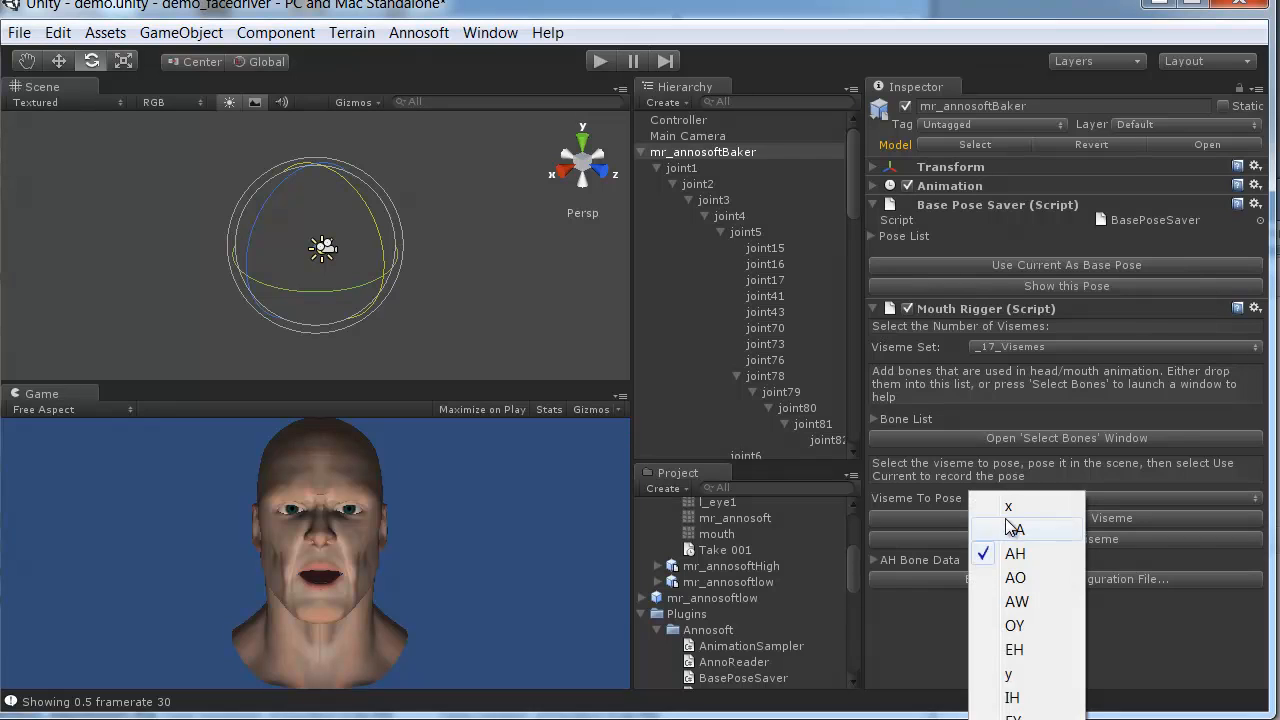
click(1006, 523)
click(1015, 538)
click(1037, 497)
click(1031, 508)
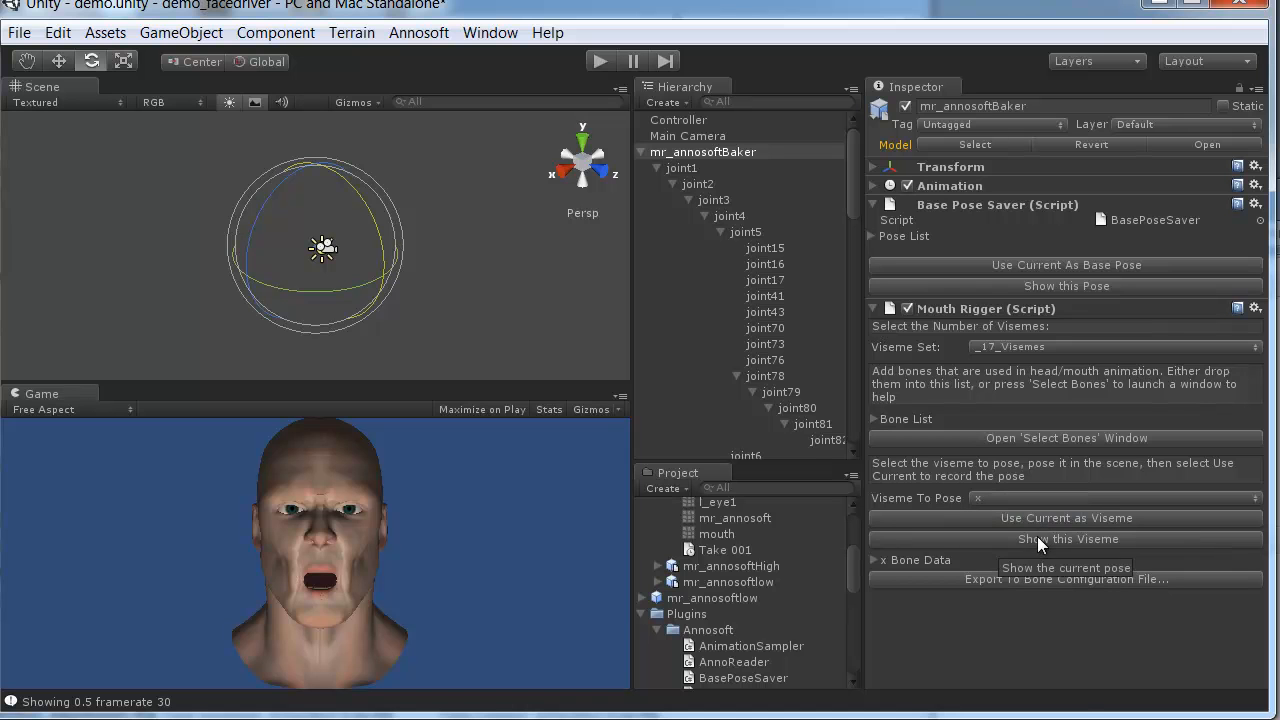
click(1037, 536)
Preview viseme EH on the head and try overwriting its recorded pose with the current one, declining the override
click(1043, 503)
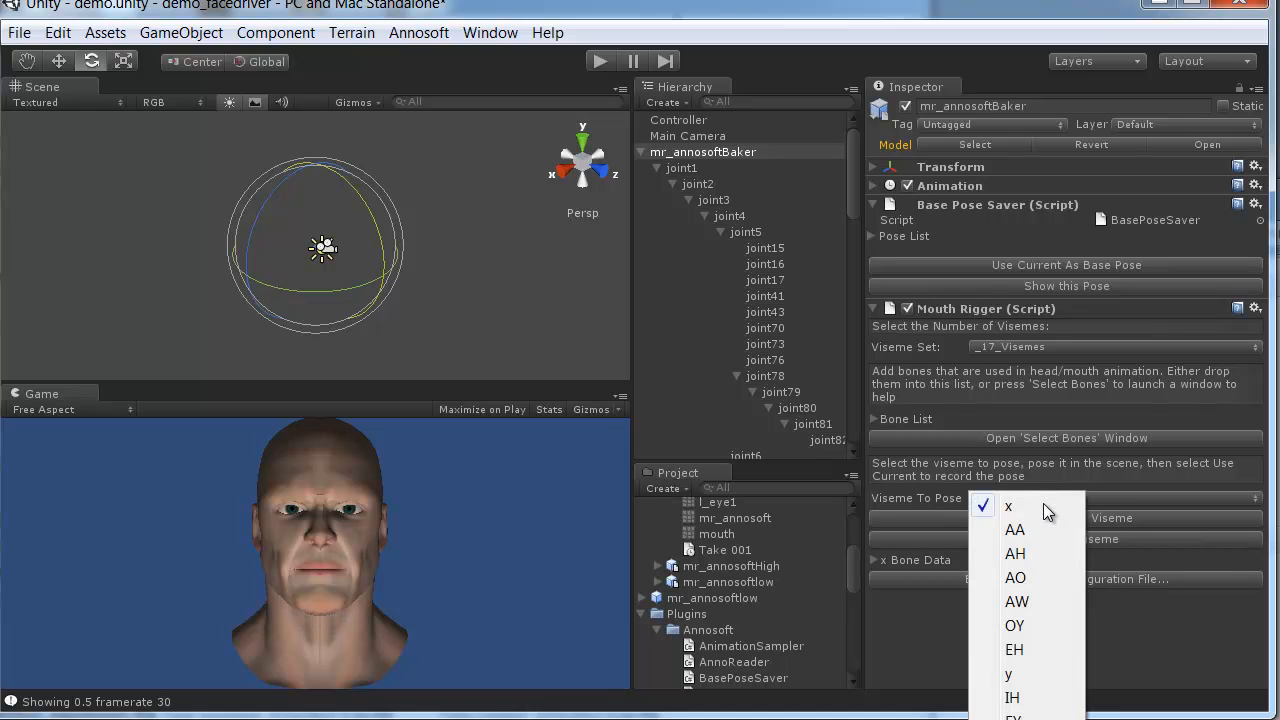
click(1030, 648)
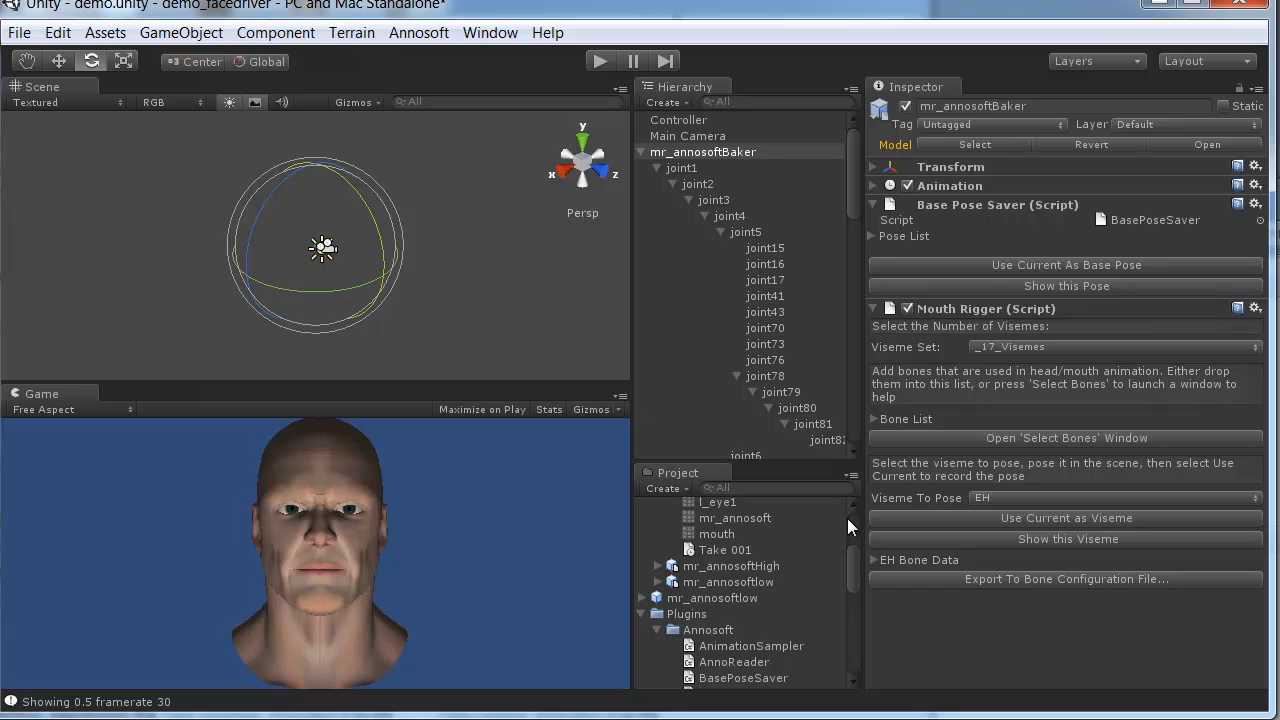
click(986, 537)
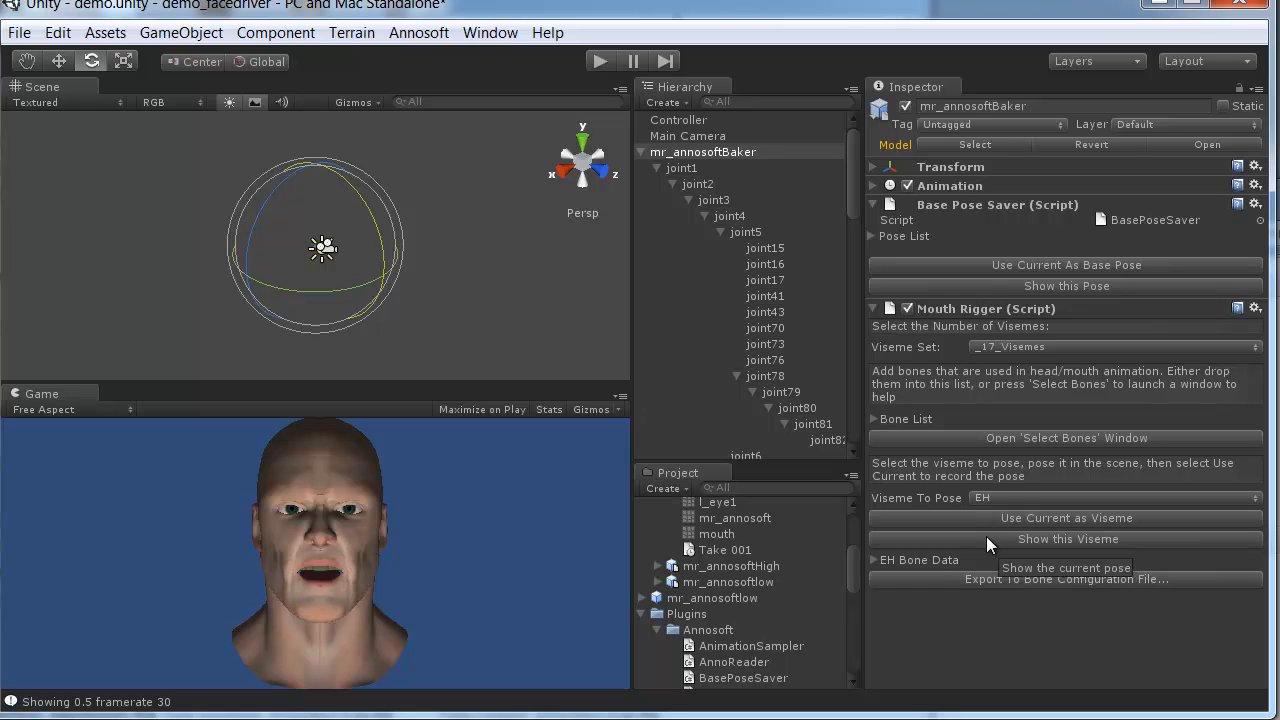
click(1034, 518)
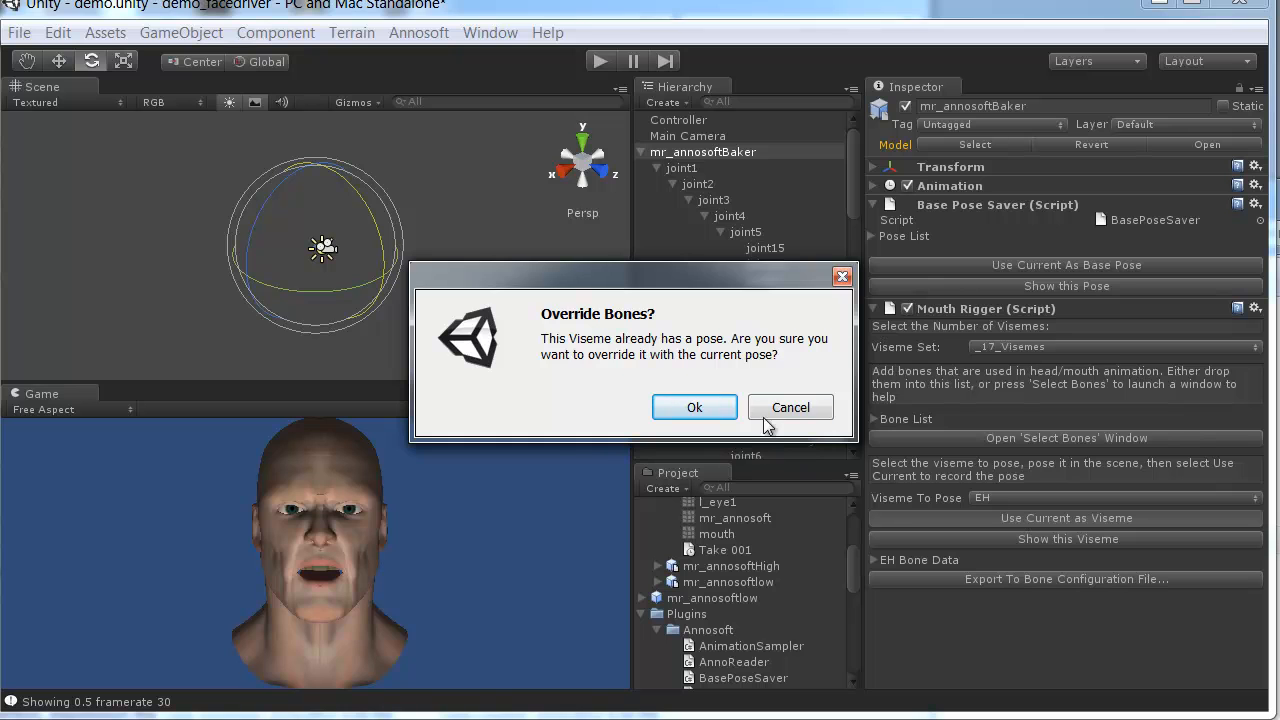
click(789, 407)
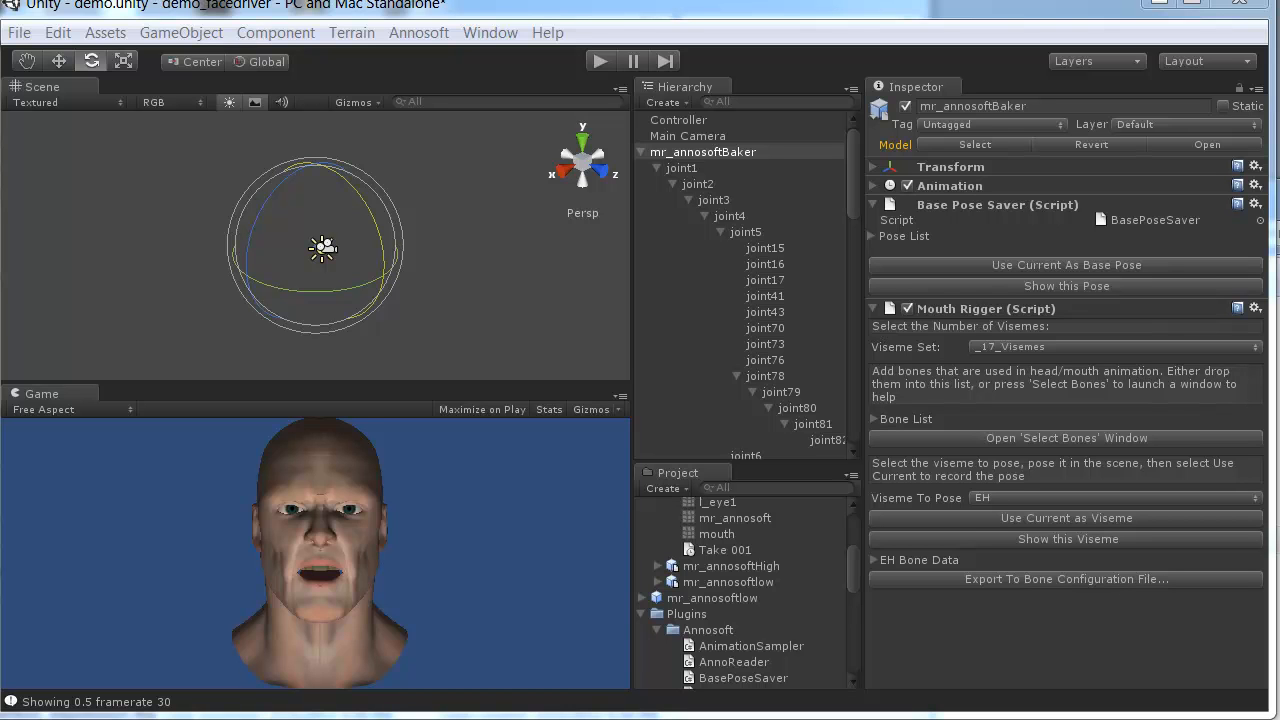
Collapse the Mouth Rigger component and add the FaceDriverFromMic script from Plugins/Annosoft to mr_annosoftBaker
click(873, 309)
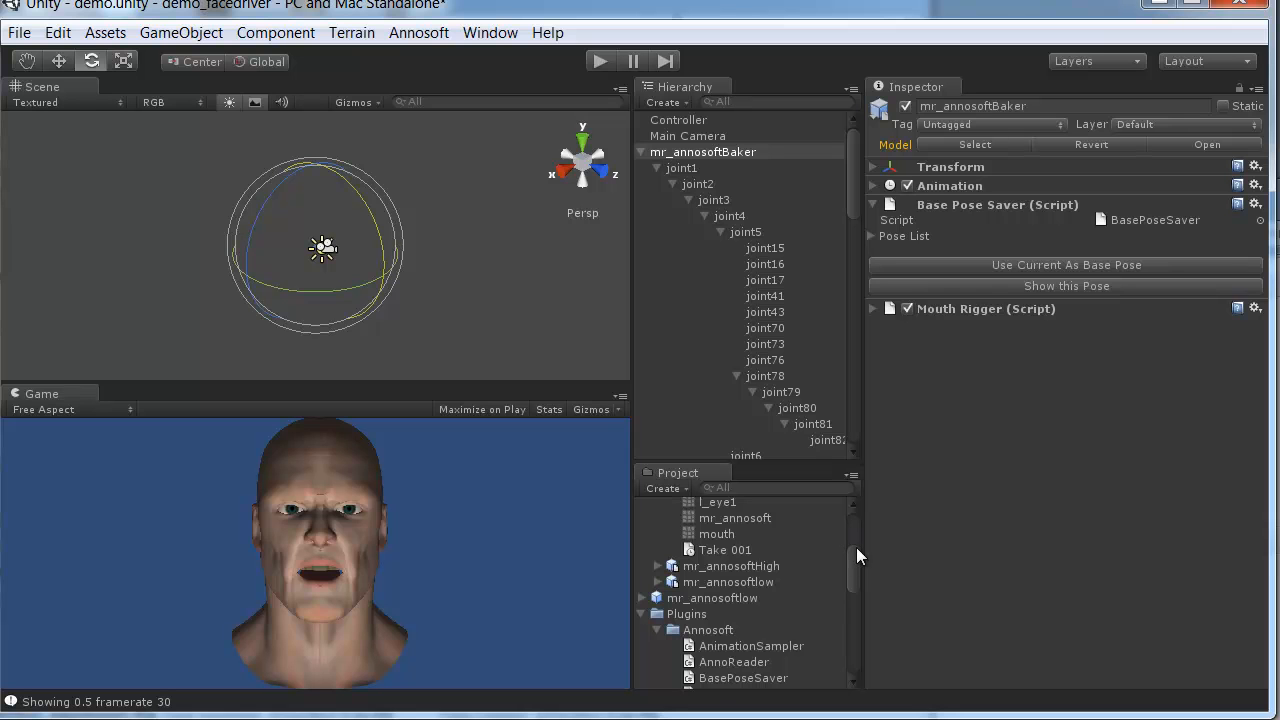
drag(855, 556, 855, 578)
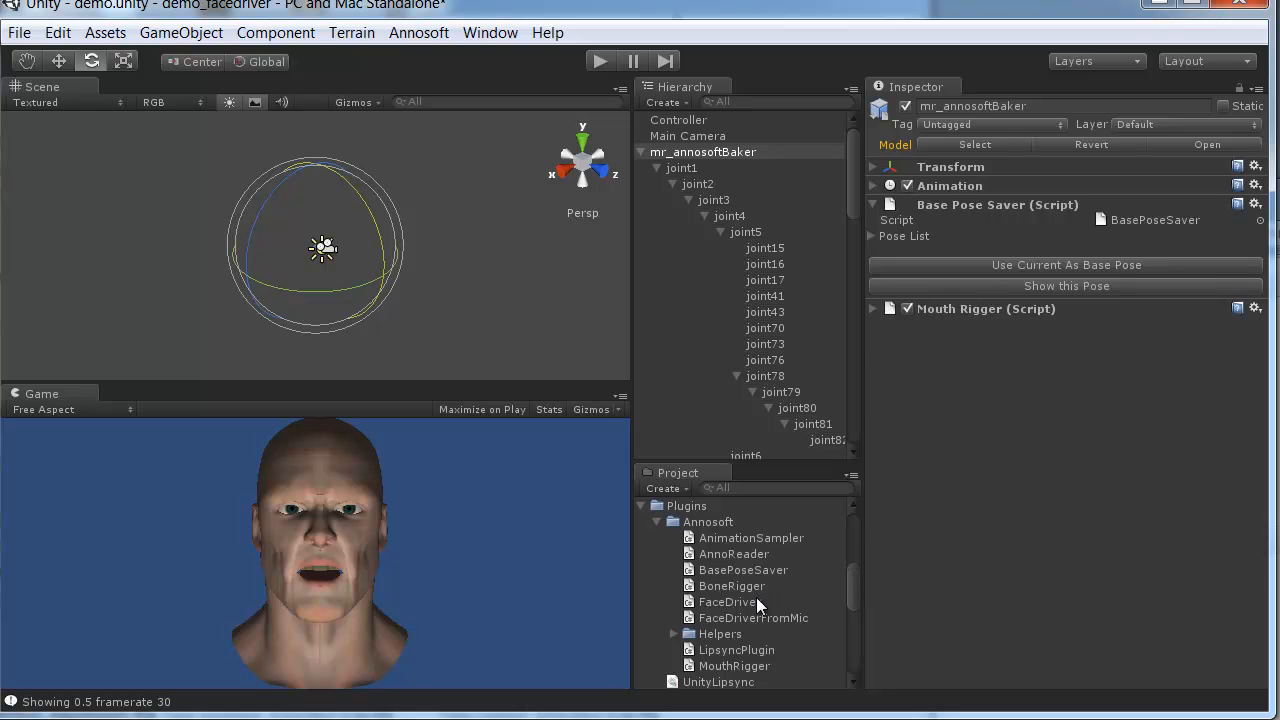
drag(760, 613, 891, 604)
drag(981, 548, 981, 548)
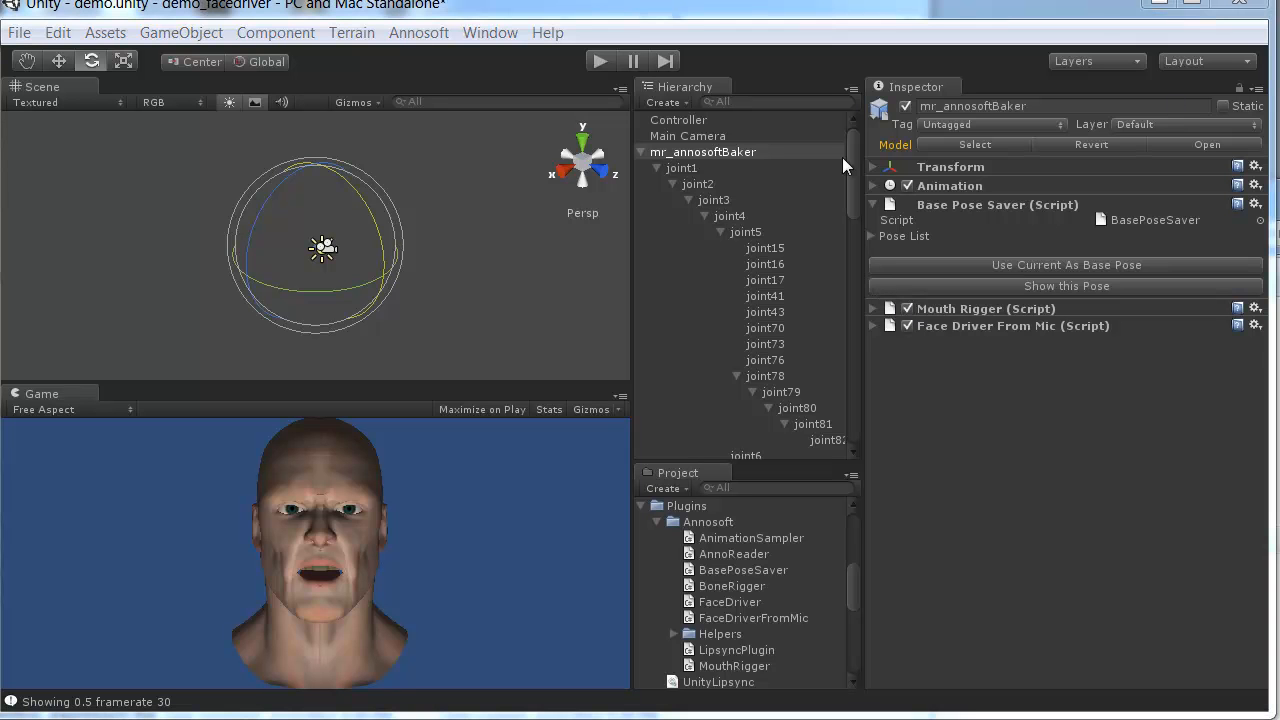
Collapse the mr_annosoftBaker hierarchy and assign that object as the Driver in the Controller's Demo Appl Realtime script
click(640, 152)
click(667, 121)
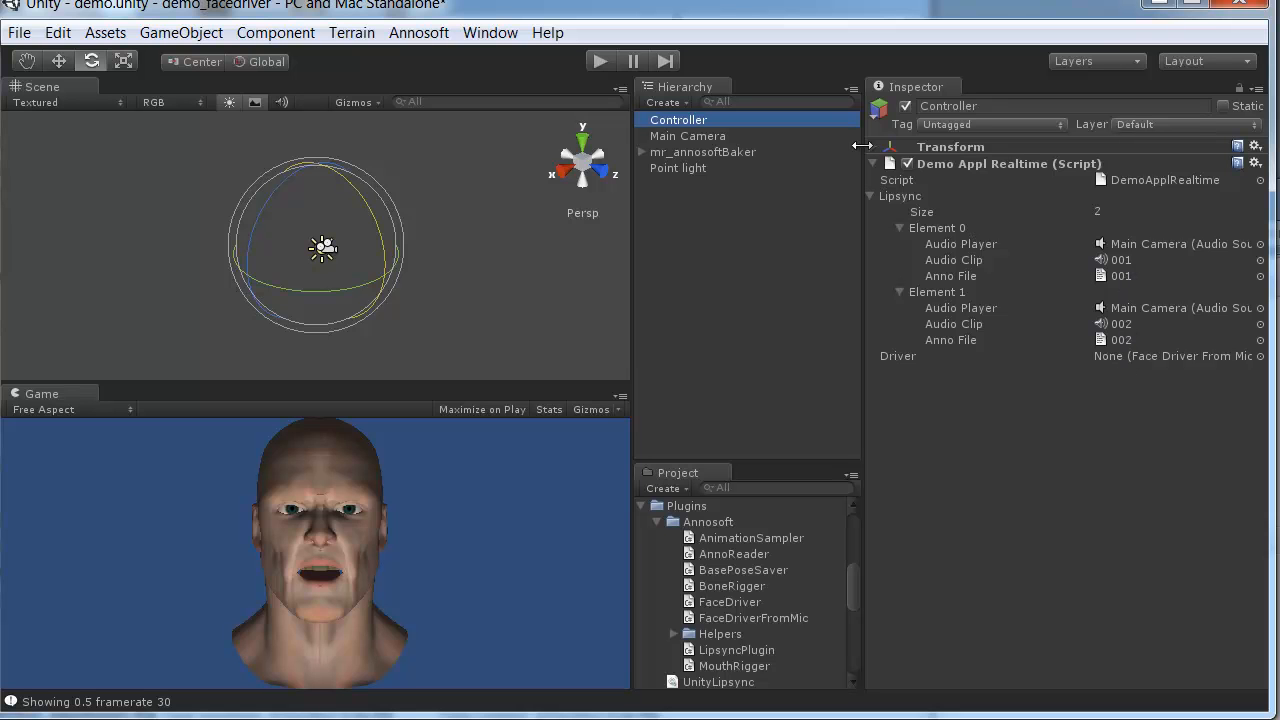
drag(736, 153, 1232, 360)
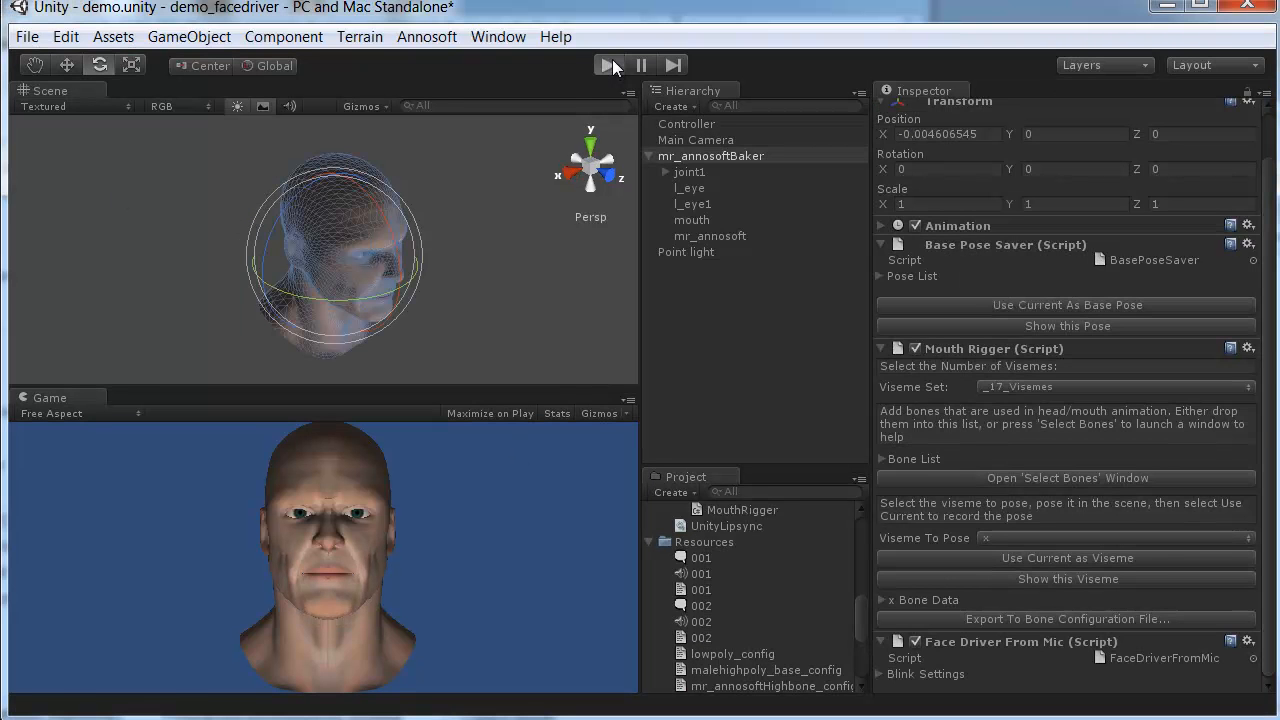
Run the scene to test the Lipsync 001 and Lipsync 002 playback, and stop the game
click(608, 65)
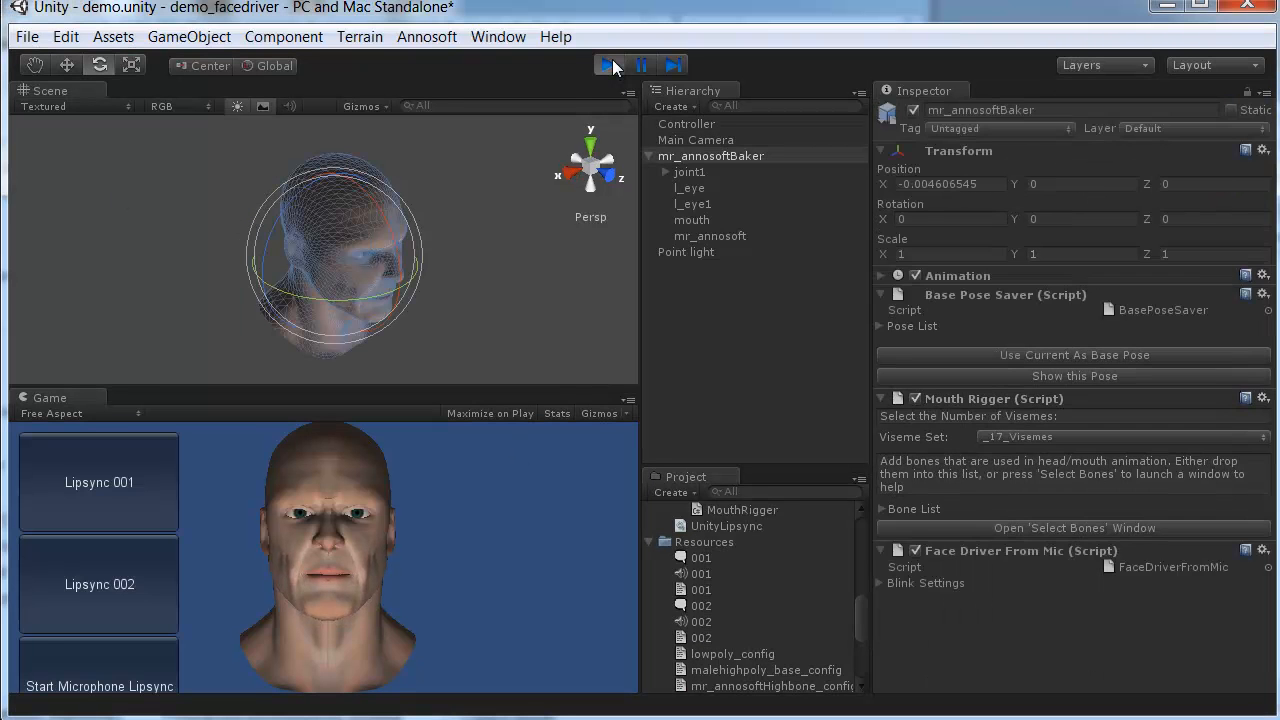
click(150, 492)
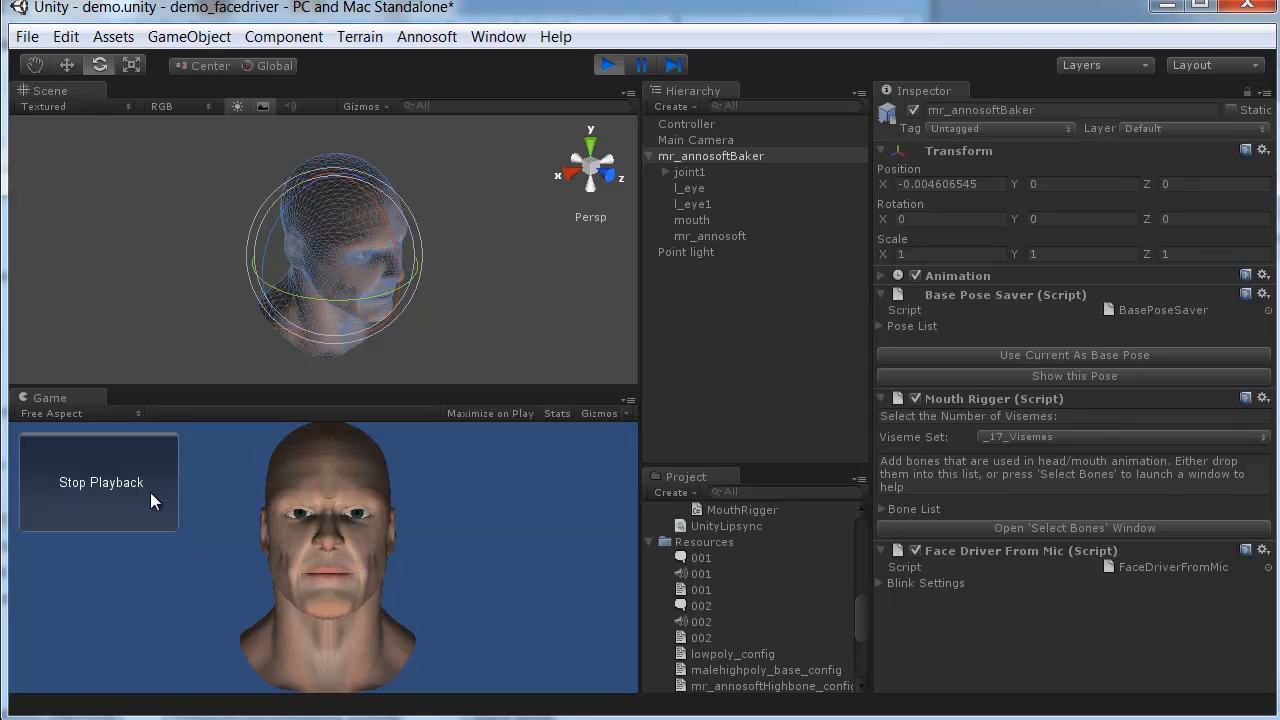
click(150, 492)
click(115, 585)
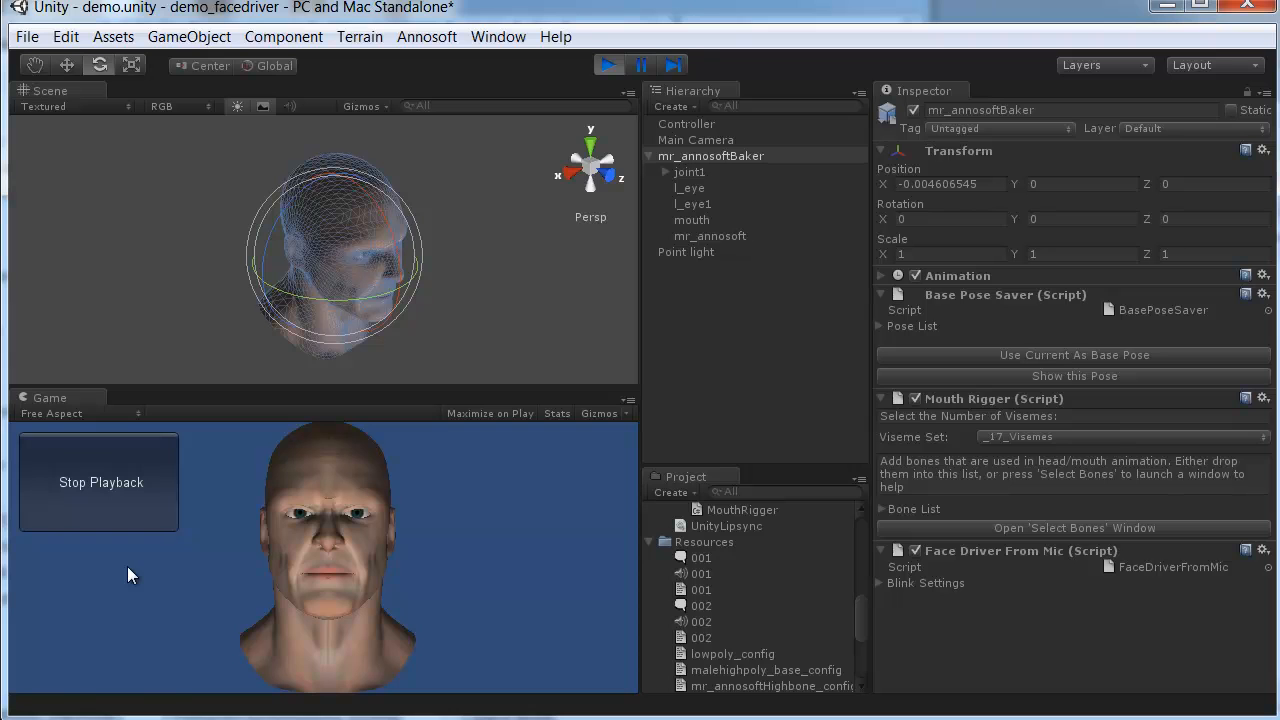
click(612, 65)
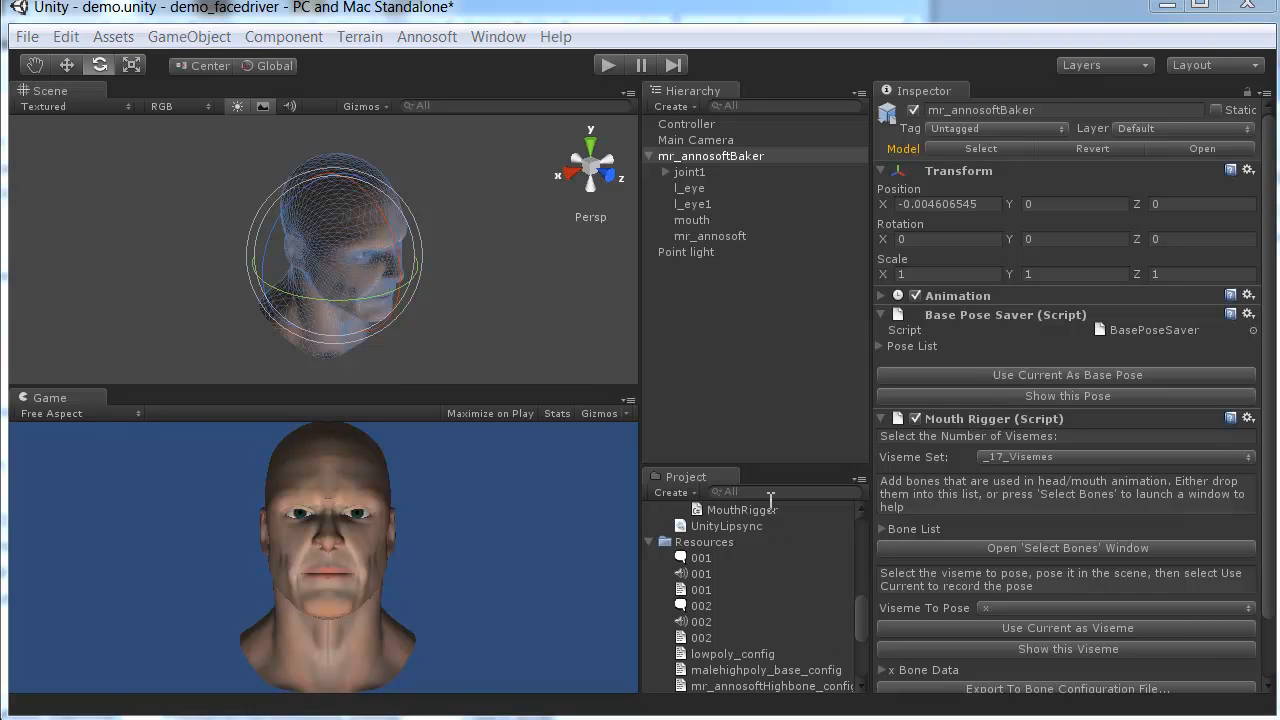
Enlarge the project asset list and open the 001 anno file from Resources in the Annosoft Lipsync Tool
drag(786, 470, 778, 313)
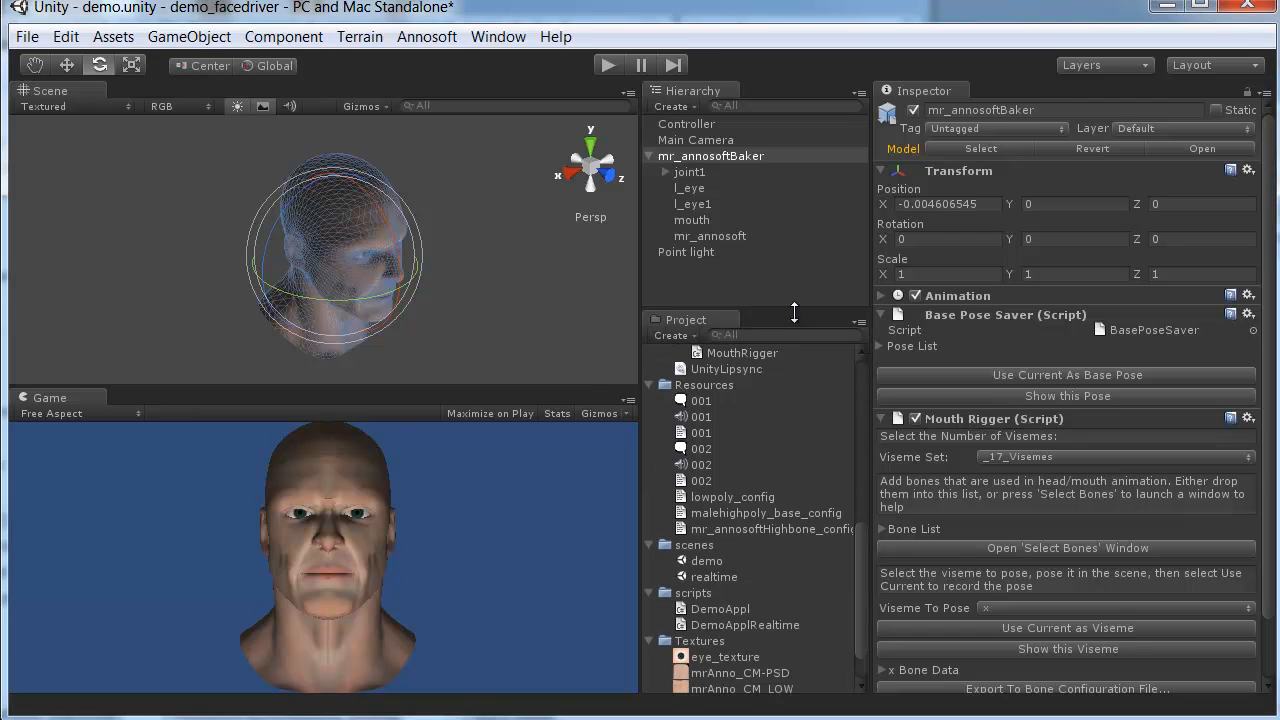
click(700, 401)
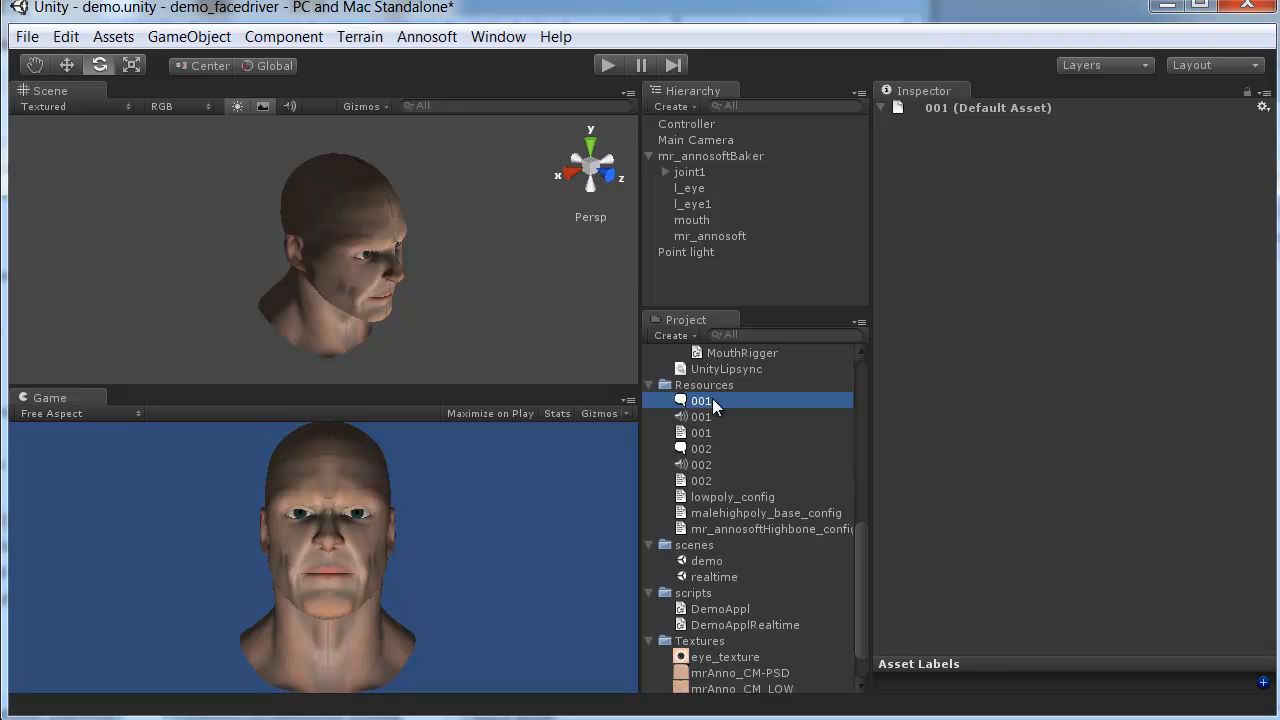
double_click(712, 398)
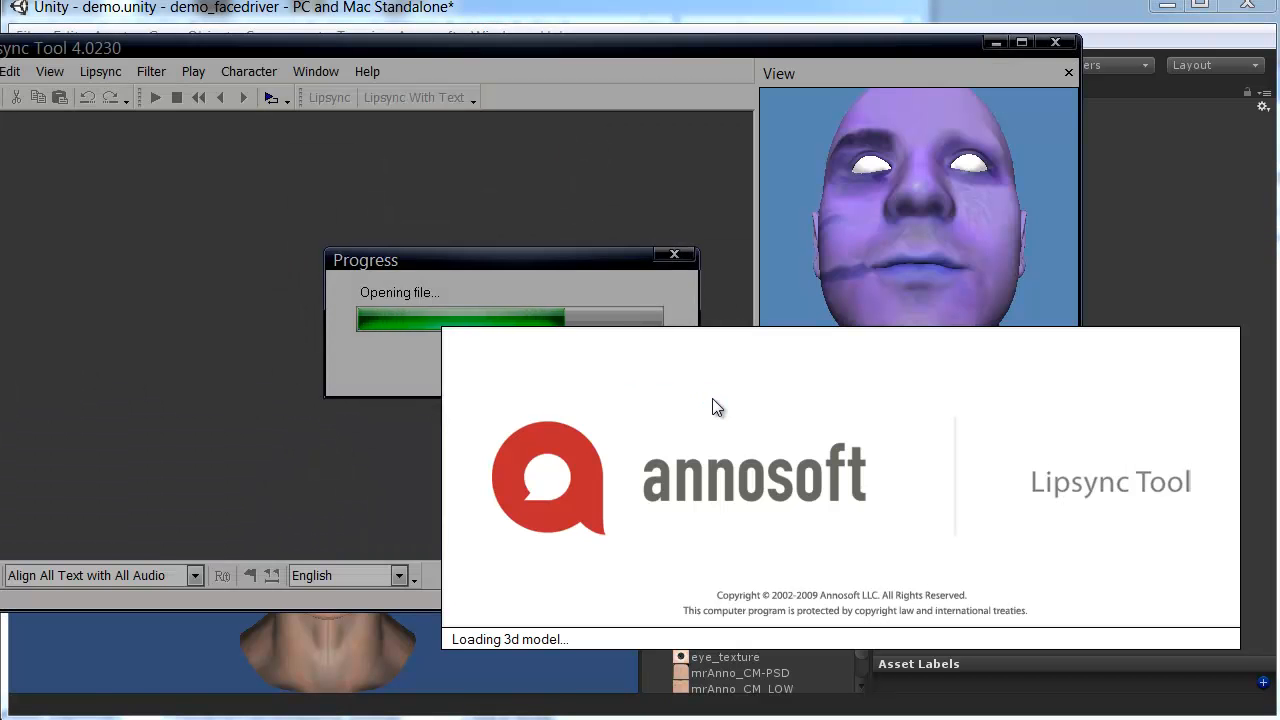
drag(447, 42, 546, 55)
Play back the 001.anno lipsync and magnify the timeline around its opening words
key(space)
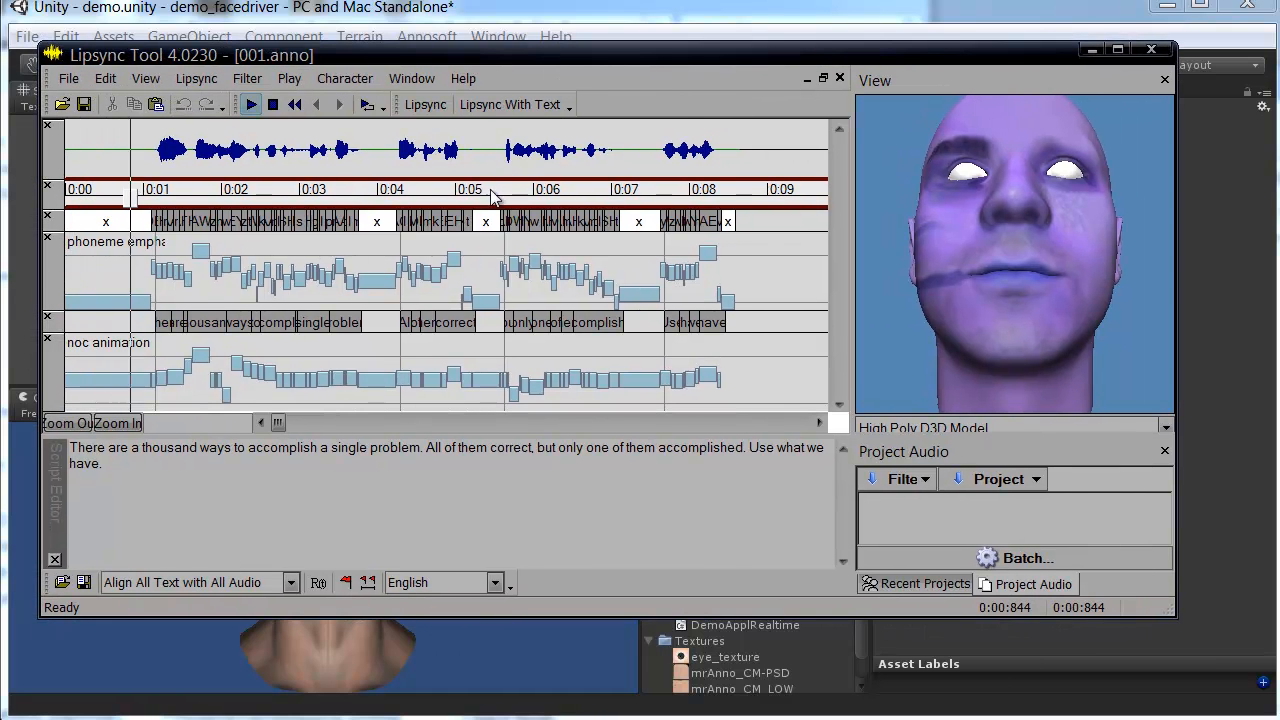
click(118, 423)
click(118, 423)
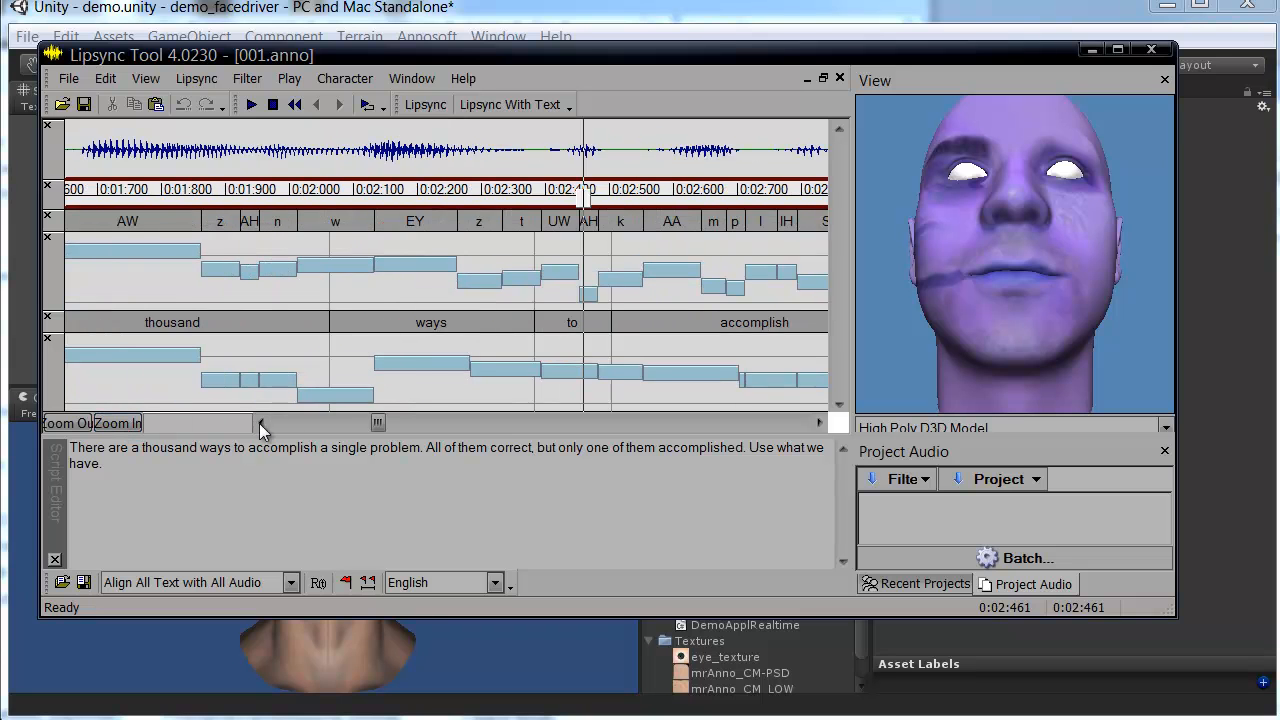
click(318, 421)
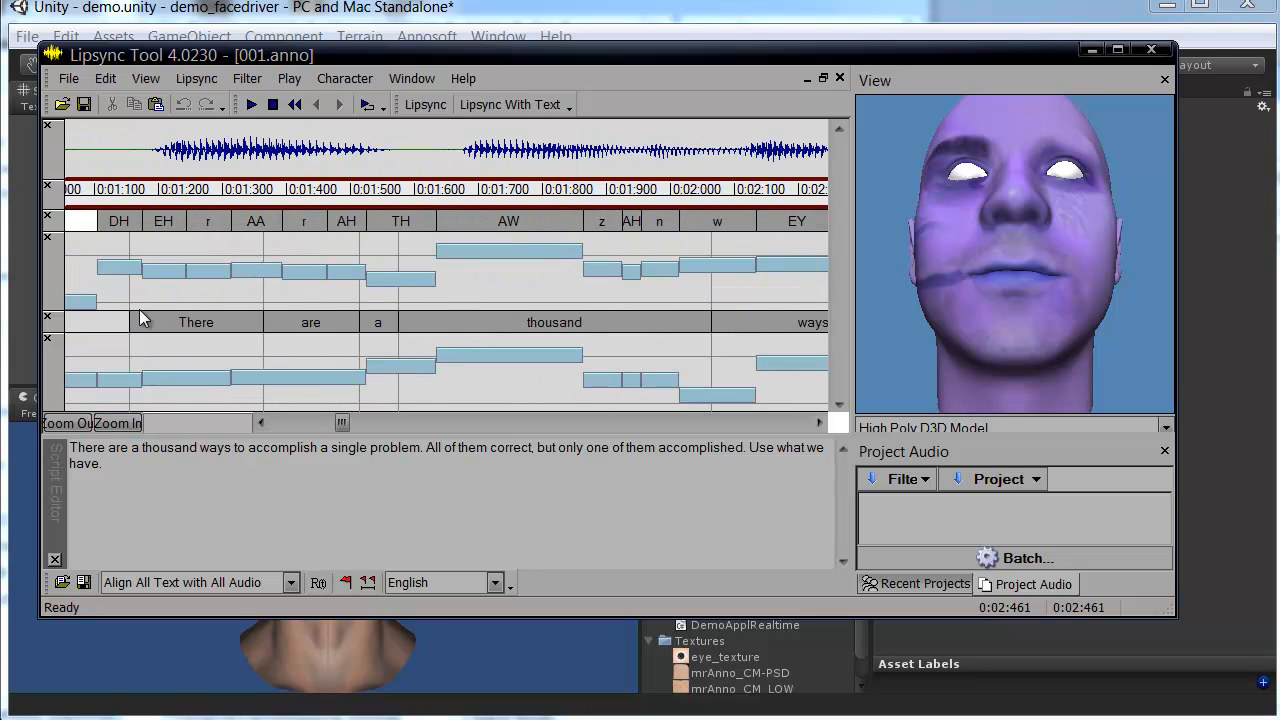
Start the DH phoneme of "There" slightly earlier and play back the edited lipsync
mouse_move(97, 221)
mouse_down()
mouse_move(65, 221)
mouse_move(78, 221)
mouse_up()
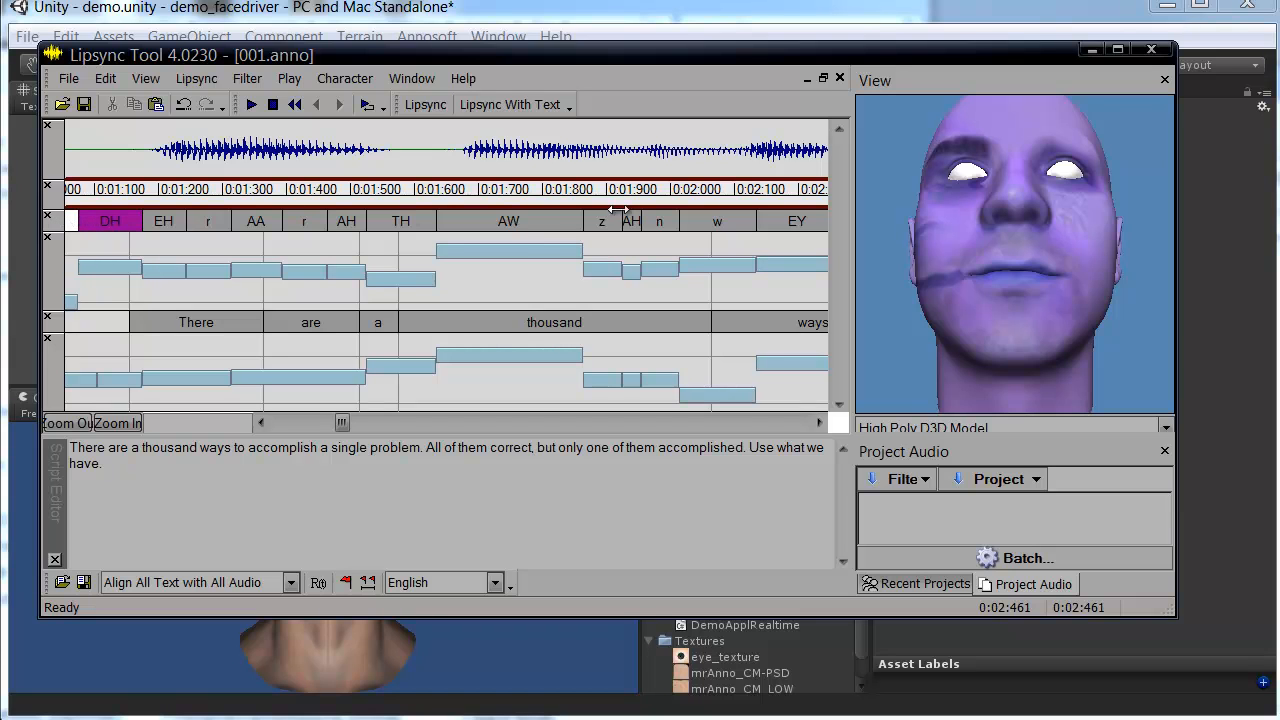
click(114, 152)
key(space)
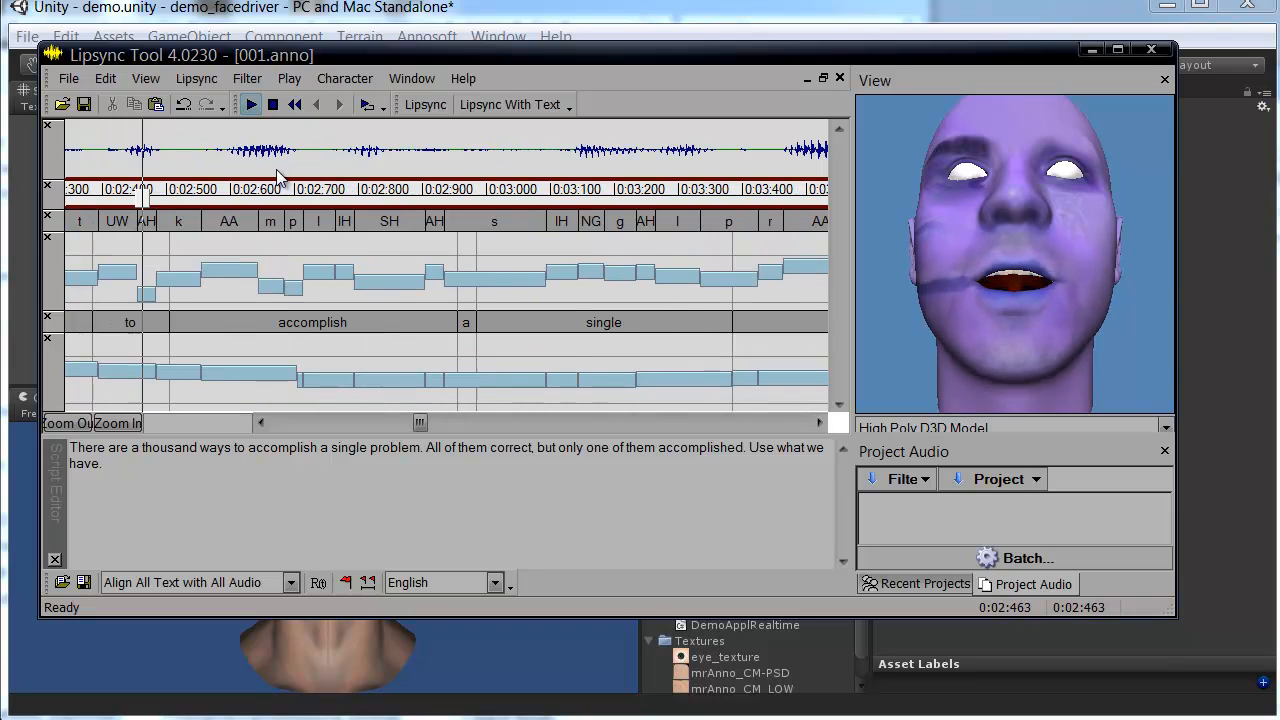
key(space)
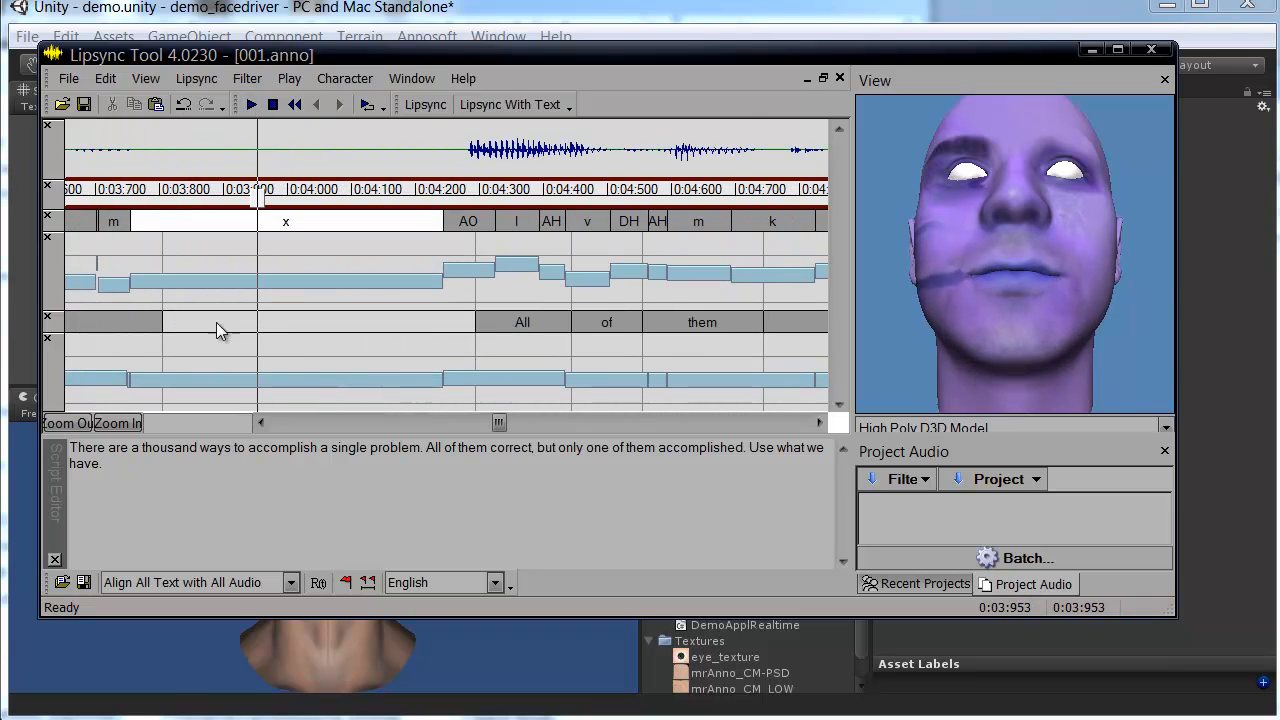
Extend the l phoneme in "problem" back to the end of AA, covering the short phoneme between them, and play back that passage
drag(262, 423, 260, 423)
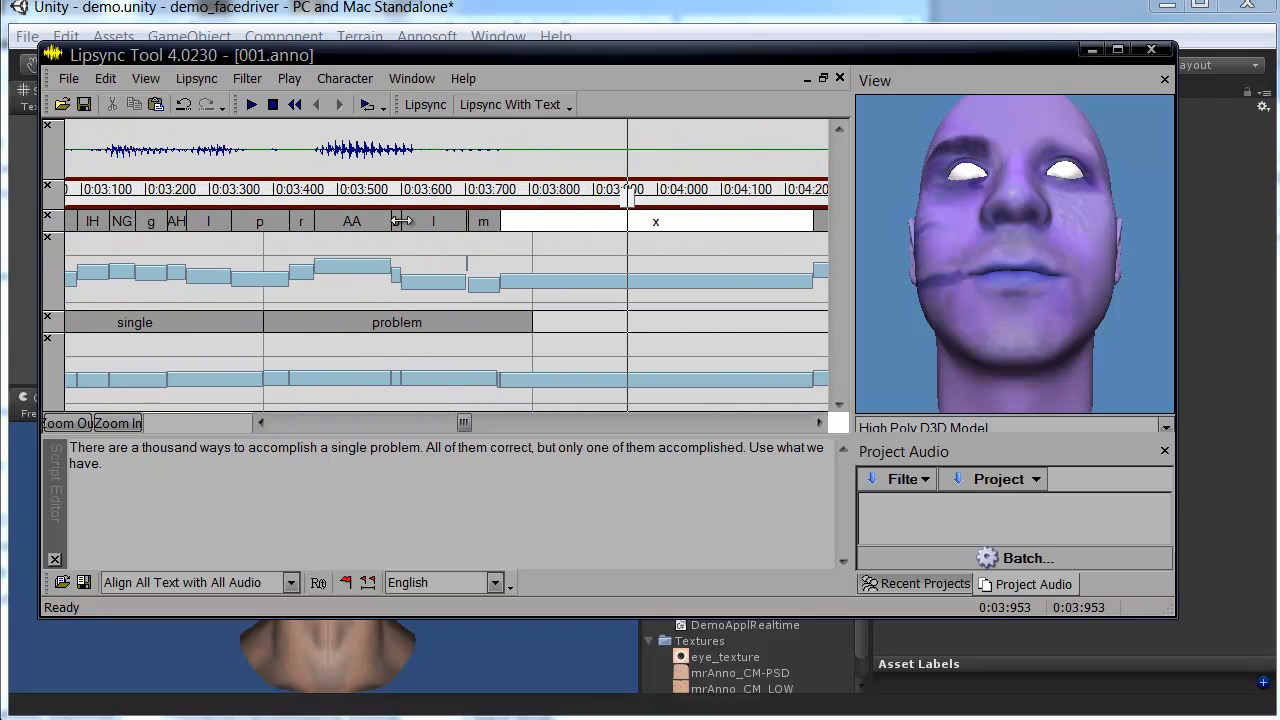
drag(401, 220, 392, 220)
click(224, 150)
key(space)
key(space)
click(120, 151)
key(space)
key(space)
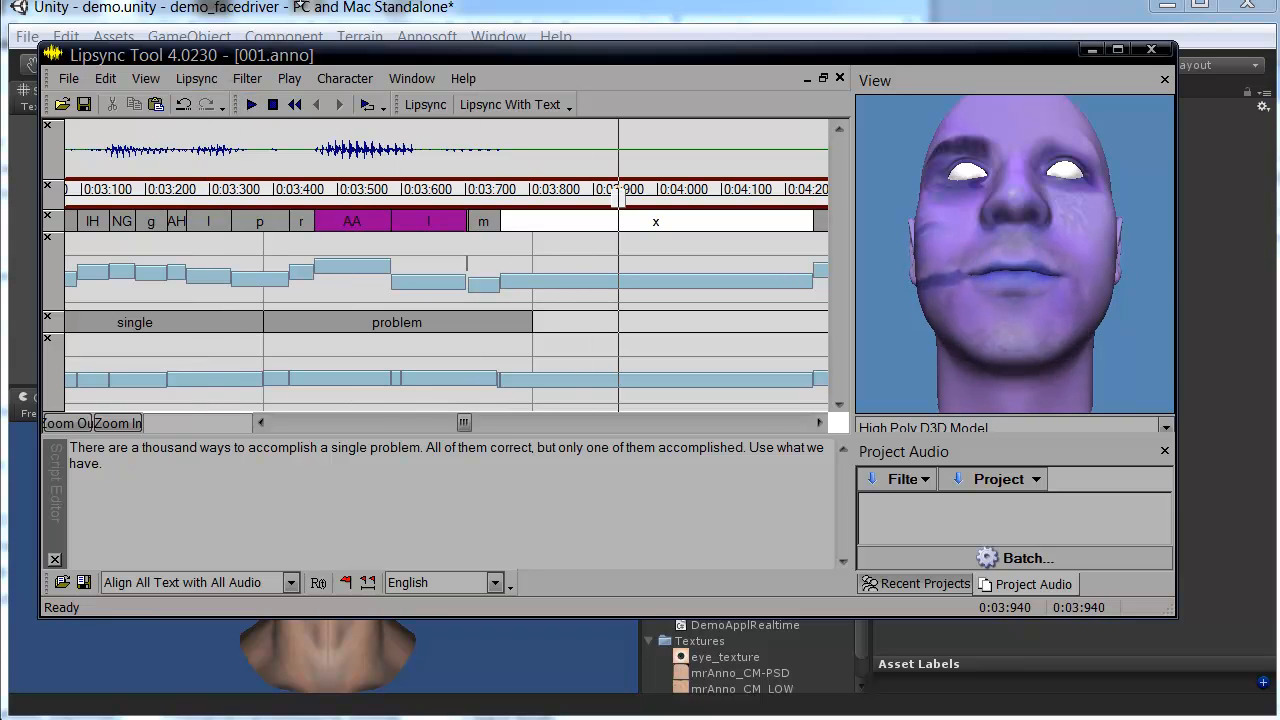
Switch to Unity, run the scene, play and stop Lipsync 001, and select the 001 anno asset in Resources
click(305, 12)
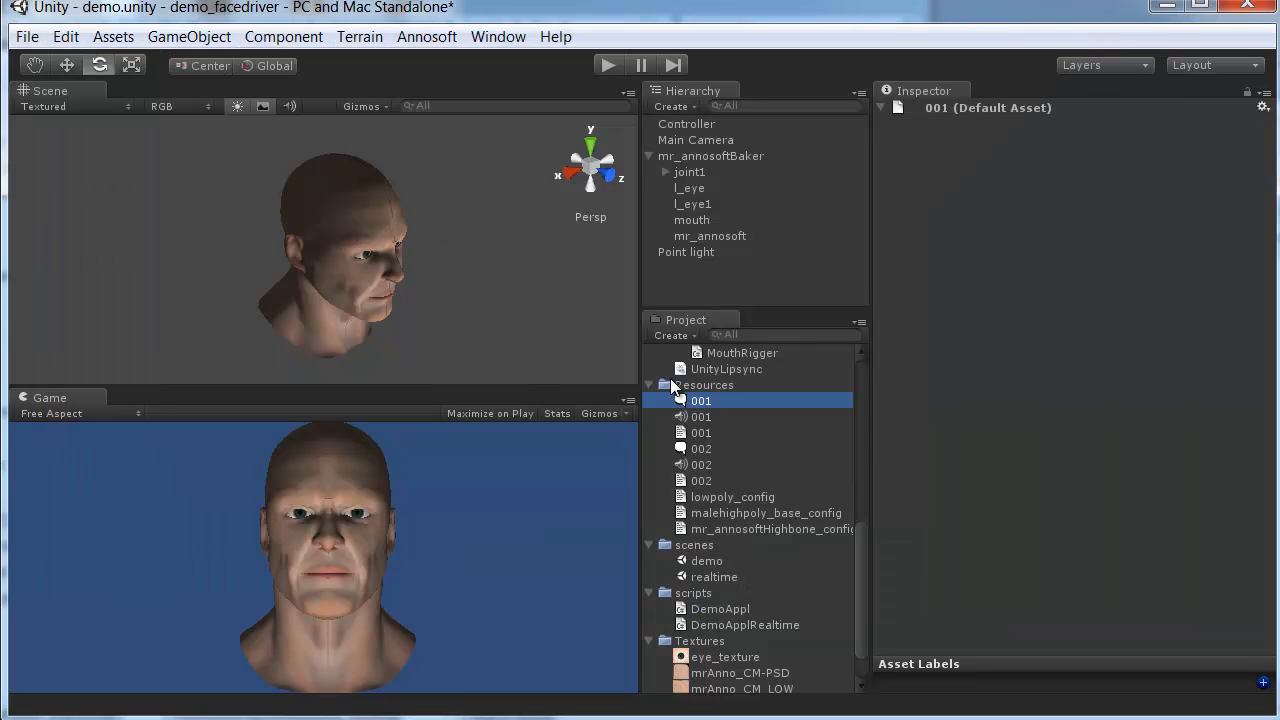
click(605, 65)
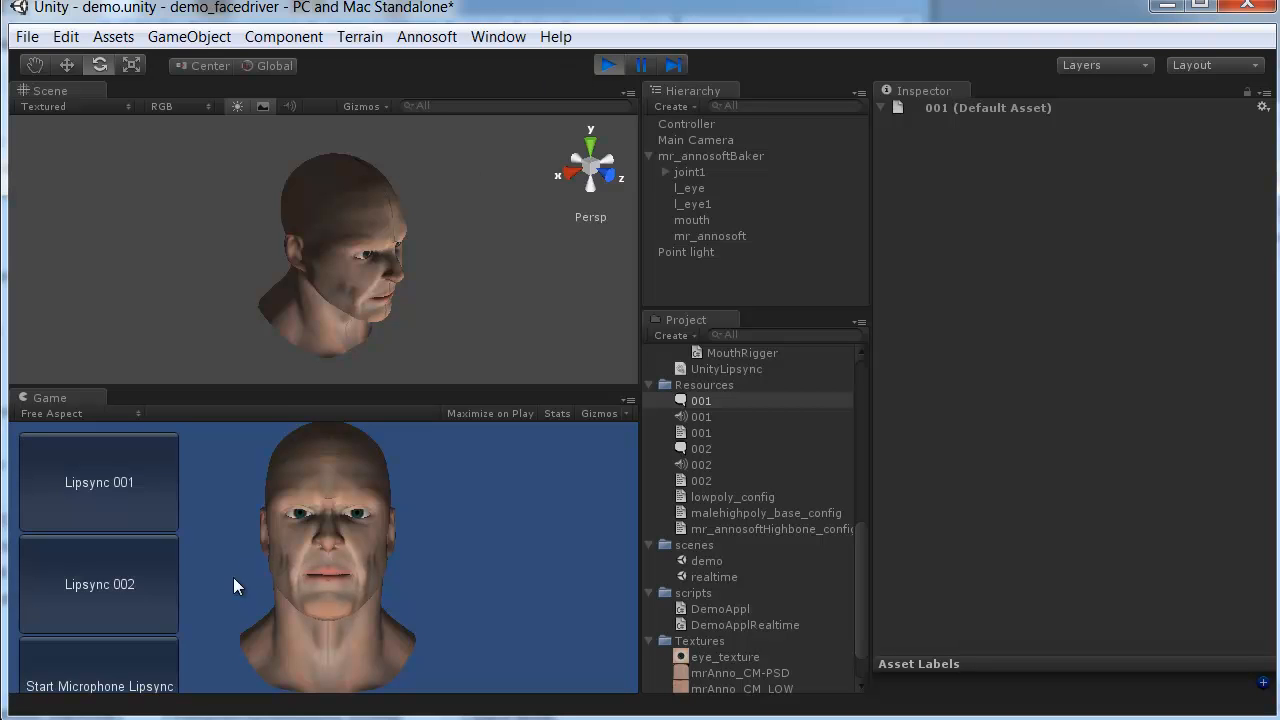
click(109, 483)
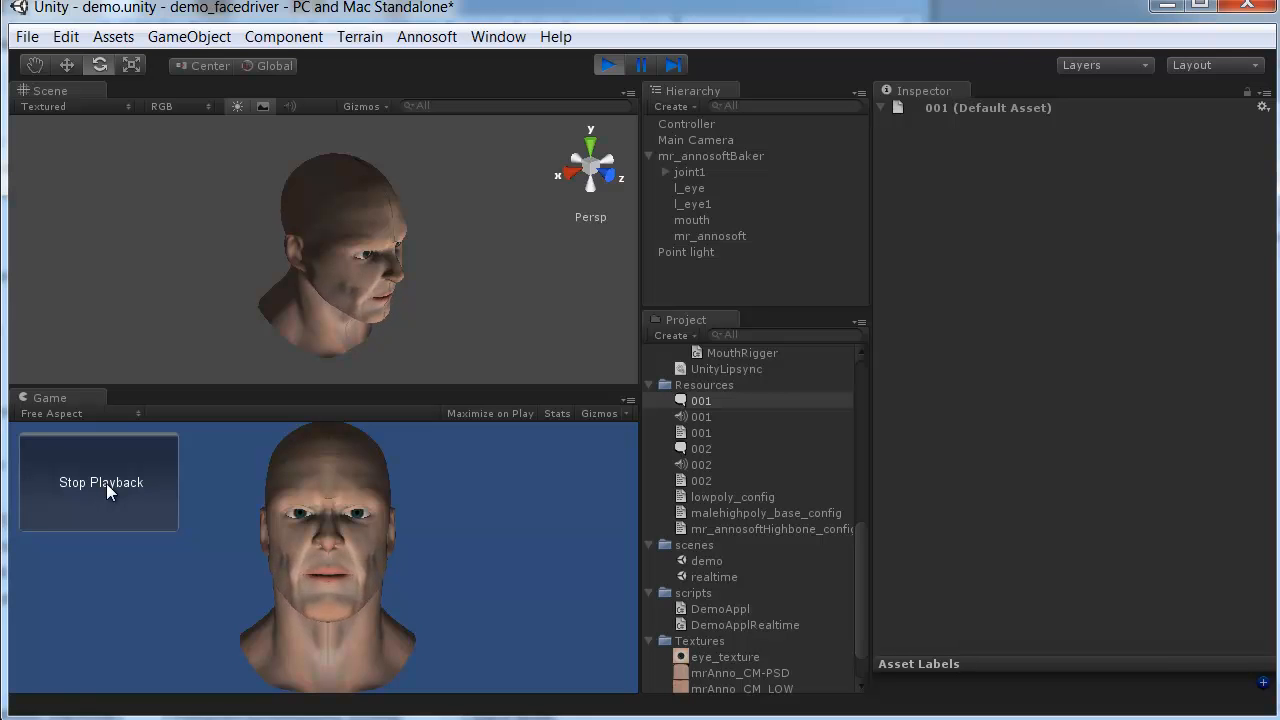
click(106, 483)
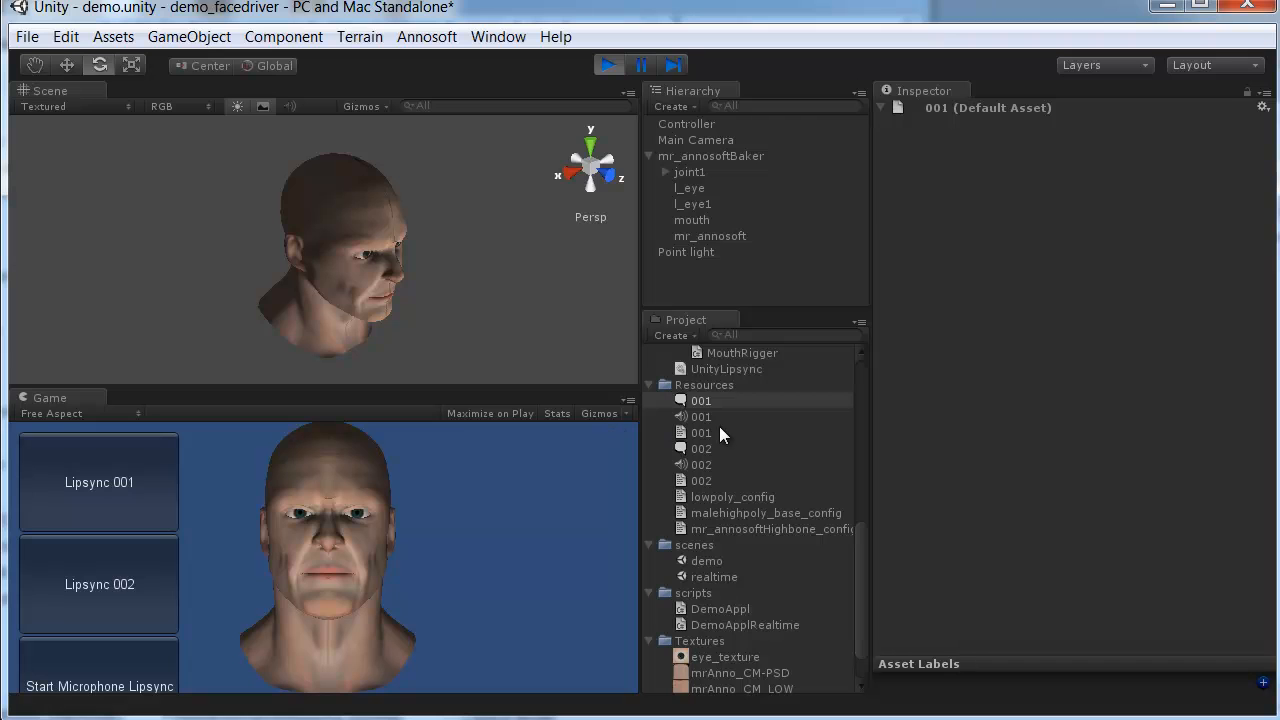
click(719, 430)
click(718, 400)
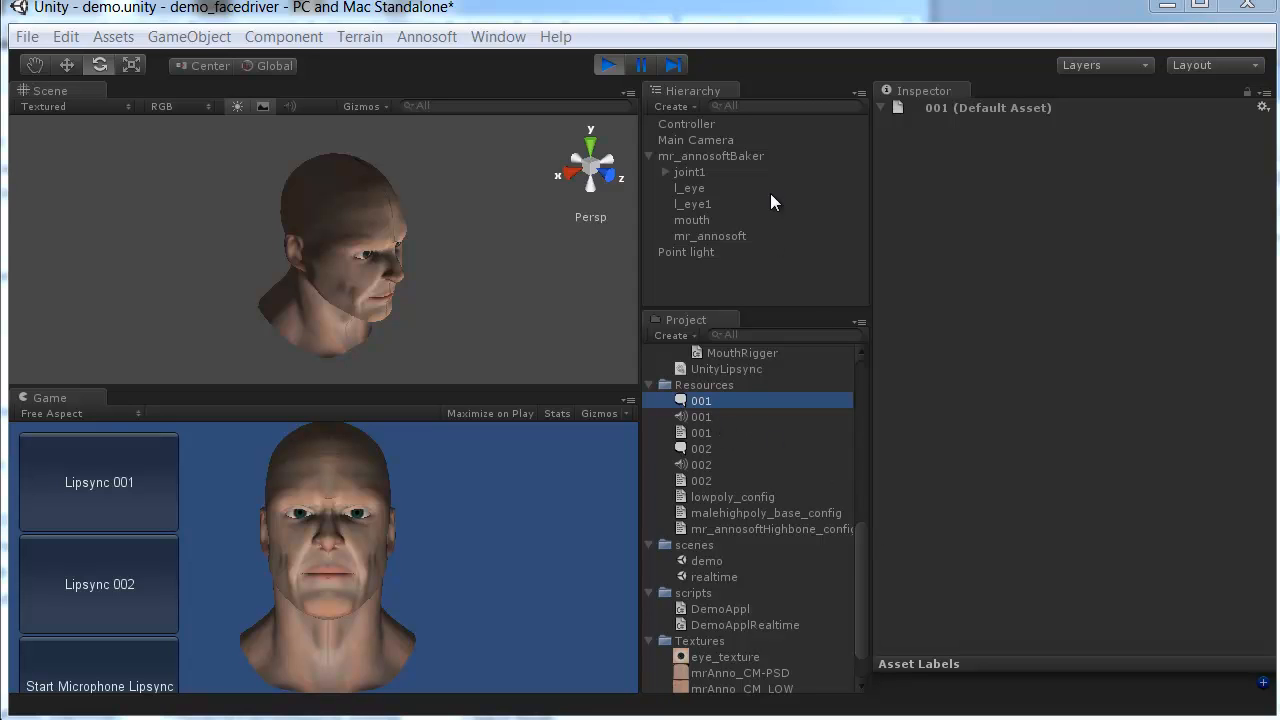
Add an Eye Blink Bone Rigger to mr_annosoftBaker, expand its settings, and stop the running scene
click(764, 157)
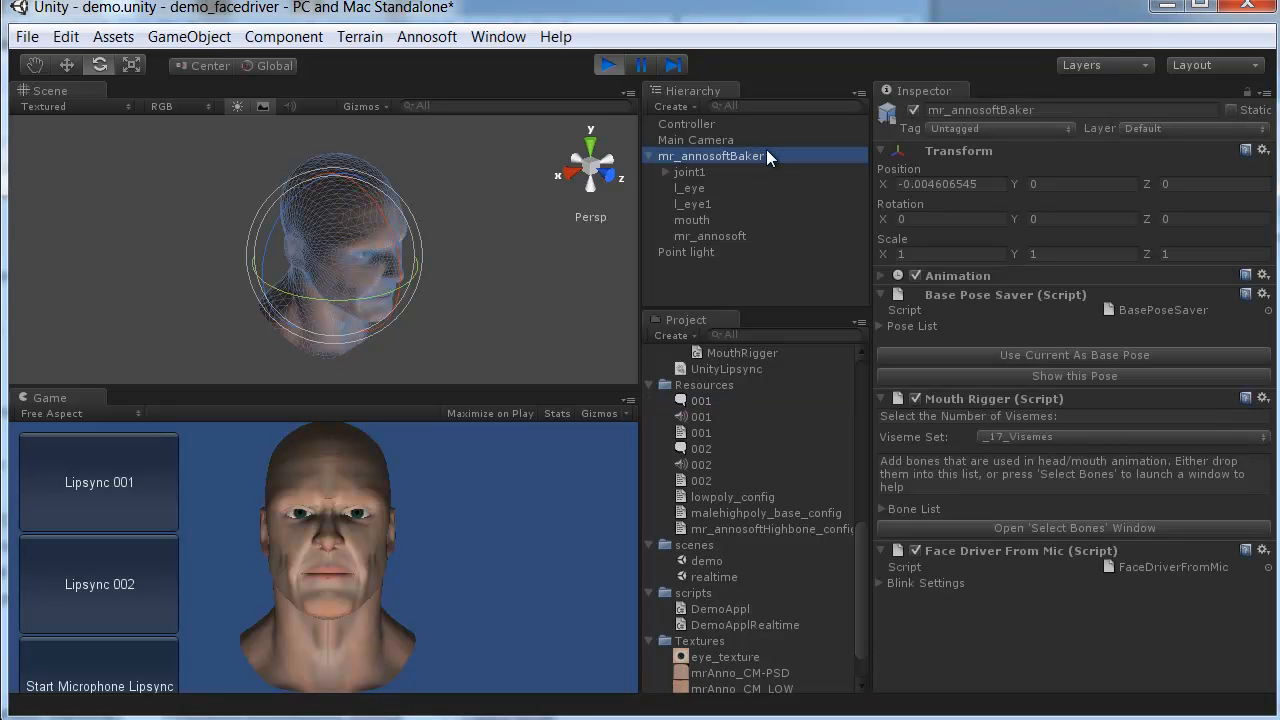
click(425, 38)
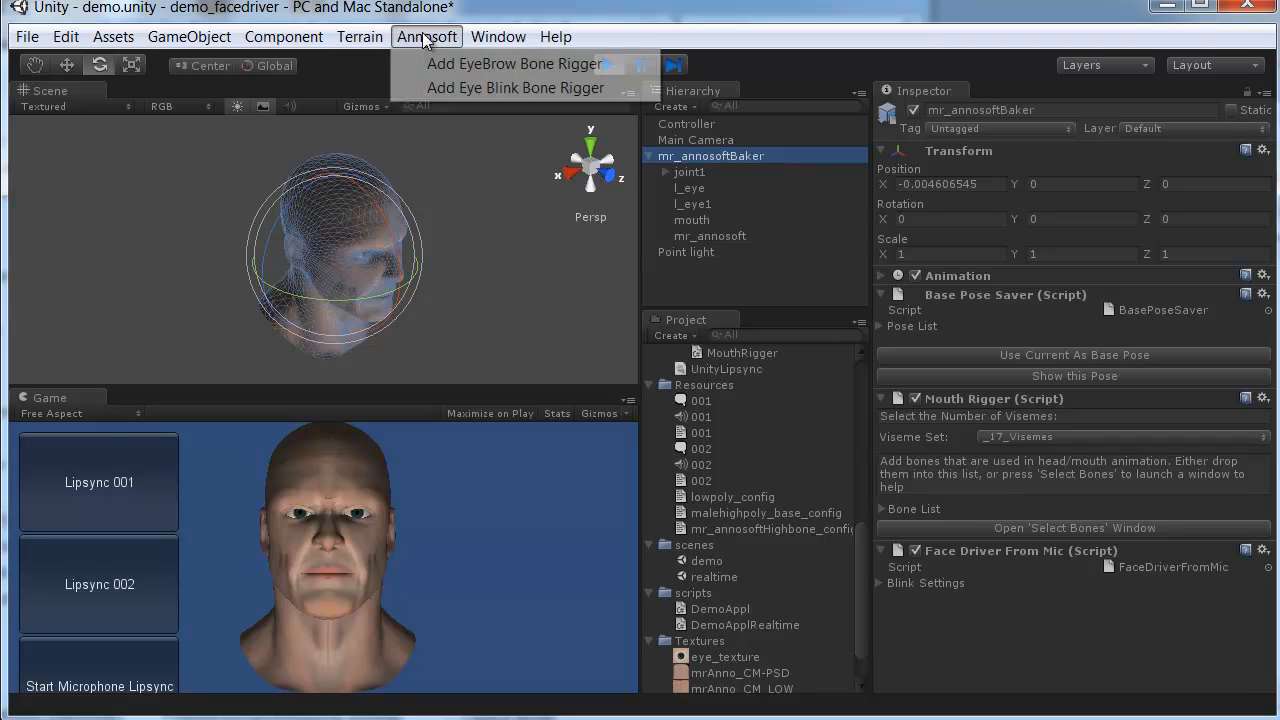
click(445, 88)
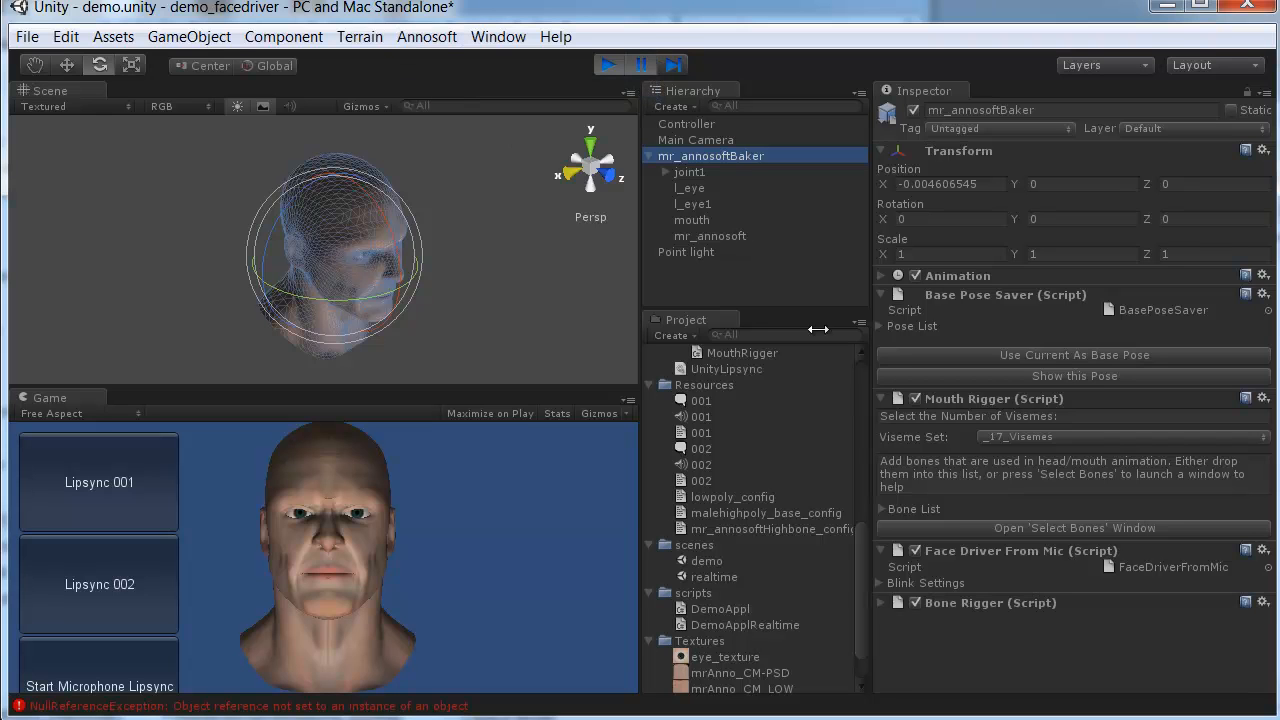
click(880, 603)
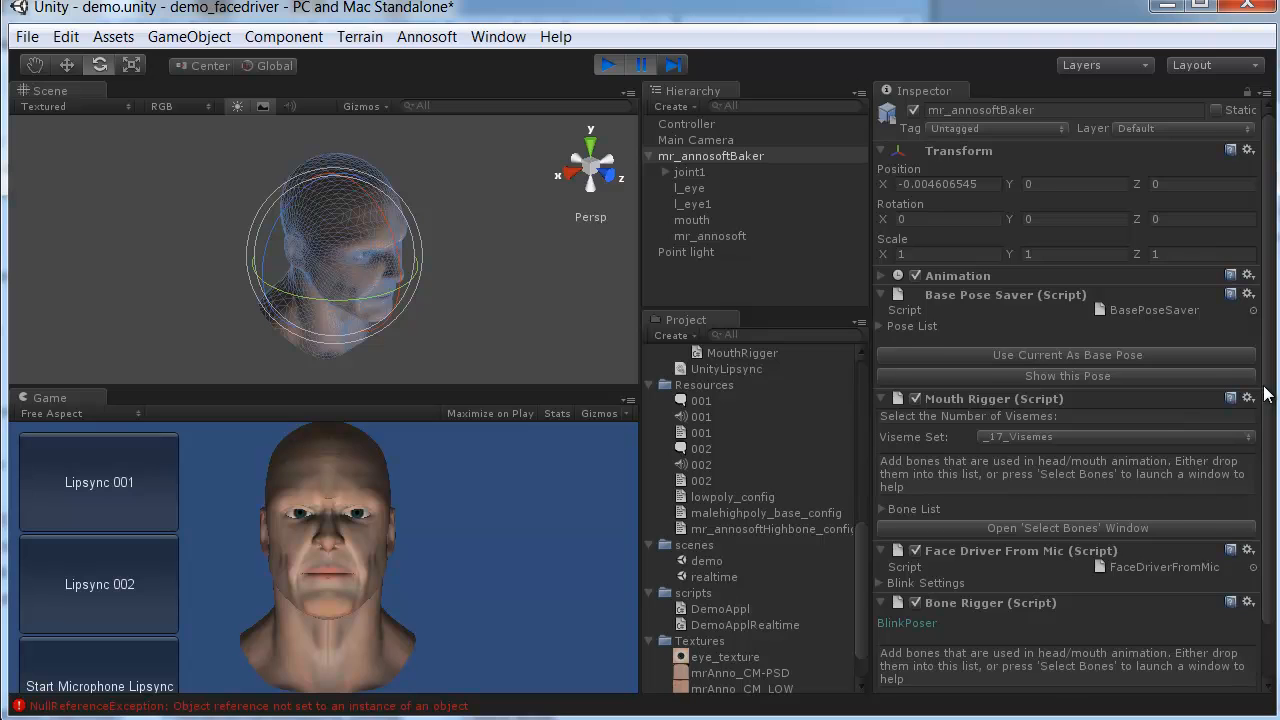
scroll(1000, 600, down, 3)
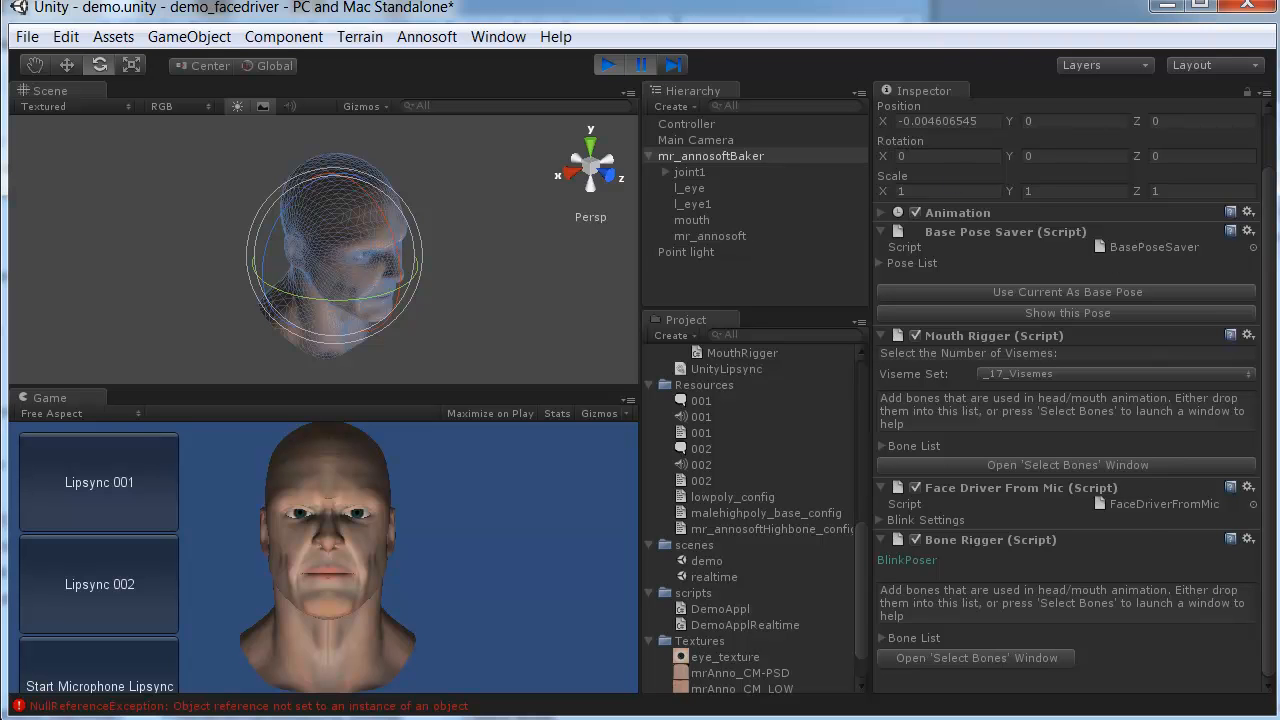
key(ctrl+p)
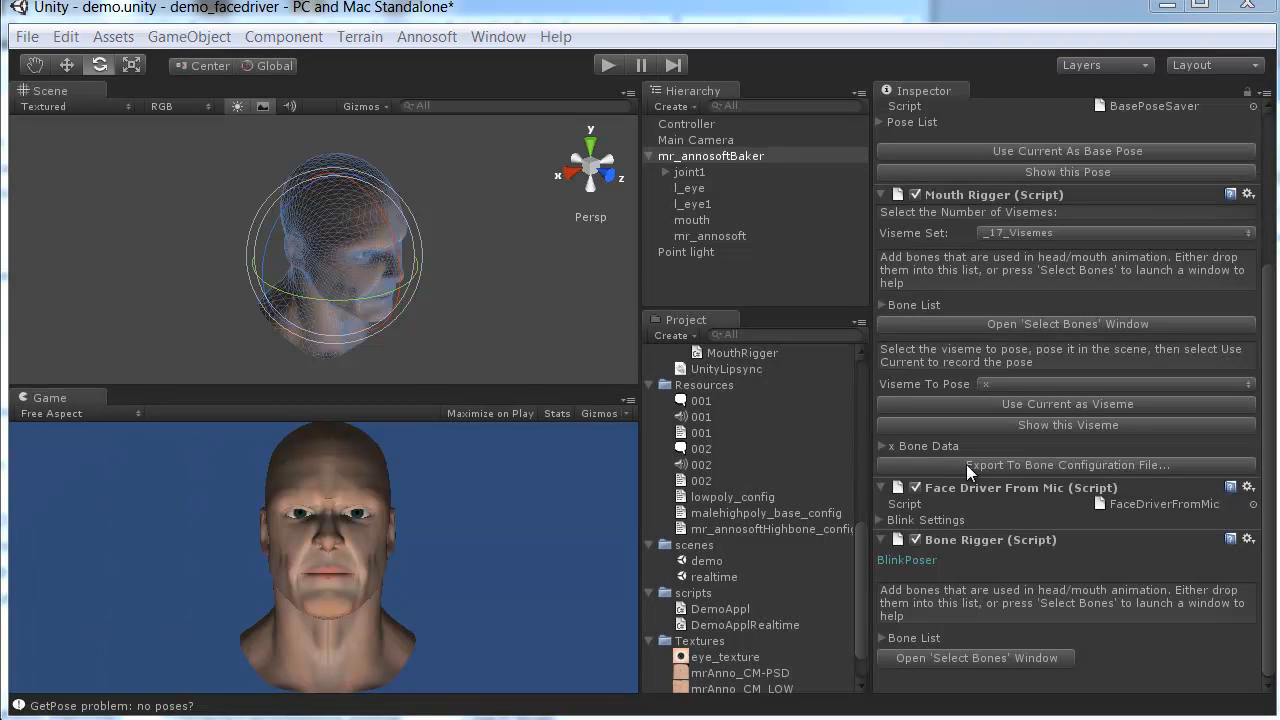
Expand the BlinkPoser bone list, open its bone selection window, and examine where joint7 through joint10 sit on the face
click(881, 638)
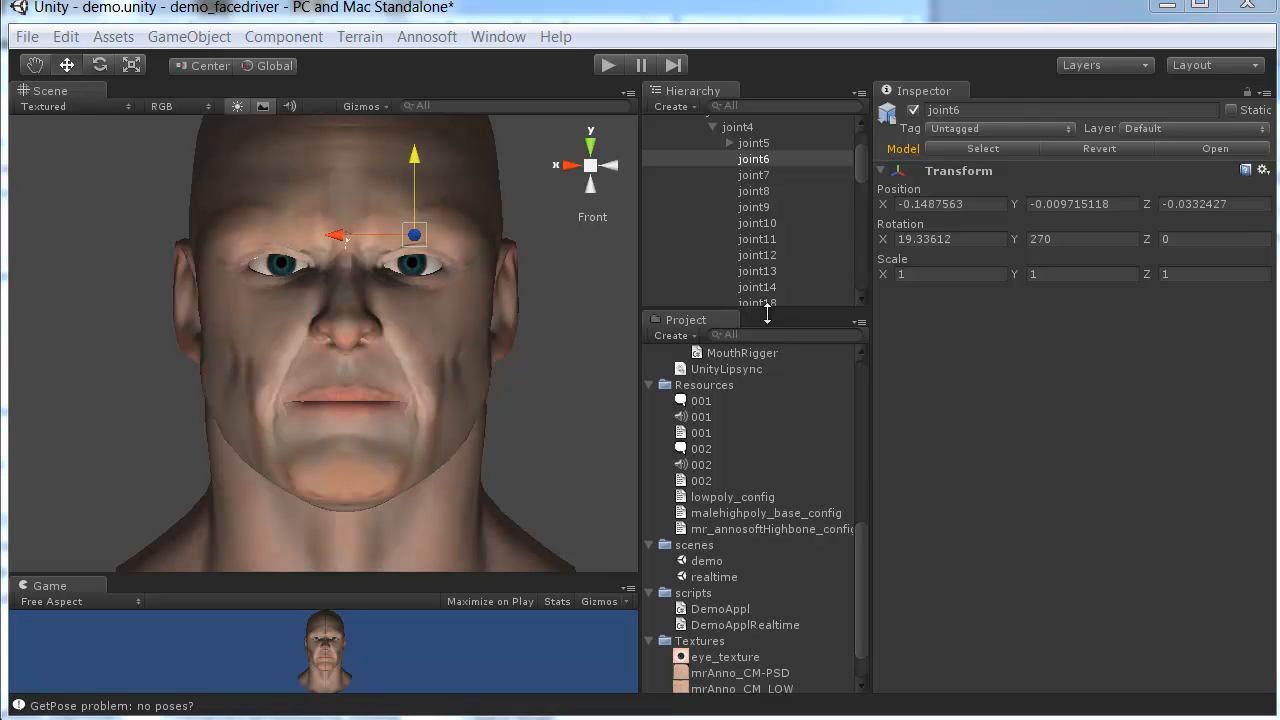
click(933, 334)
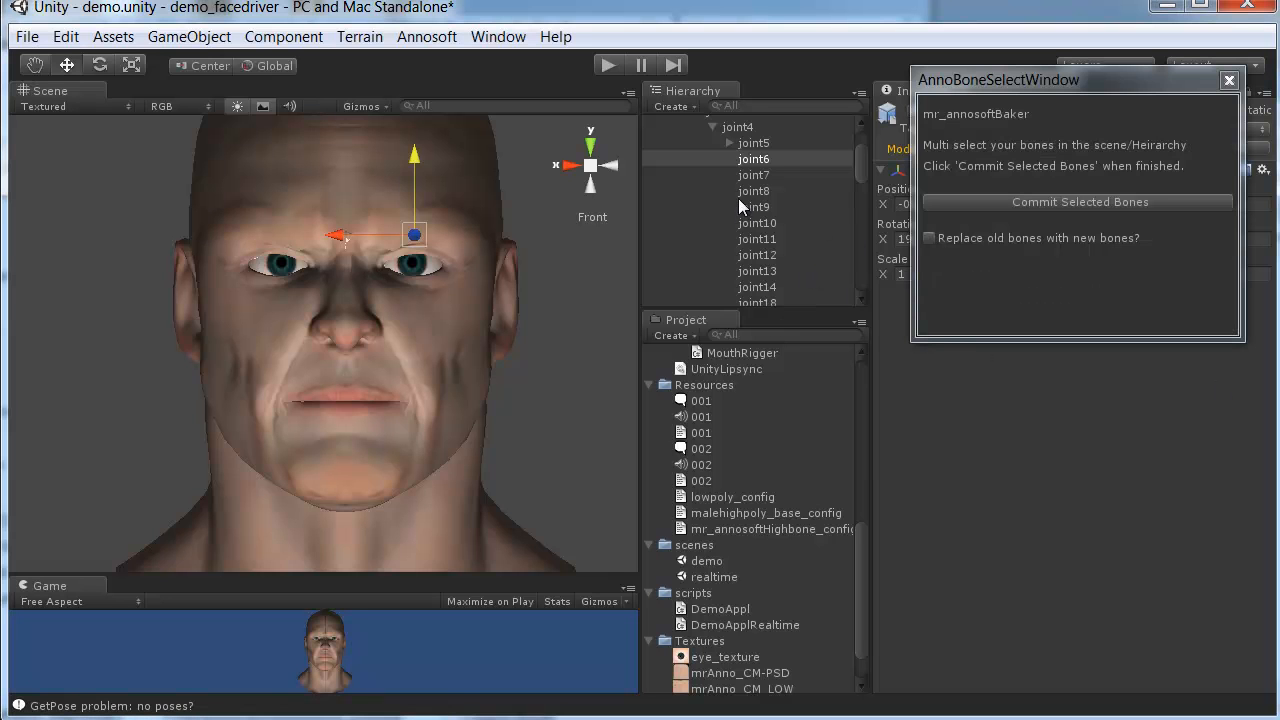
click(768, 176)
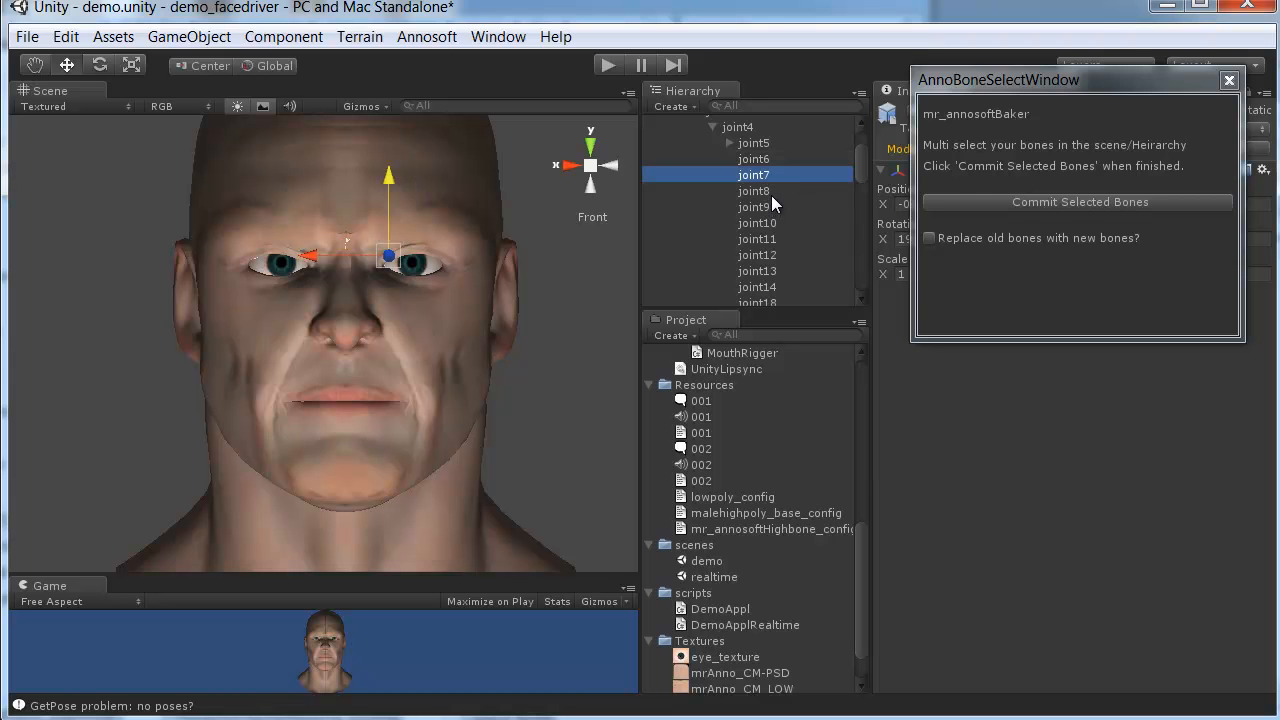
click(771, 190)
click(781, 206)
click(778, 224)
key(Up)
key(Up)
key(Up)
key(Down)
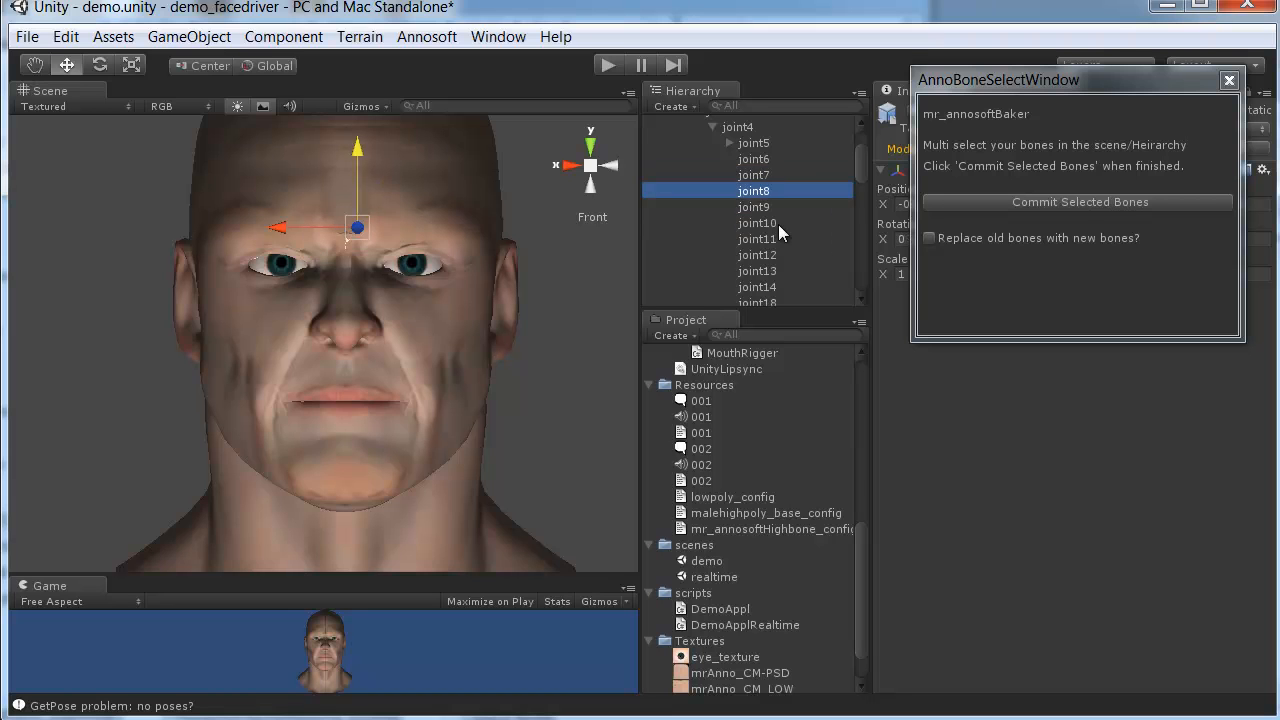
key(Up)
key(Down)
key(Down)
key(Down)
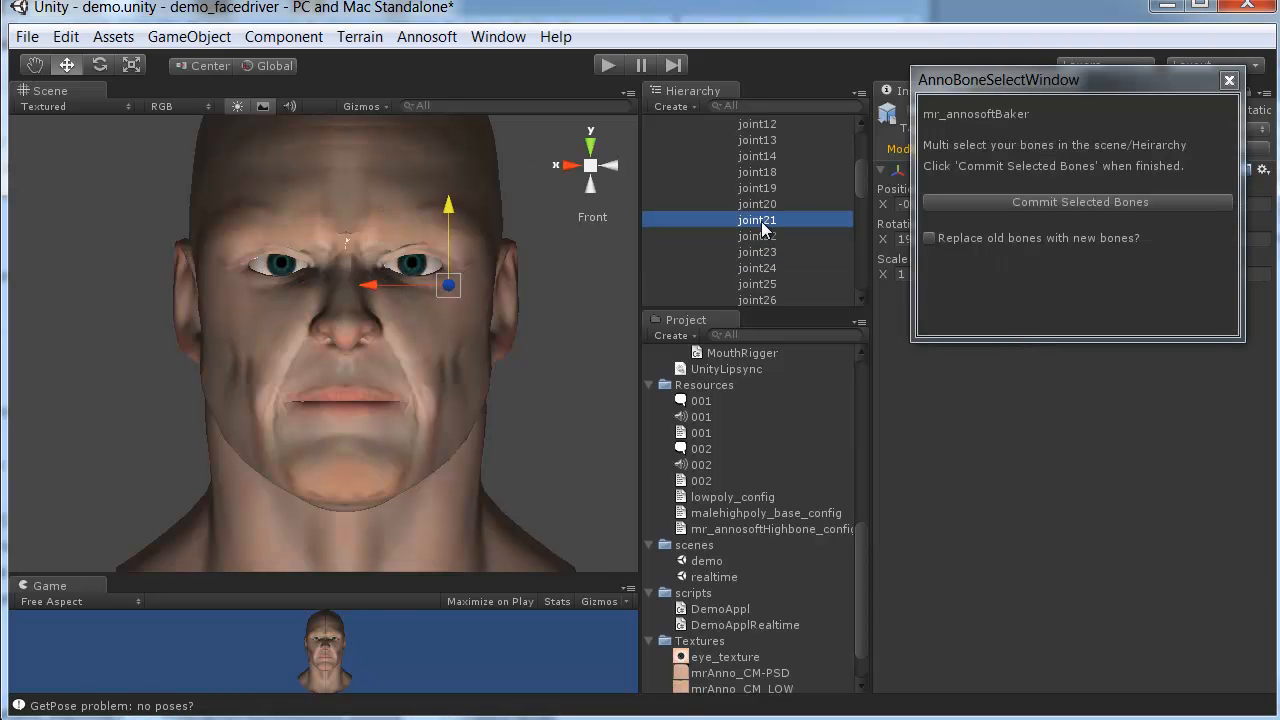
Examine joint21 through joint24 around the eye to identify which bones control the eyelids
click(766, 236)
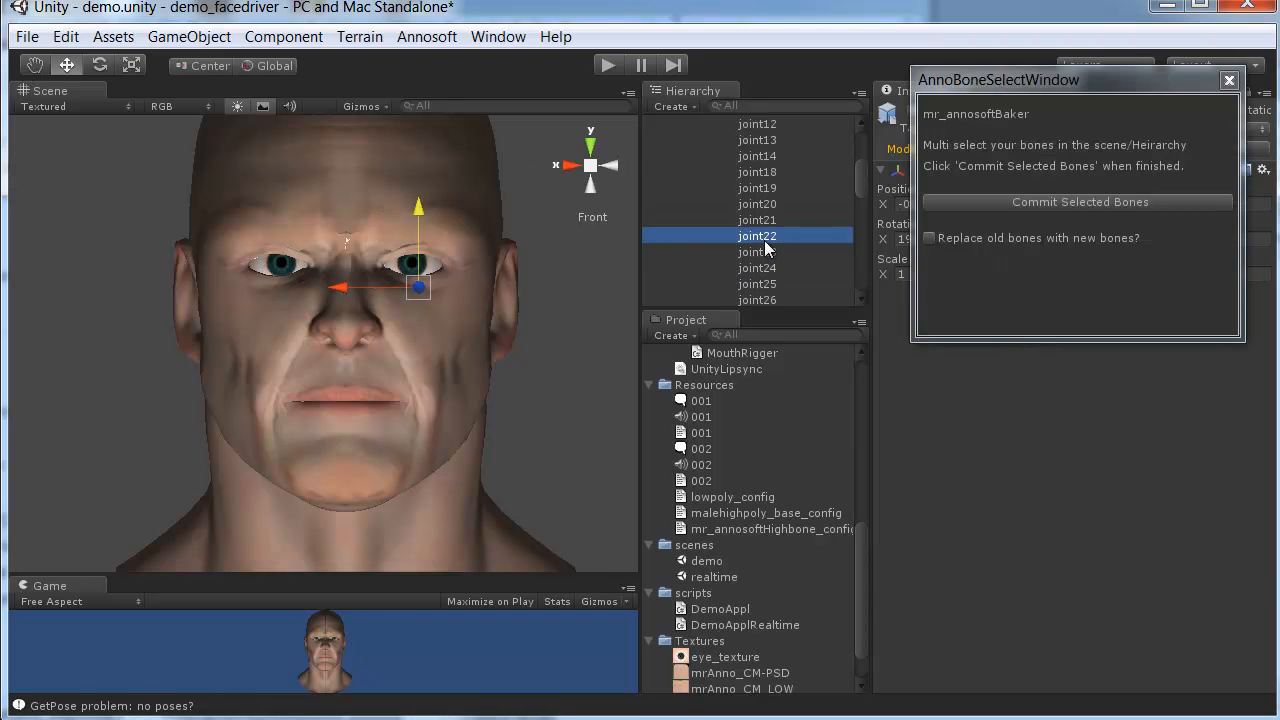
click(775, 252)
key(Down)
key(Down)
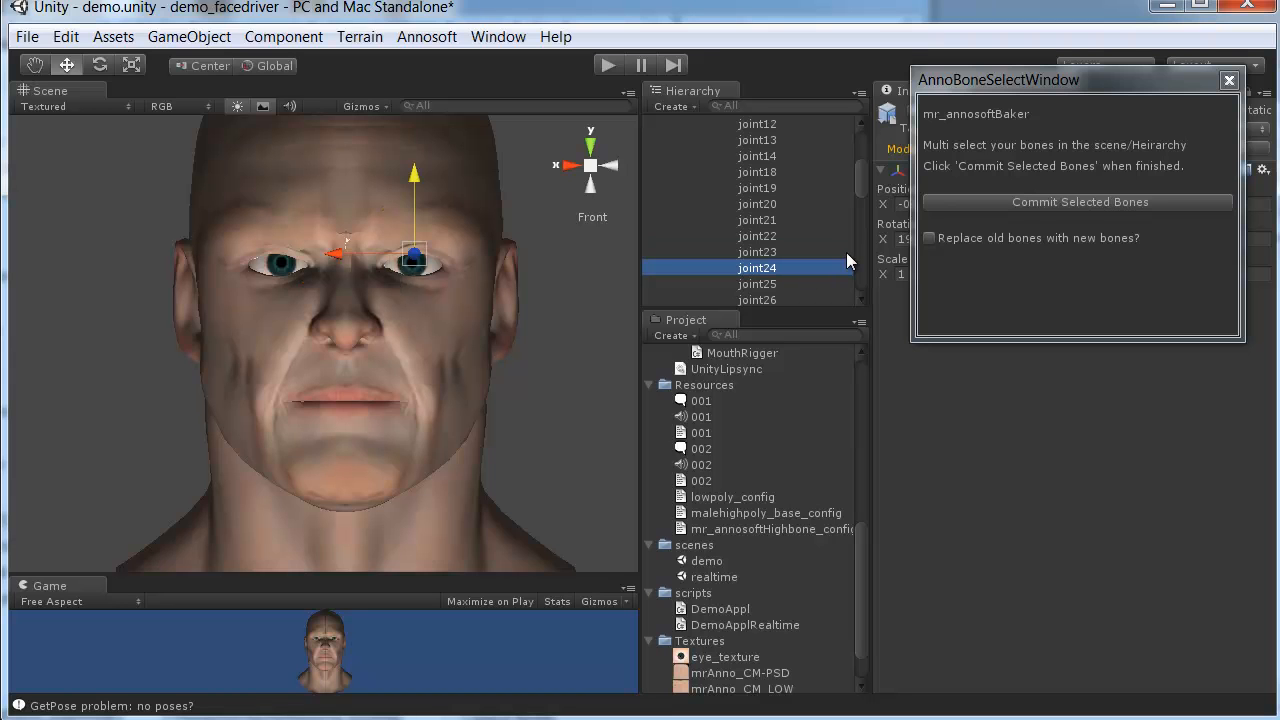
key(Up)
key(Up)
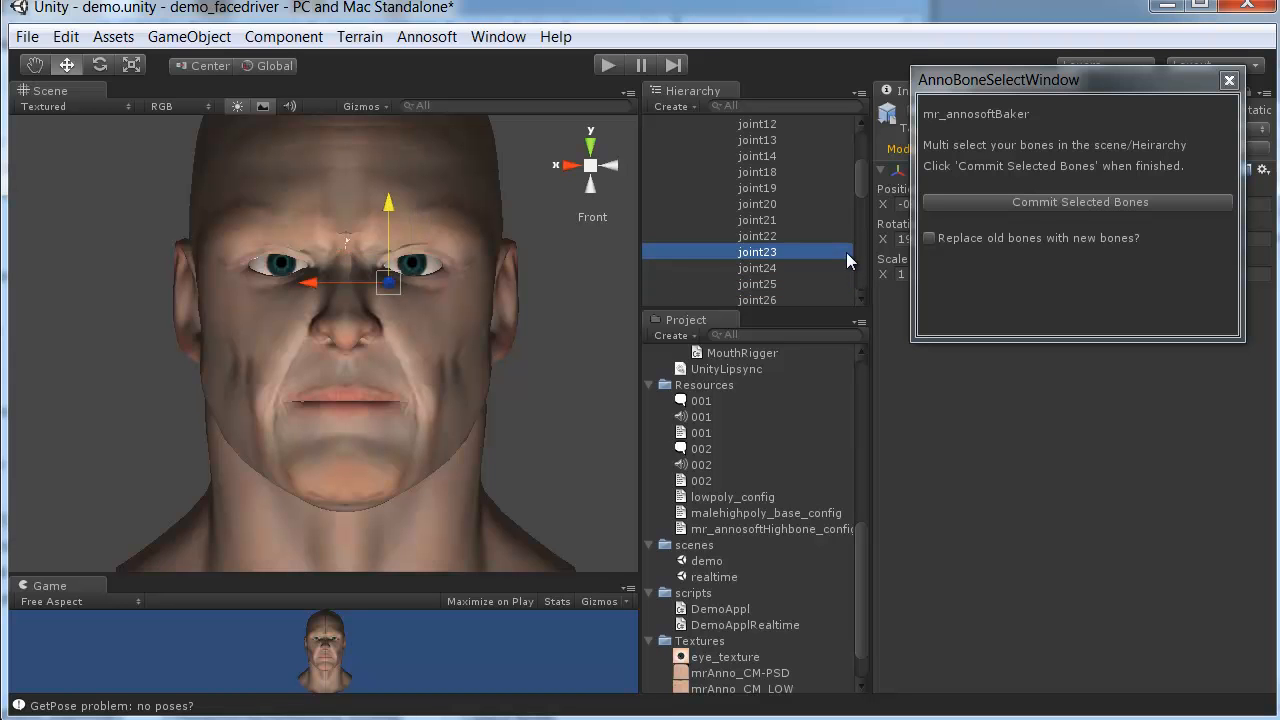
key(Up)
key(Up)
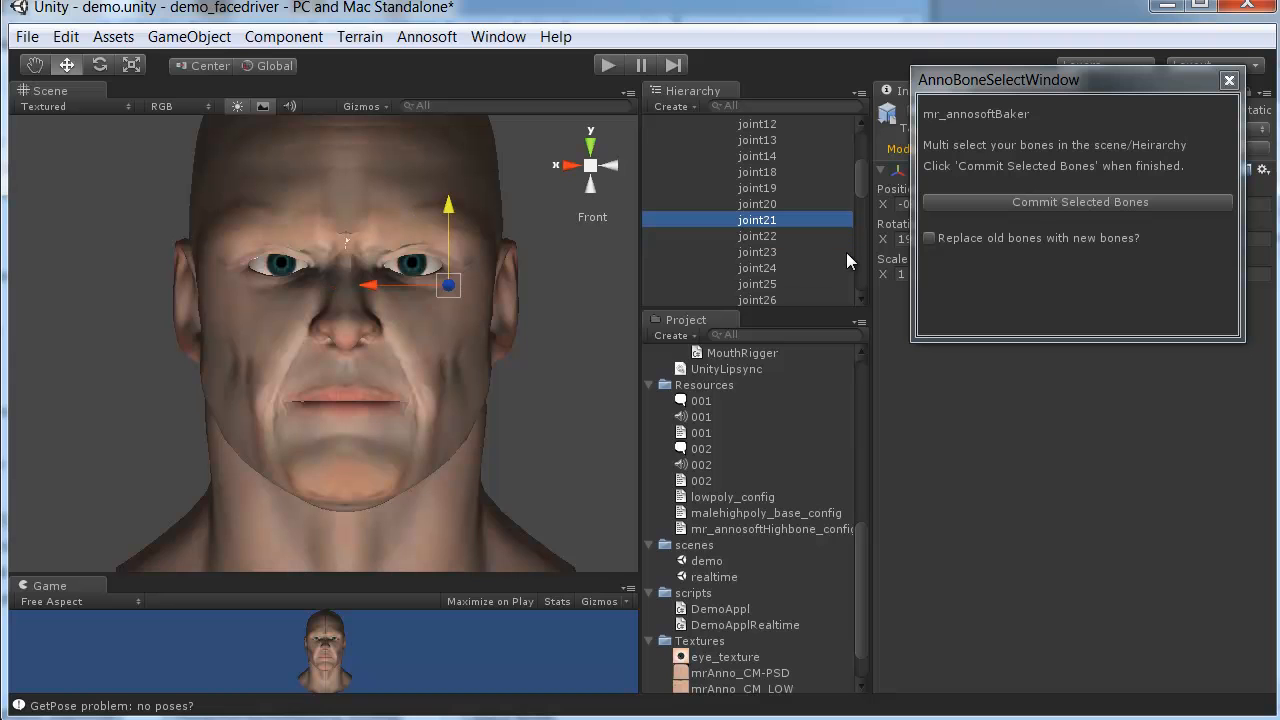
key(Down)
key(Down)
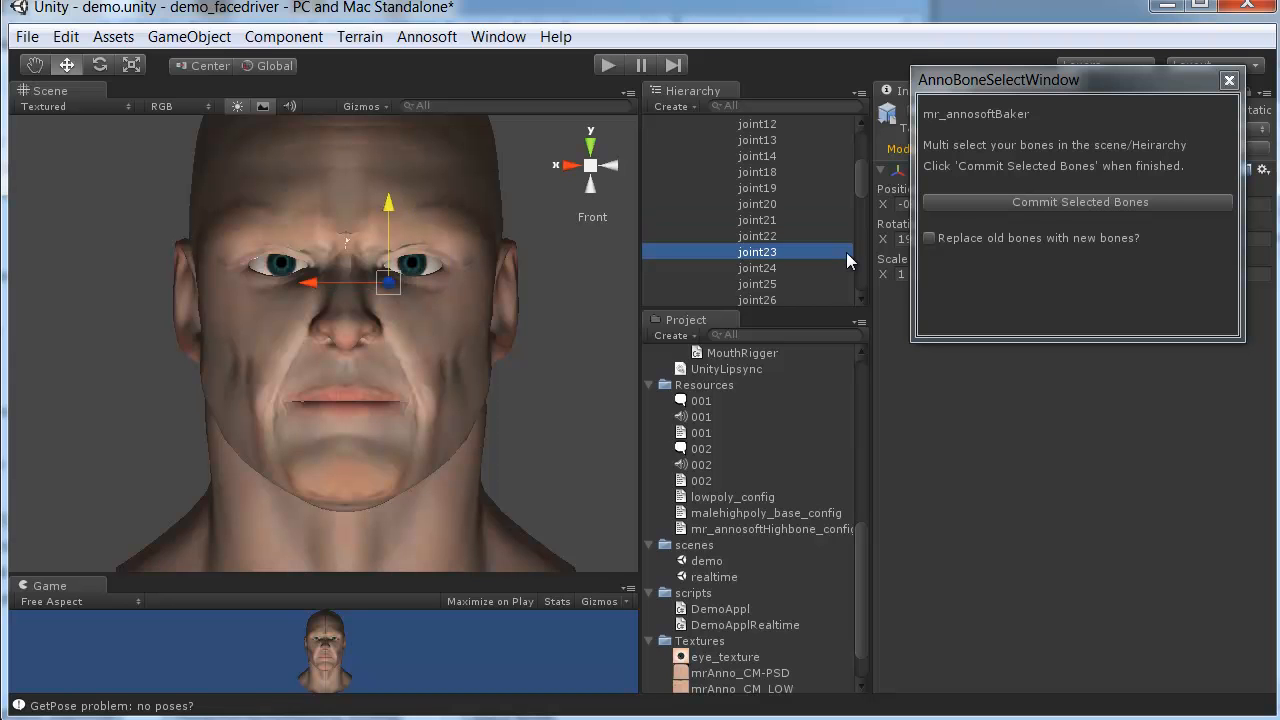
Commit joint24, joint25 and joint26 one after another as bones of the blink rigger
key(Down)
click(982, 203)
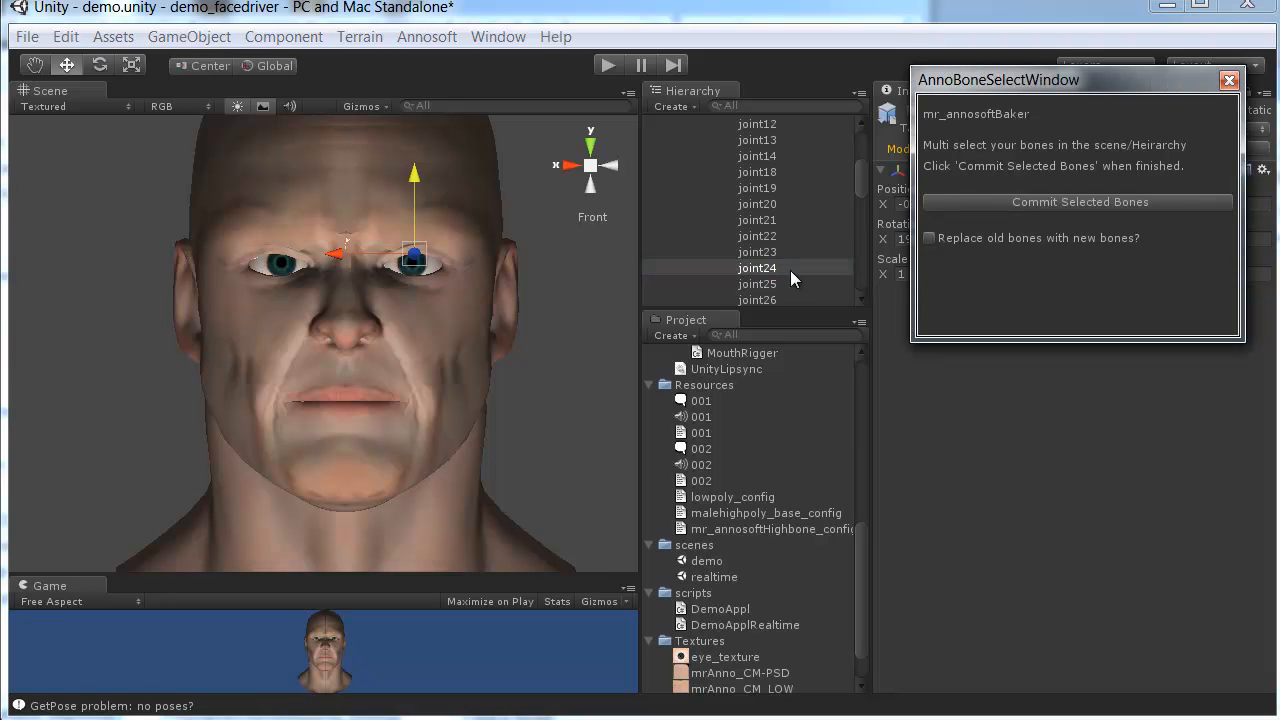
click(782, 270)
key(Down)
click(990, 200)
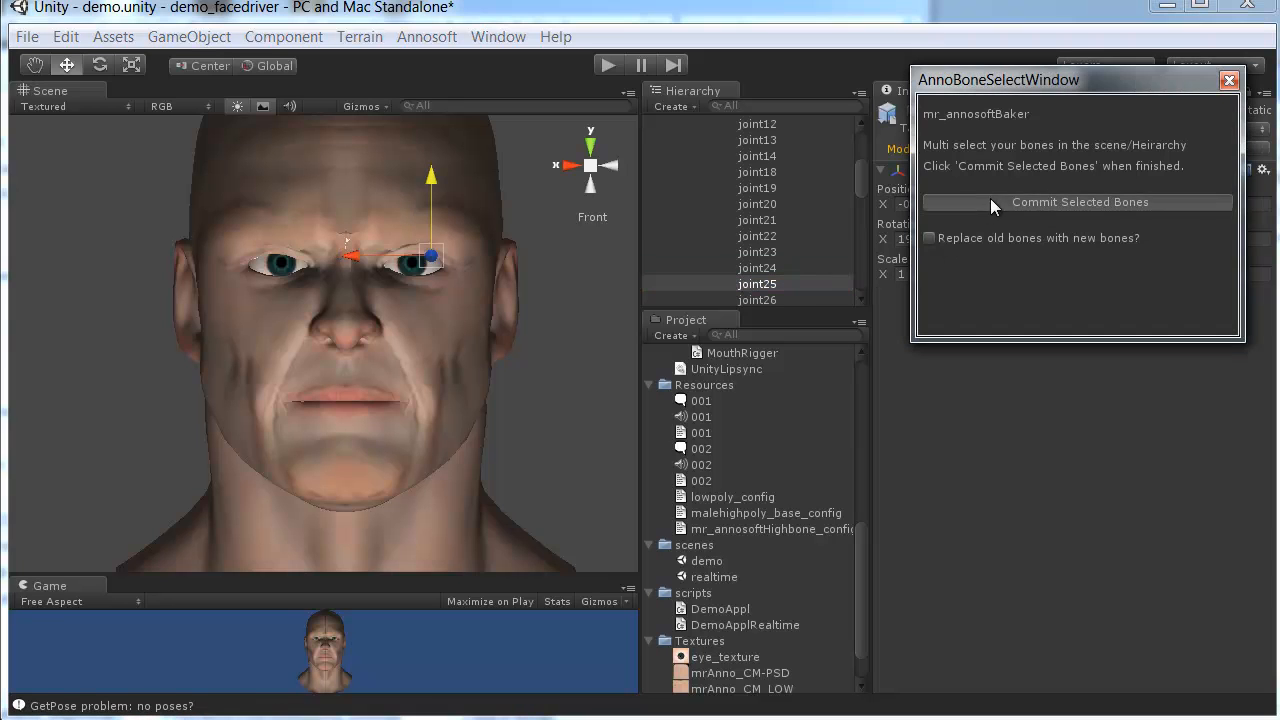
click(776, 295)
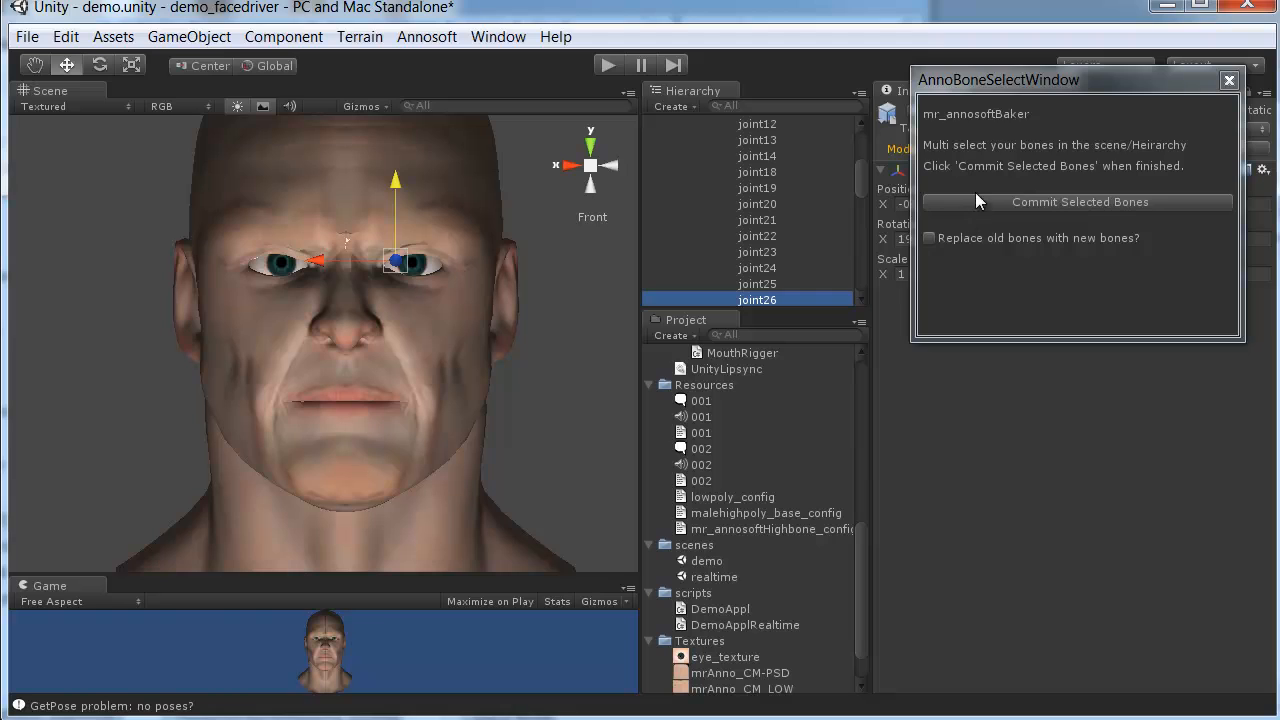
click(975, 200)
Select joint24 to joint26 and lower the upper eyelid, bringing joint24 to a Y position of about -0.024
shift+click(800, 273)
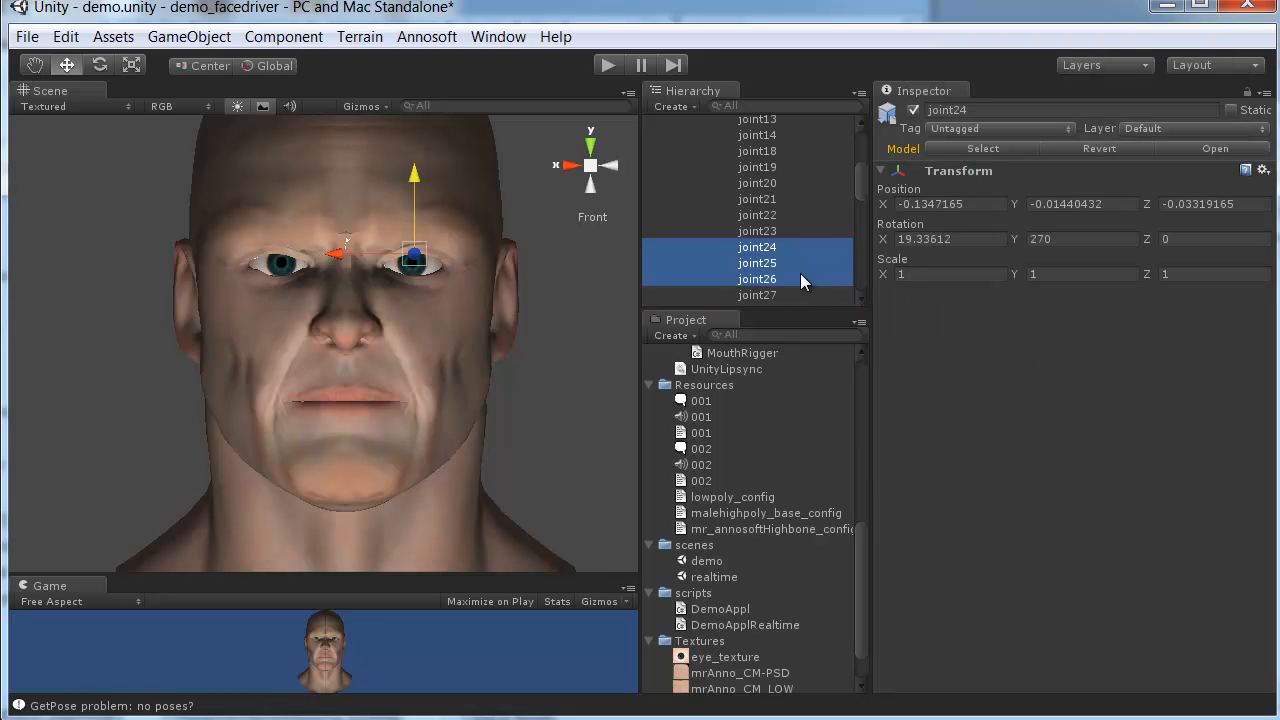
drag(414, 171, 407, 197)
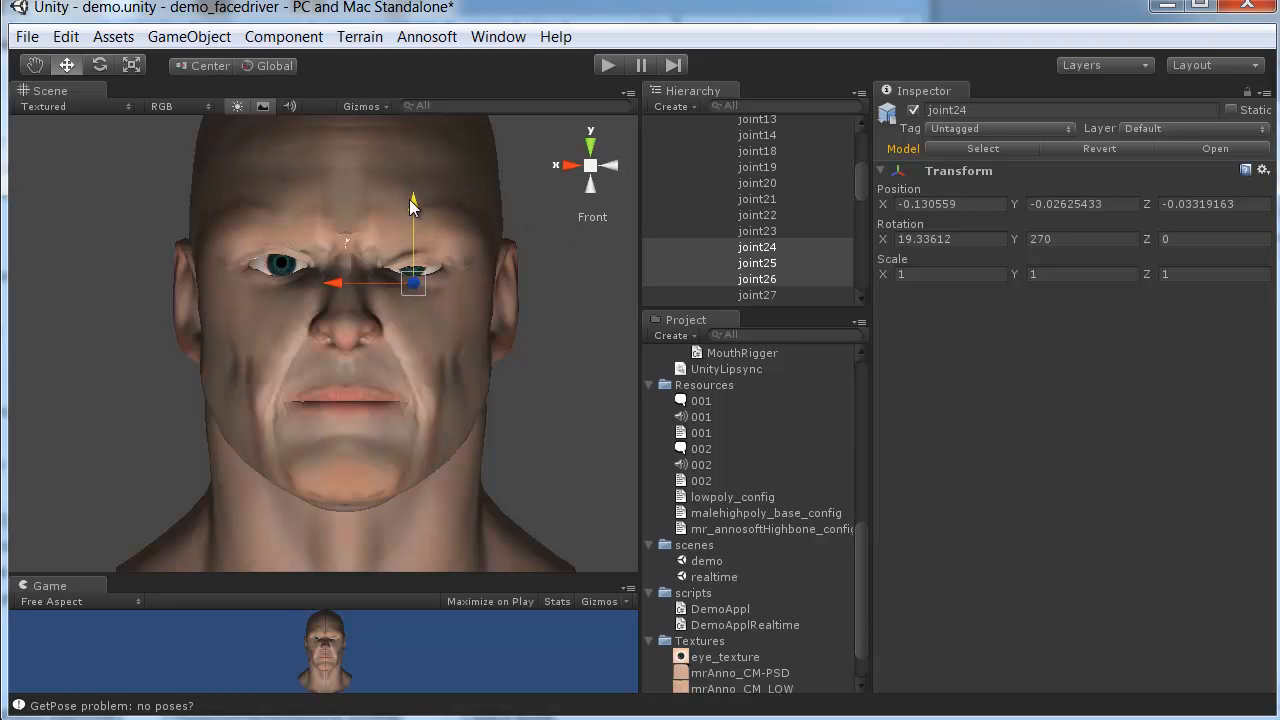
drag(409, 199, 409, 194)
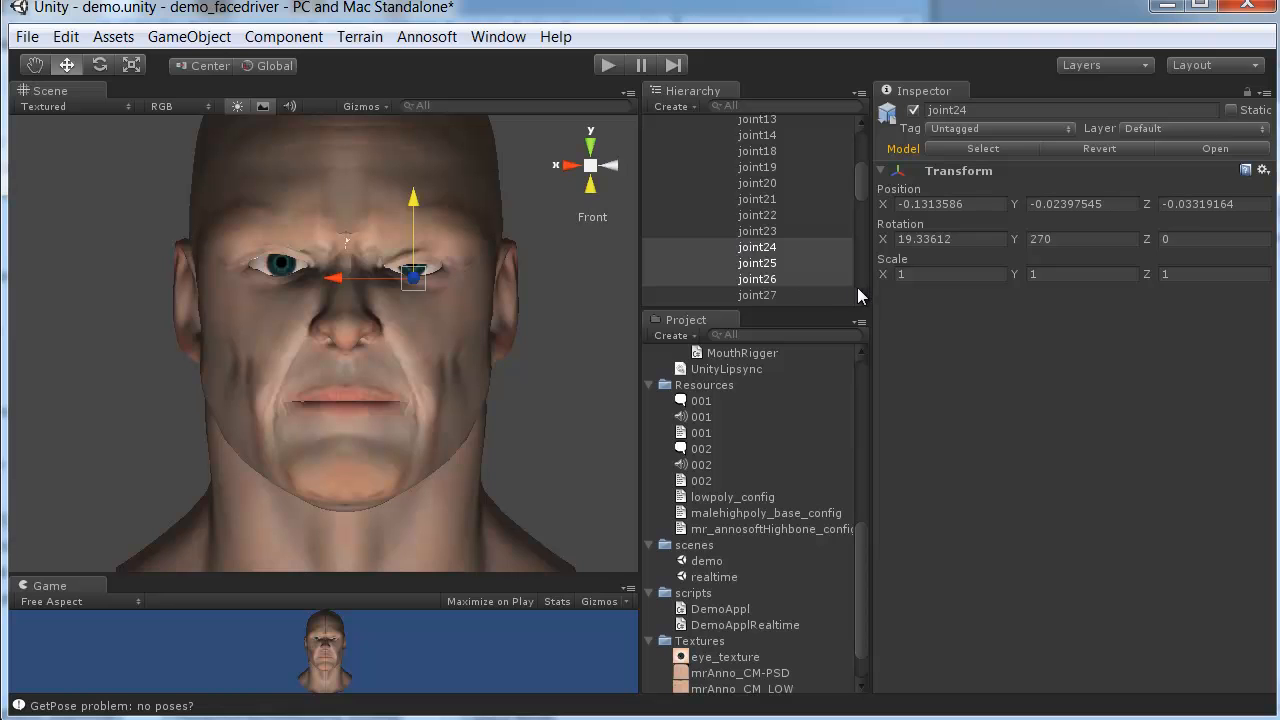
Select joint27 to joint29 and raise the lower eyelid, bringing joint27 to a Y position of about -0.014
scroll(858, 296, down, 3)
drag(865, 192, 860, 185)
click(762, 249)
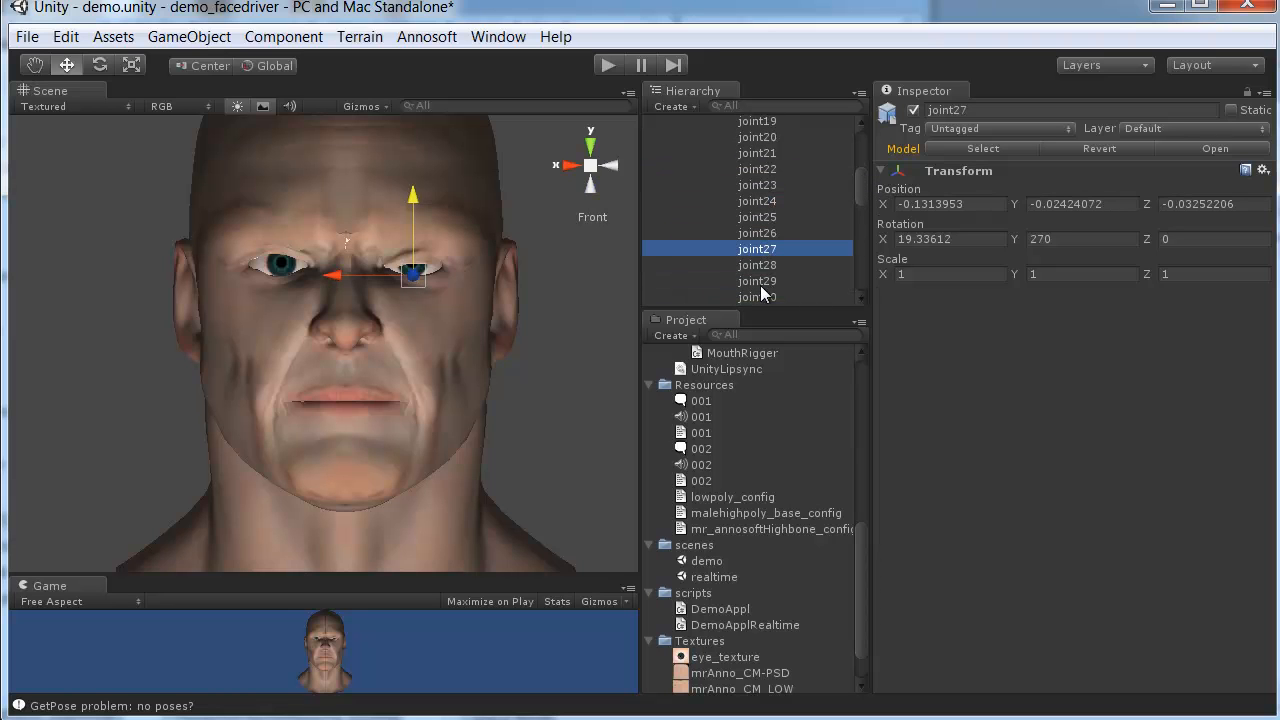
click(761, 284)
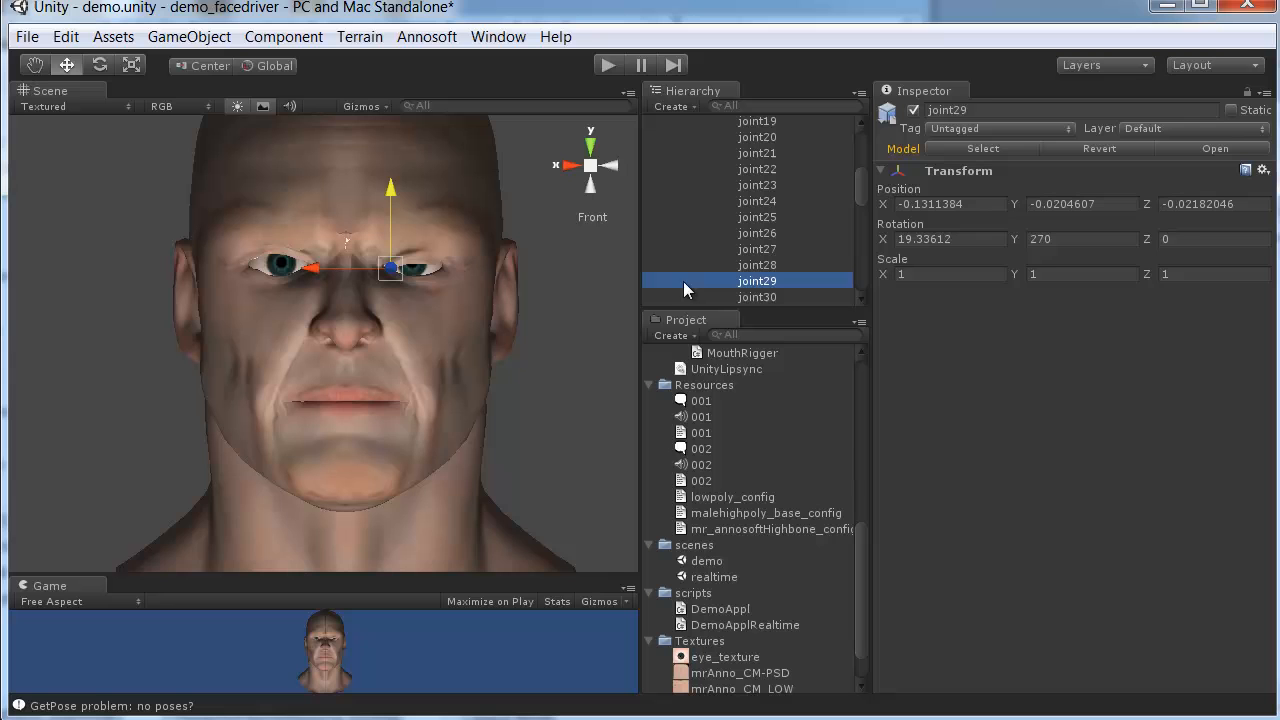
click(775, 255)
shift+click(775, 279)
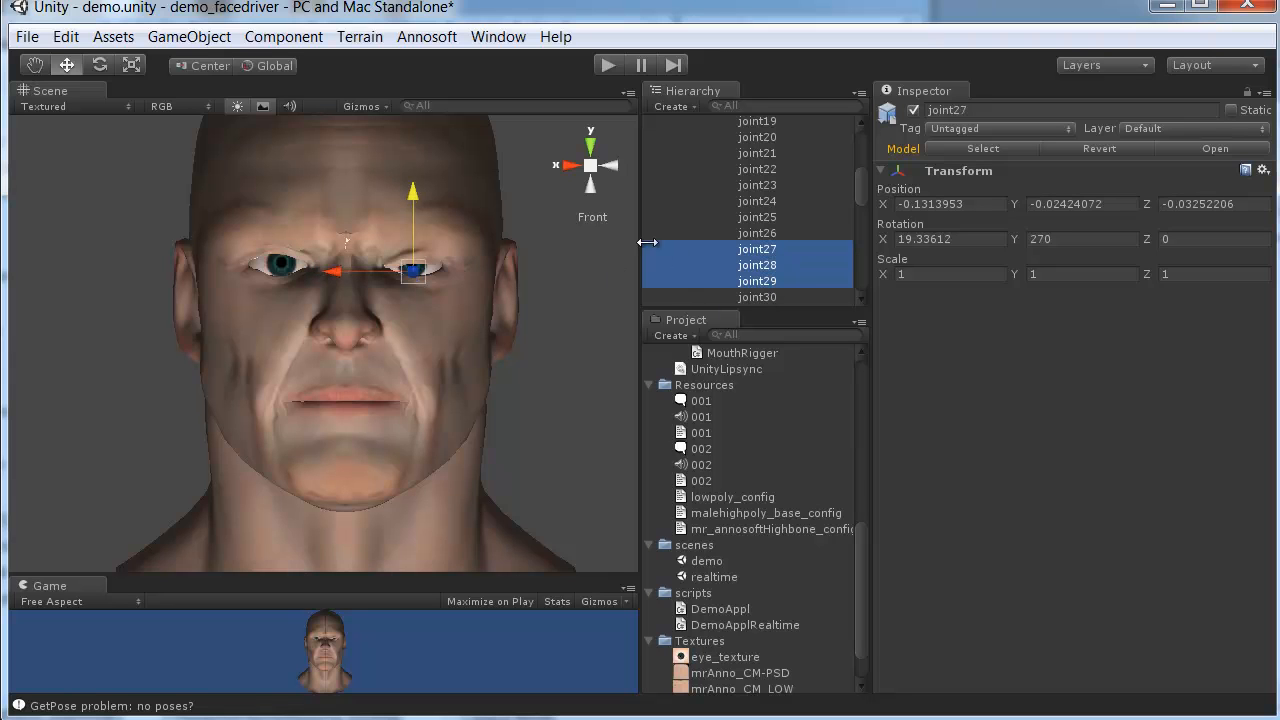
mouse_move(412, 193)
mouse_down()
mouse_move(410, 163)
mouse_move(411, 177)
mouse_up()
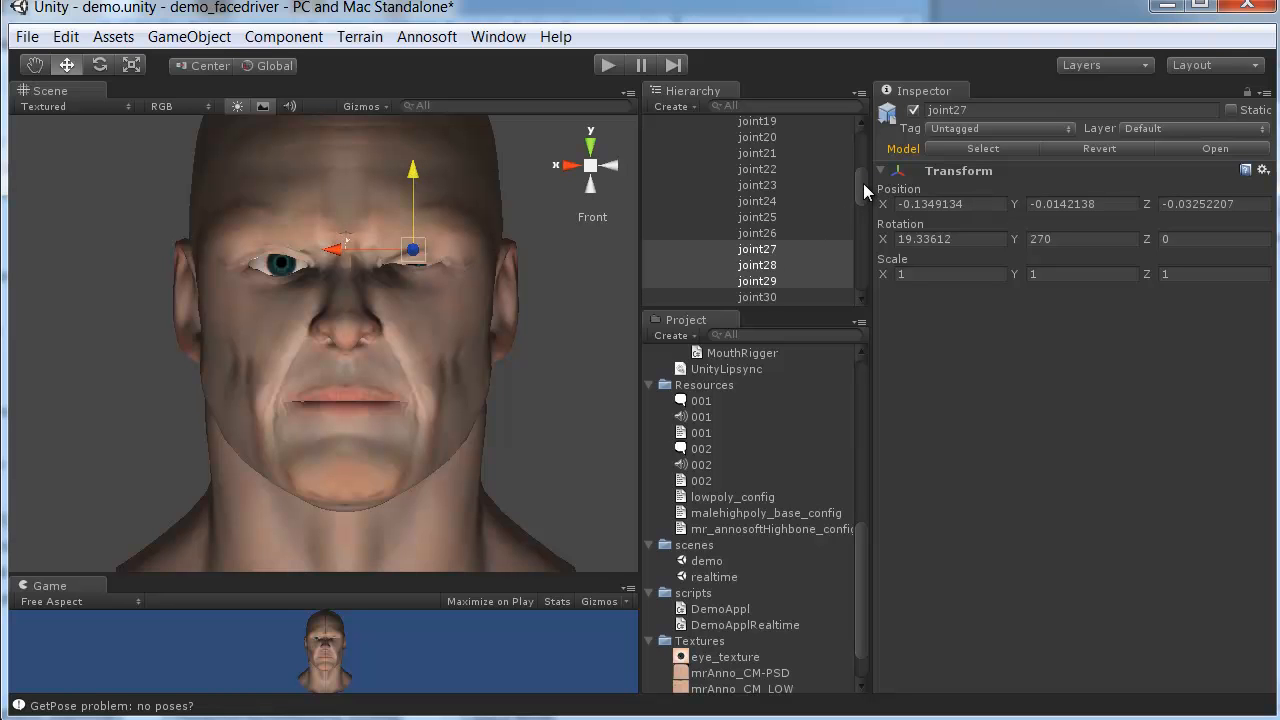
Select joint55 to joint57 and move them down slightly to lower the other eye's upper eyelid
scroll(863, 183, down, 10)
click(790, 259)
shift+click(776, 292)
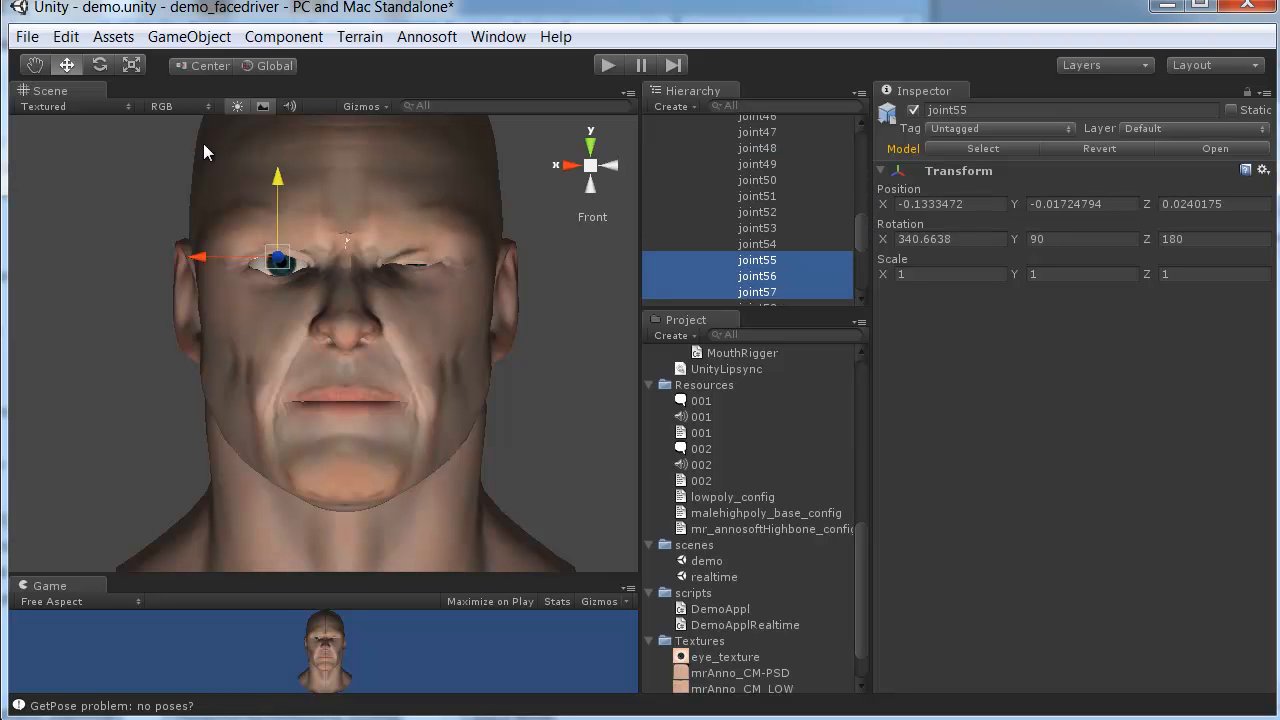
drag(281, 177, 280, 190)
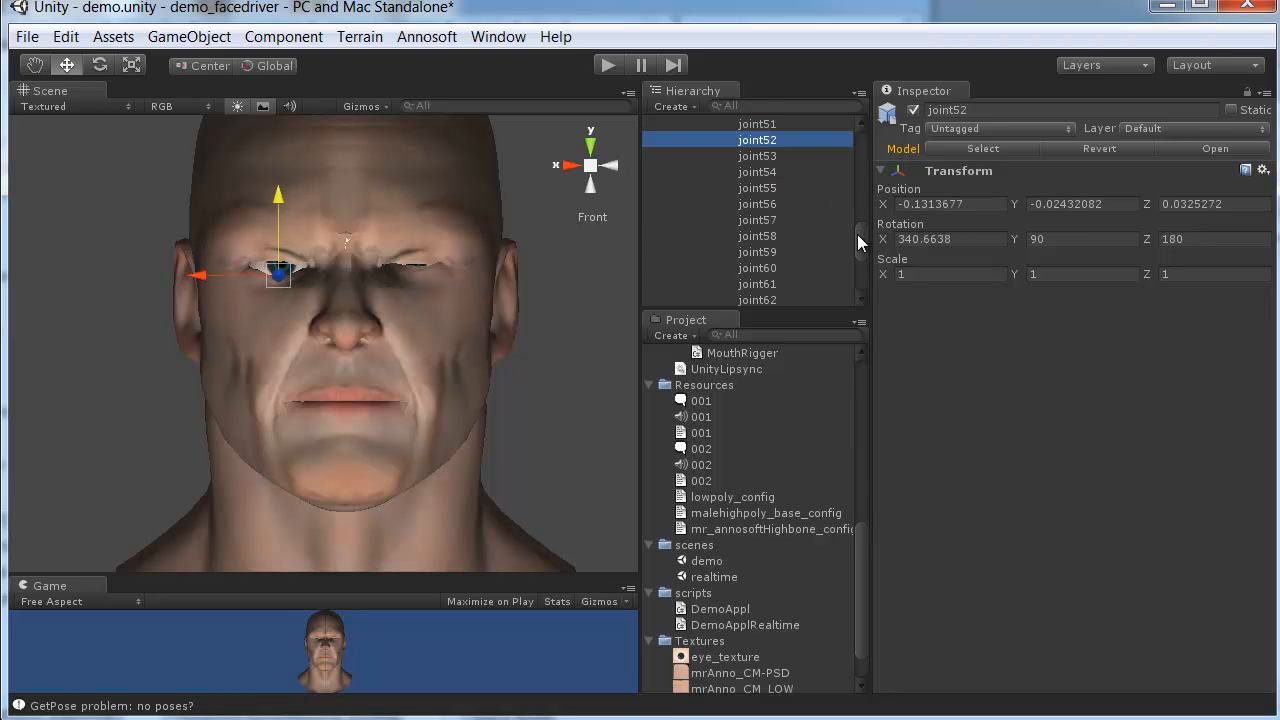
Select joint52 and joint53, raise them to close the other eye's lower eyelid, and select joint51
drag(857, 234, 855, 218)
shift+click(780, 291)
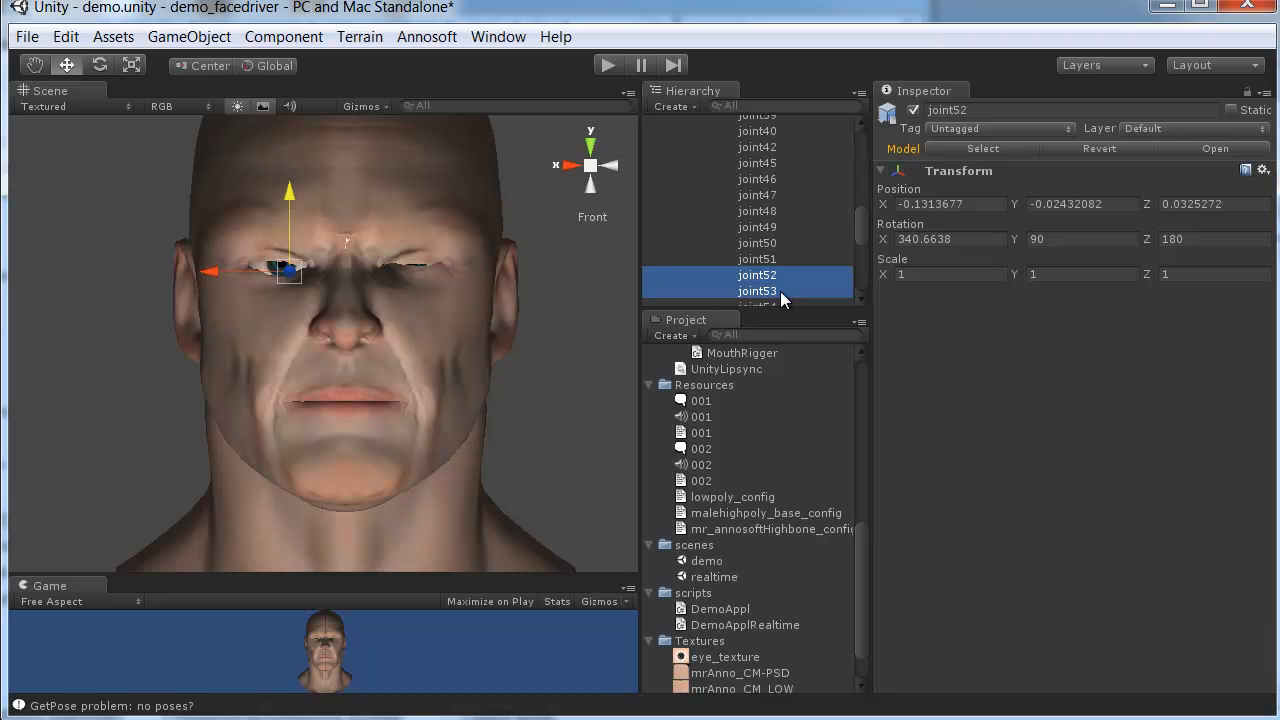
drag(289, 198, 256, 172)
click(789, 257)
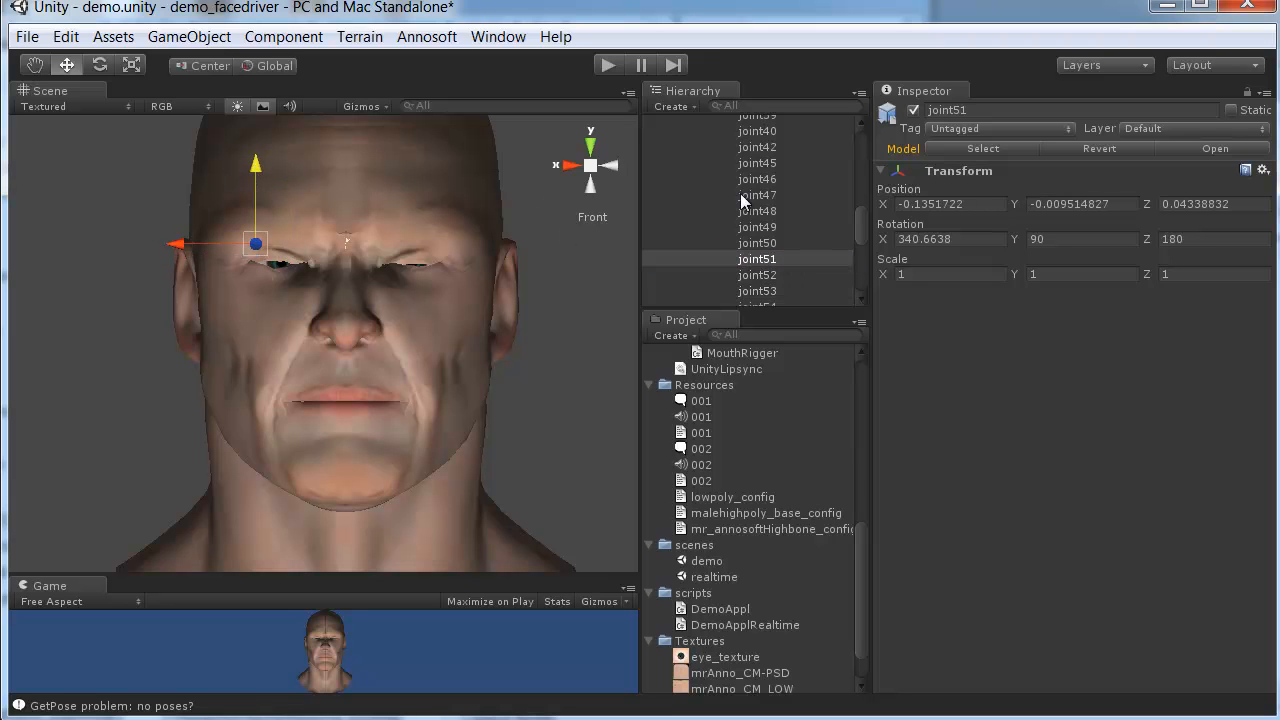
Select mr_annosoftBaker and store the current shut-eye shape as the closed pose of its BlinkPoser Bone Rigger
drag(858, 219, 837, 138)
click(751, 161)
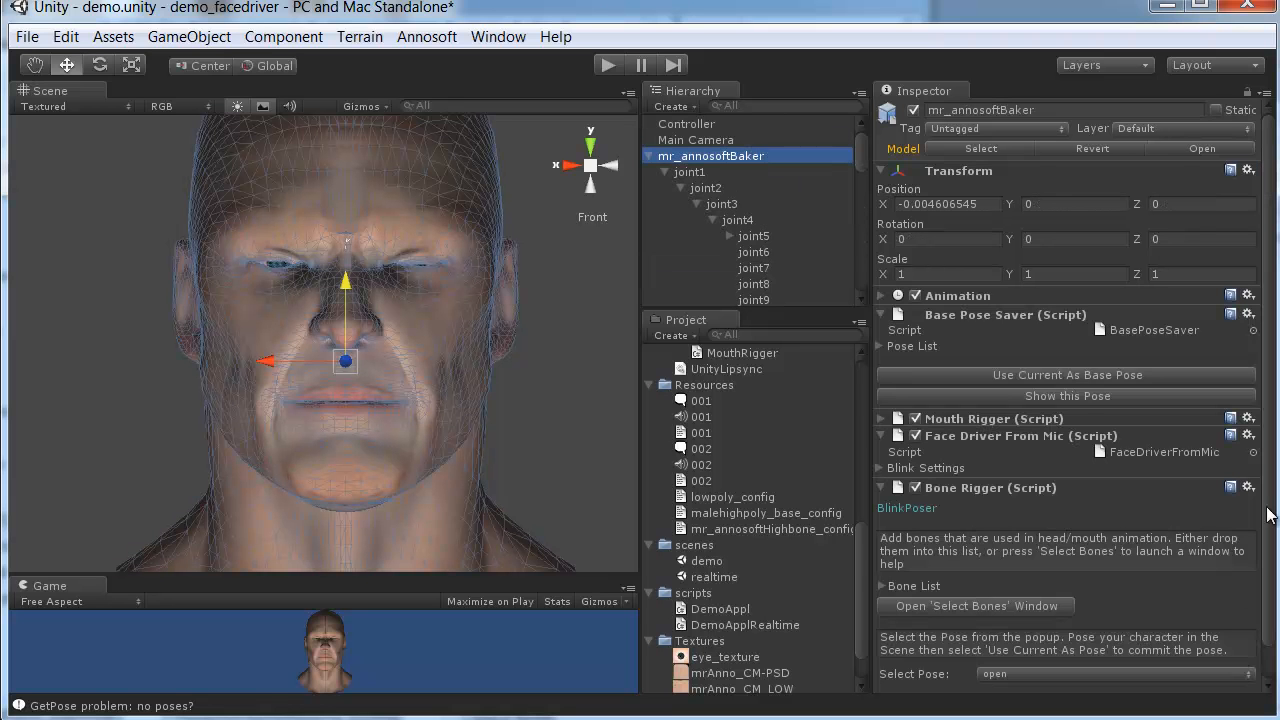
drag(1270, 429, 1269, 463)
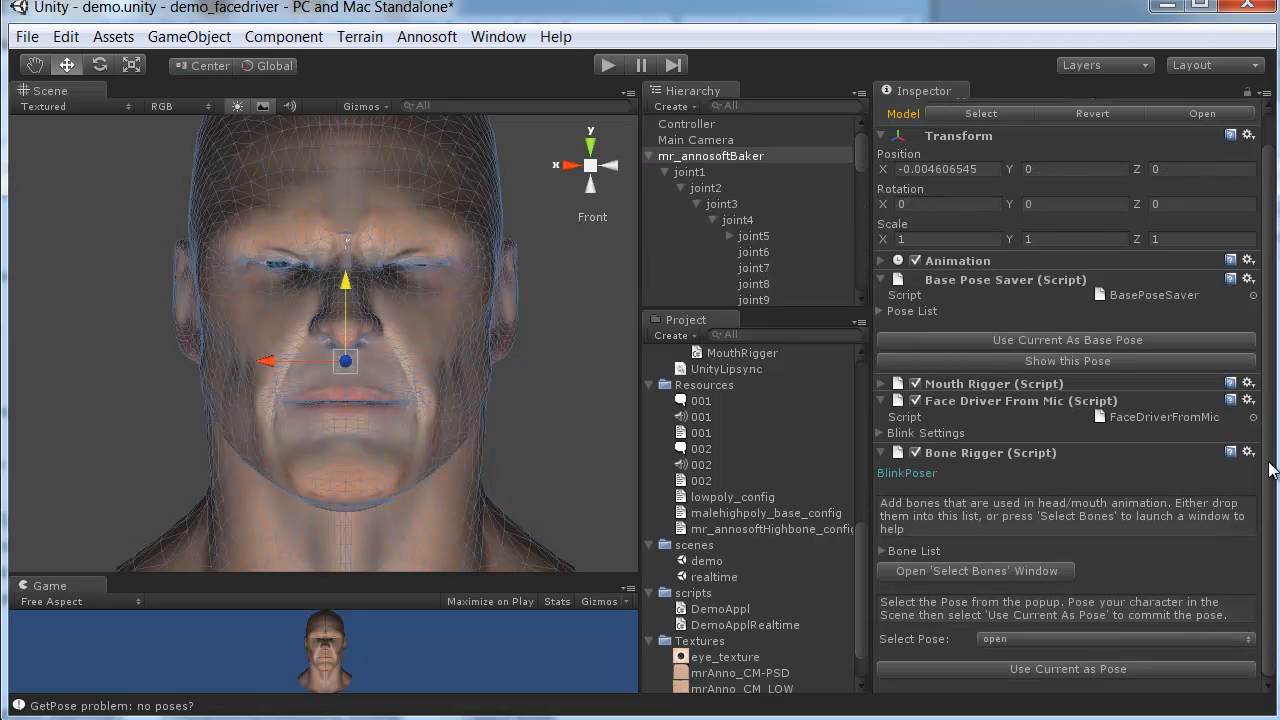
click(1150, 638)
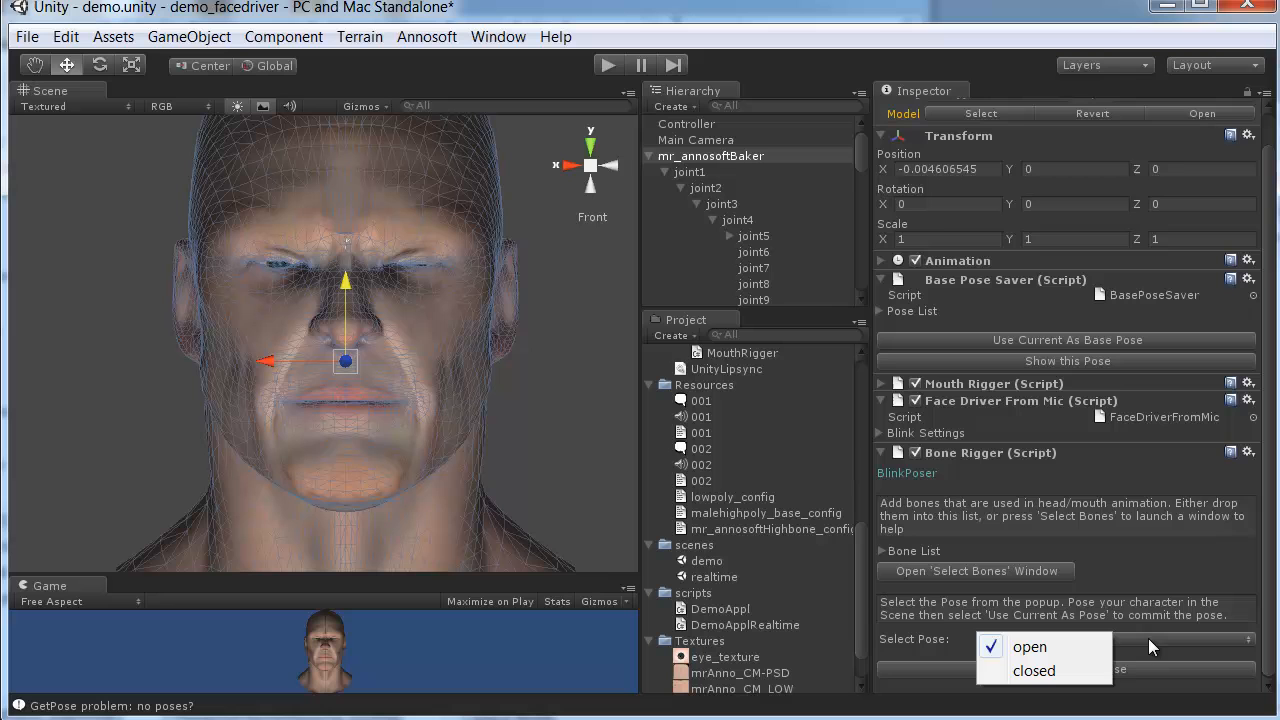
click(1034, 671)
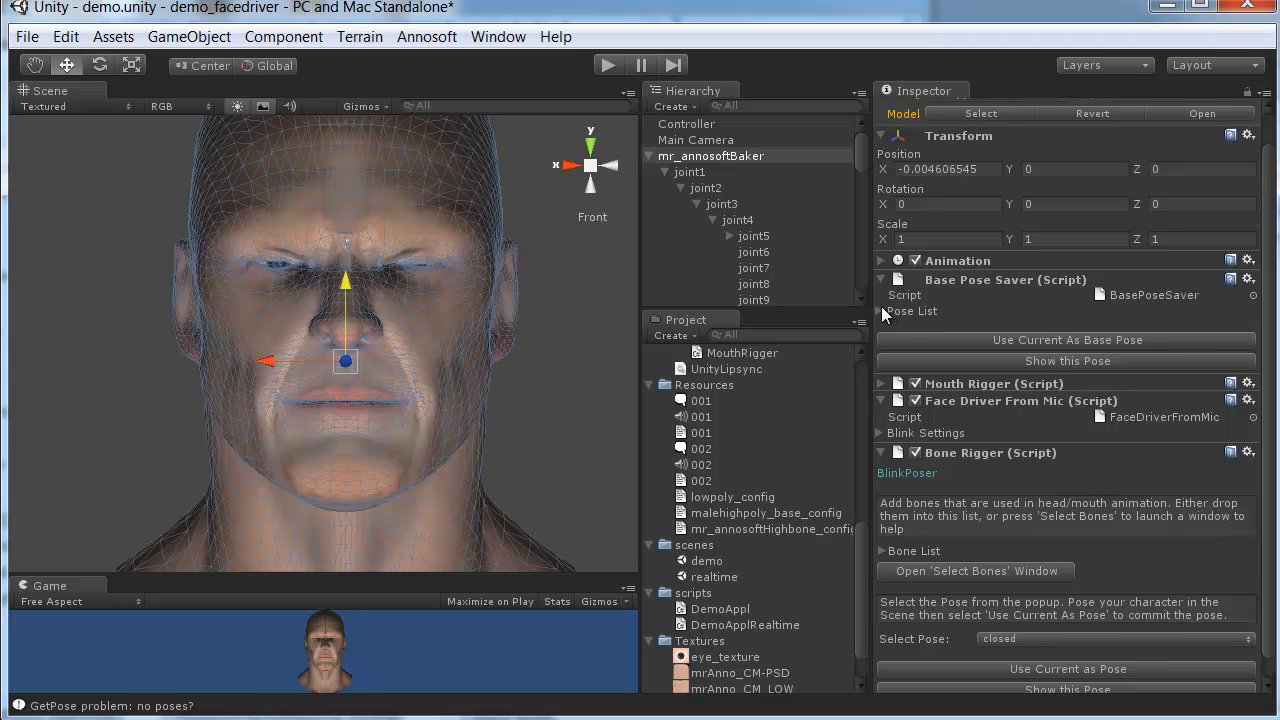
Return the character to its base pose and store that as the Bone Rigger's open pose
click(948, 361)
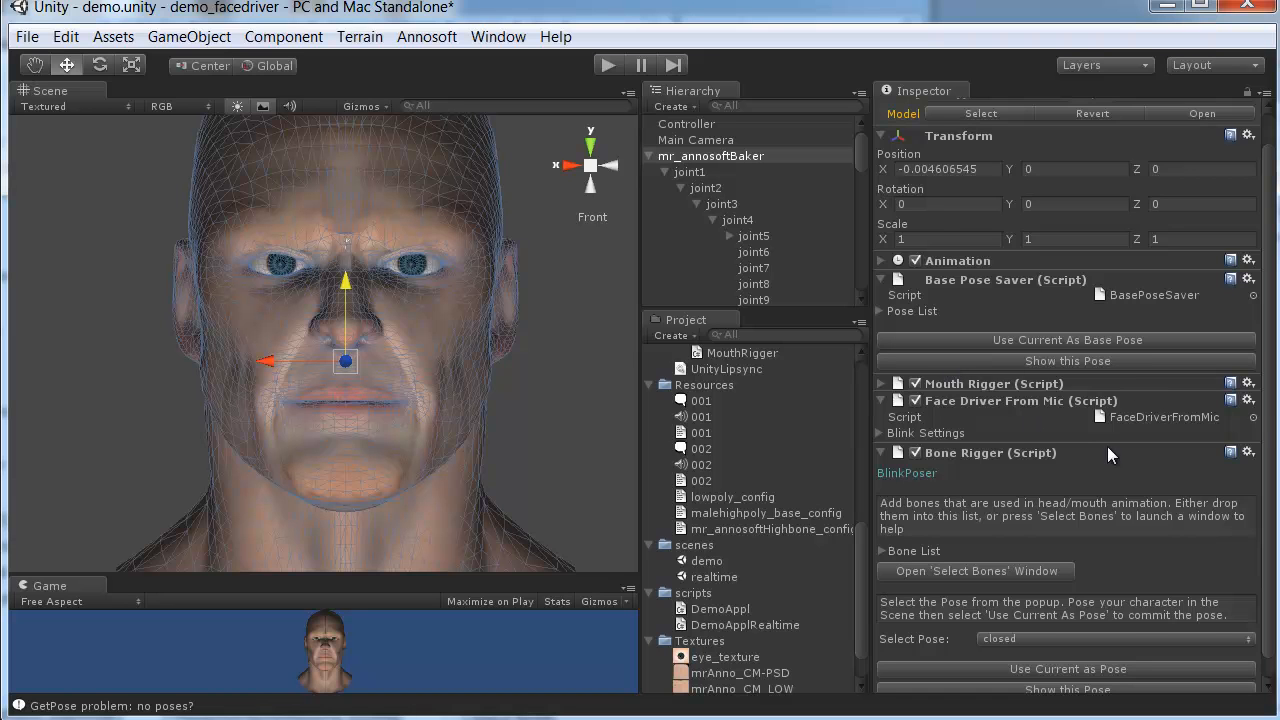
scroll(1161, 565, down, 1)
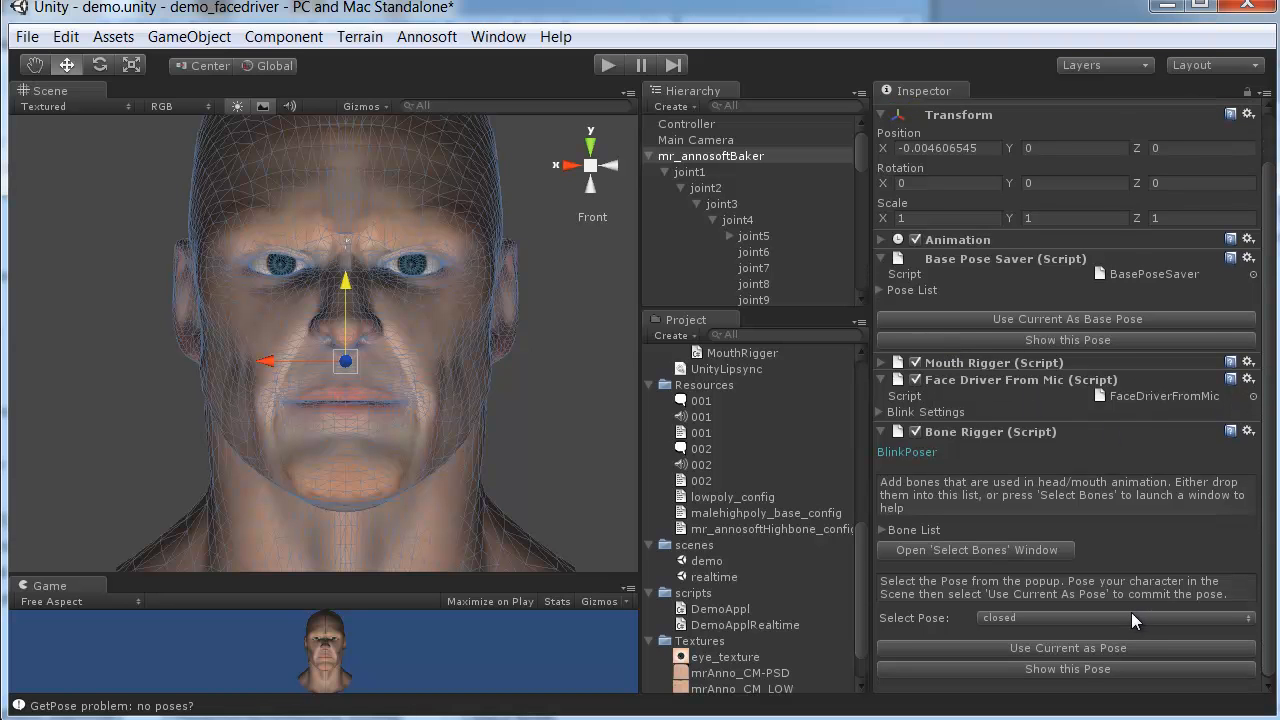
click(1131, 617)
click(1066, 624)
click(1055, 668)
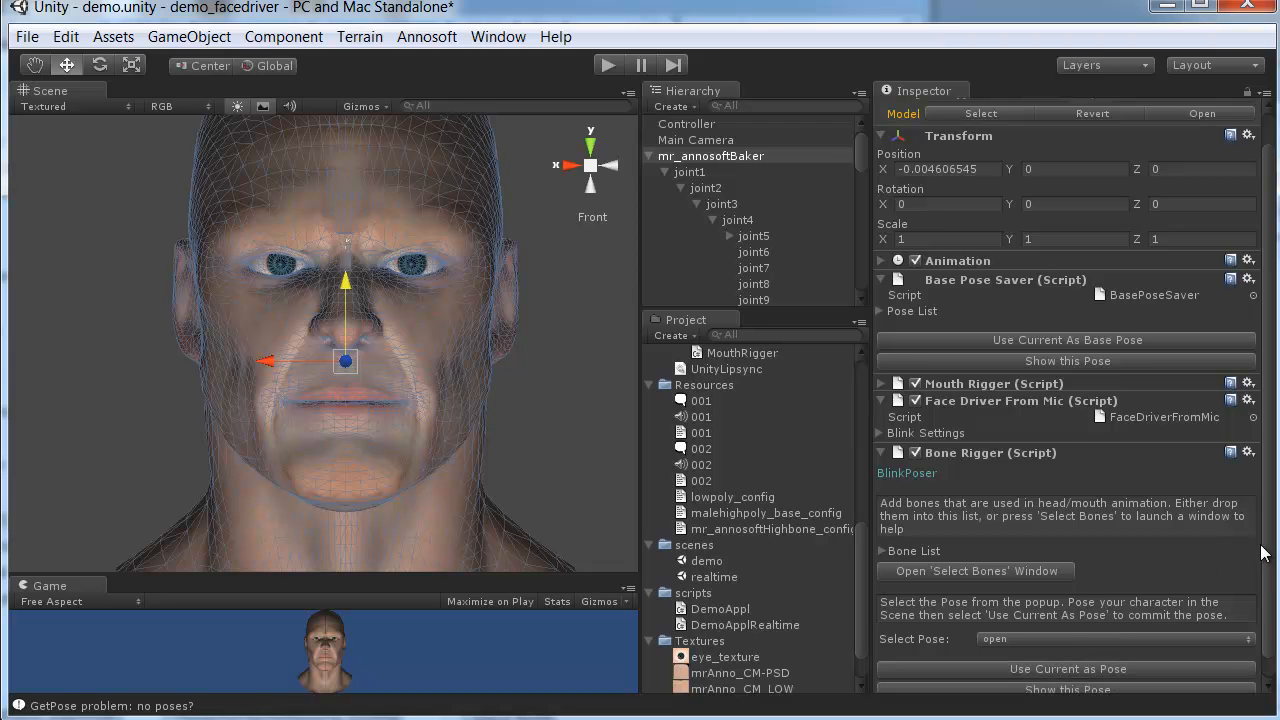
Show the closed blink pose, enlarge the Game view, and return the character to the open pose
scroll(1266, 555, down, 1)
click(1103, 619)
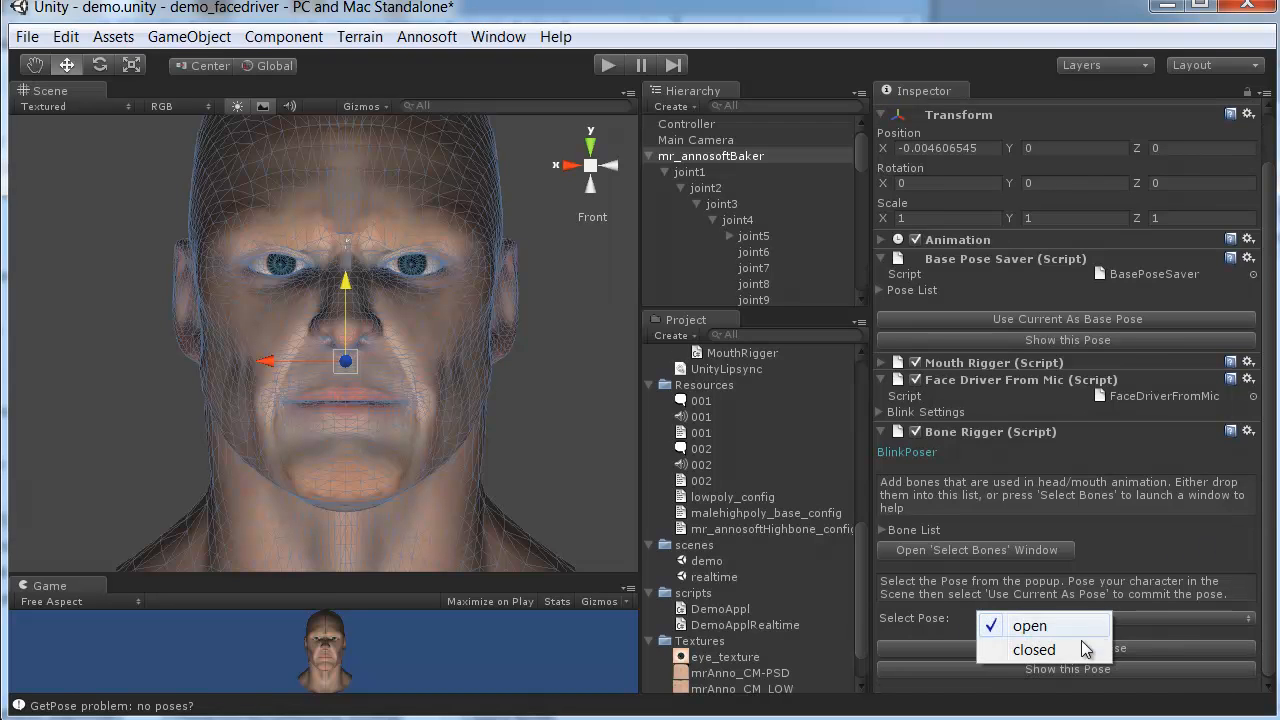
click(1075, 650)
click(1075, 677)
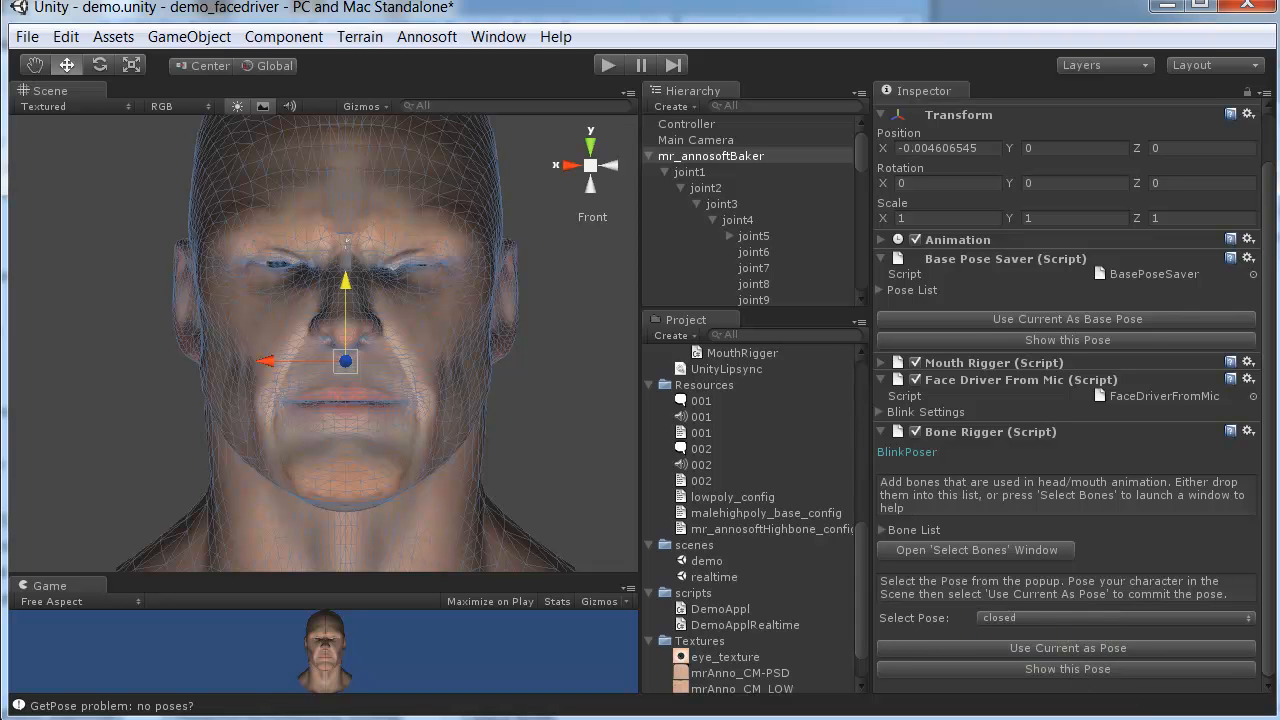
drag(409, 571, 416, 288)
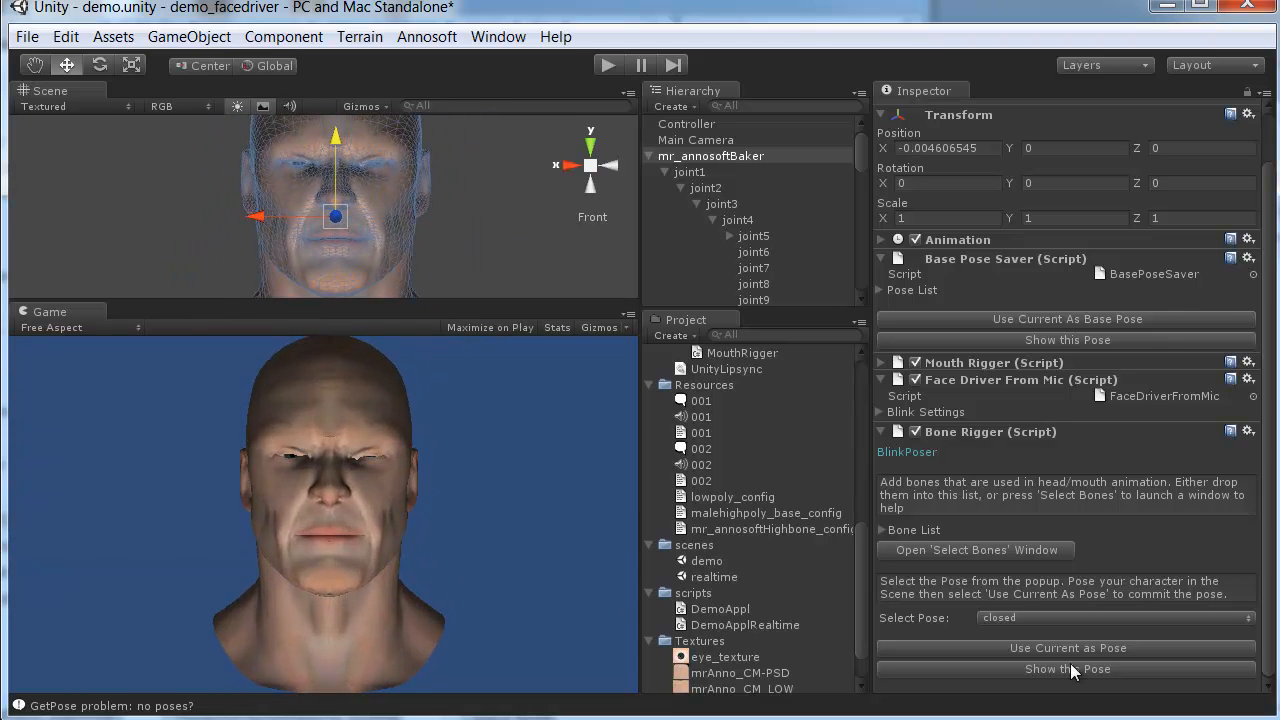
click(1054, 610)
click(1046, 627)
click(1047, 664)
Run the scene and play Lipsync 001 to check the blinking during speech, ending with play mode stopped
click(607, 65)
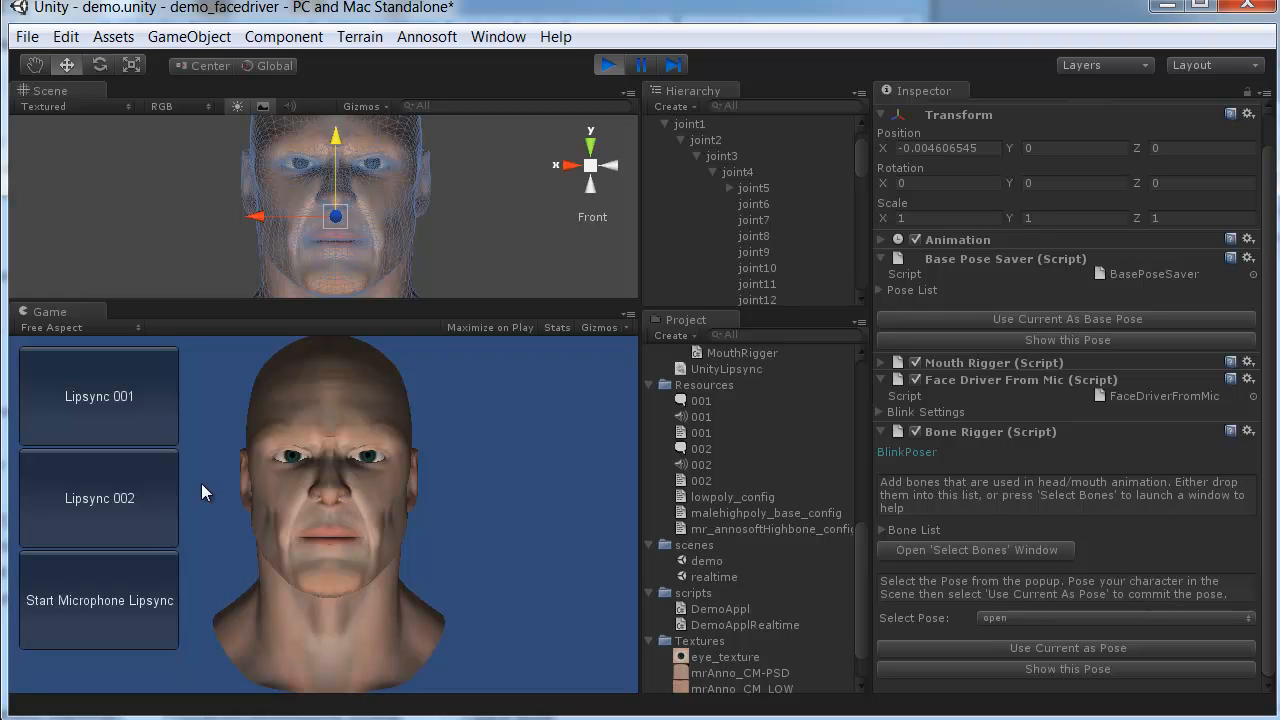
click(141, 416)
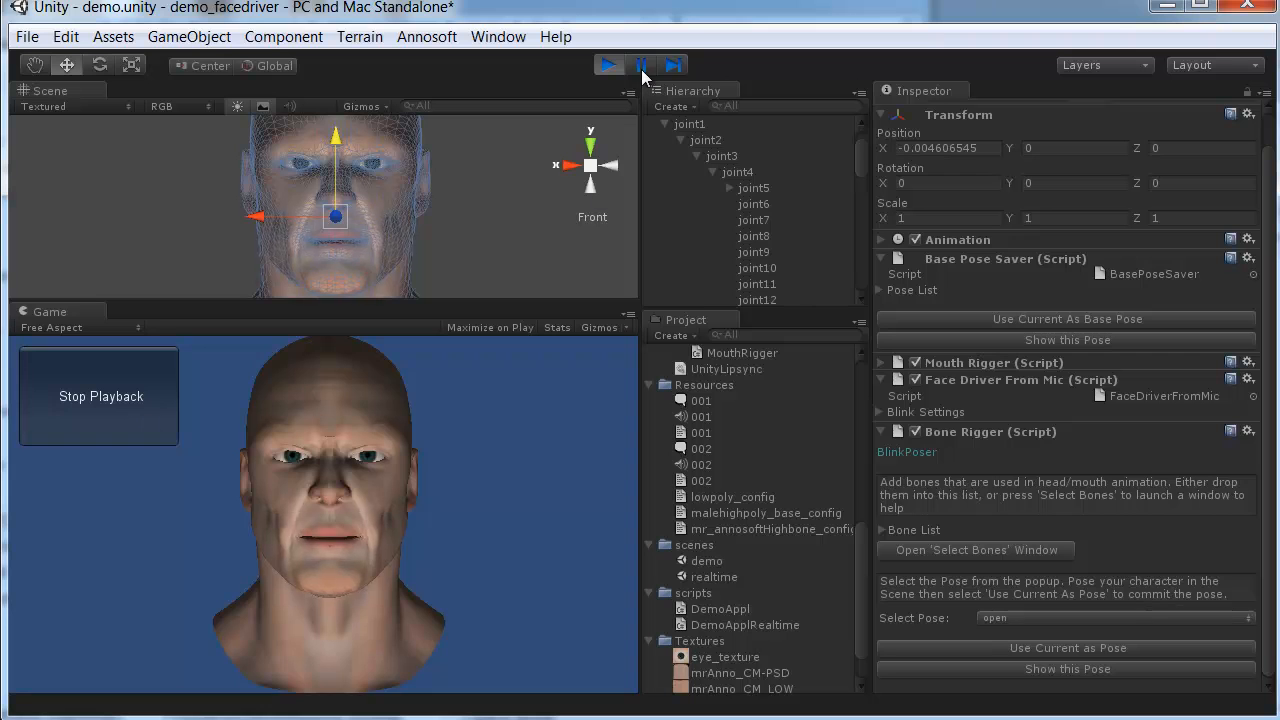
click(599, 66)
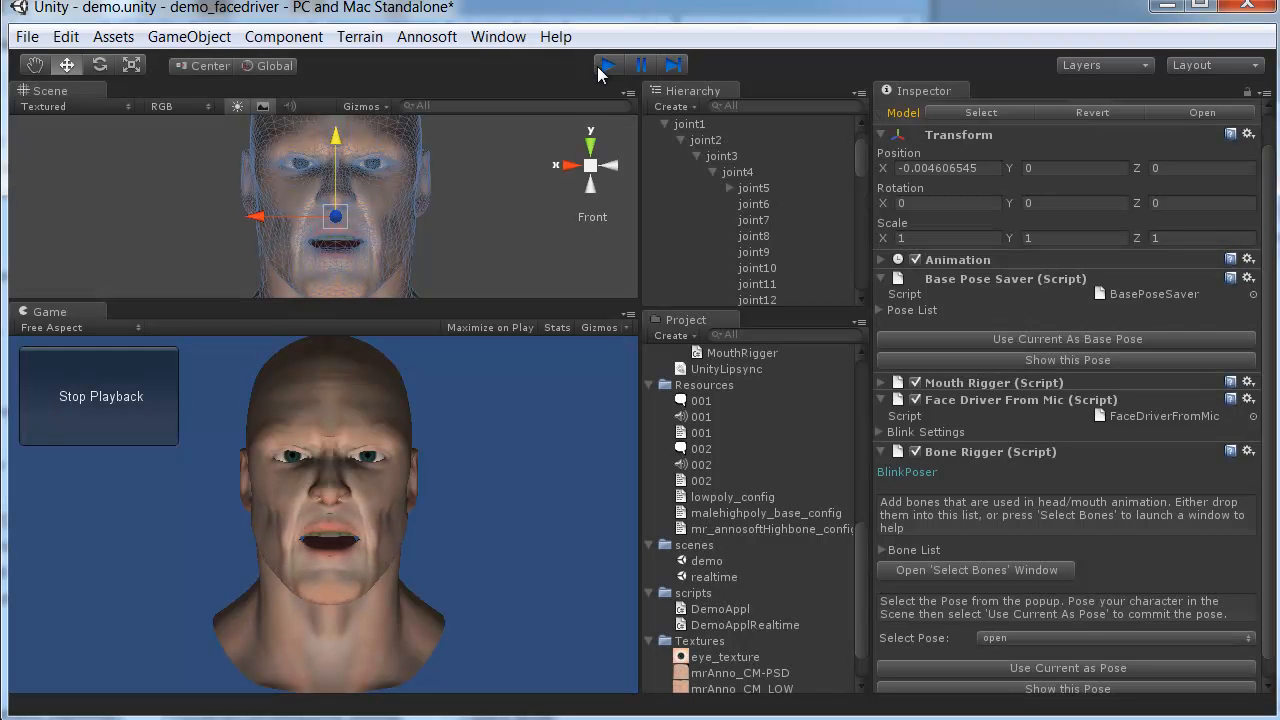
Collapse the blink Bone Rigger component and view which Annosoft bone riggers can be added to mr_annosoftBaker
click(883, 452)
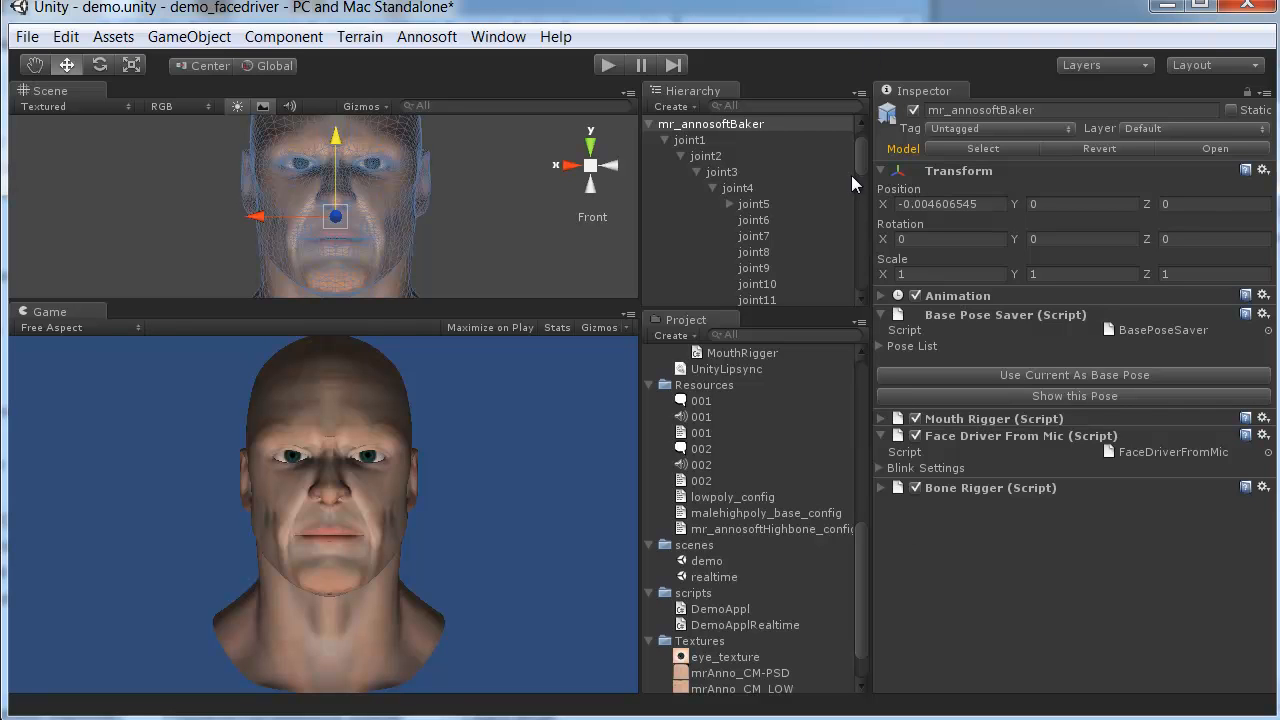
drag(863, 148, 863, 145)
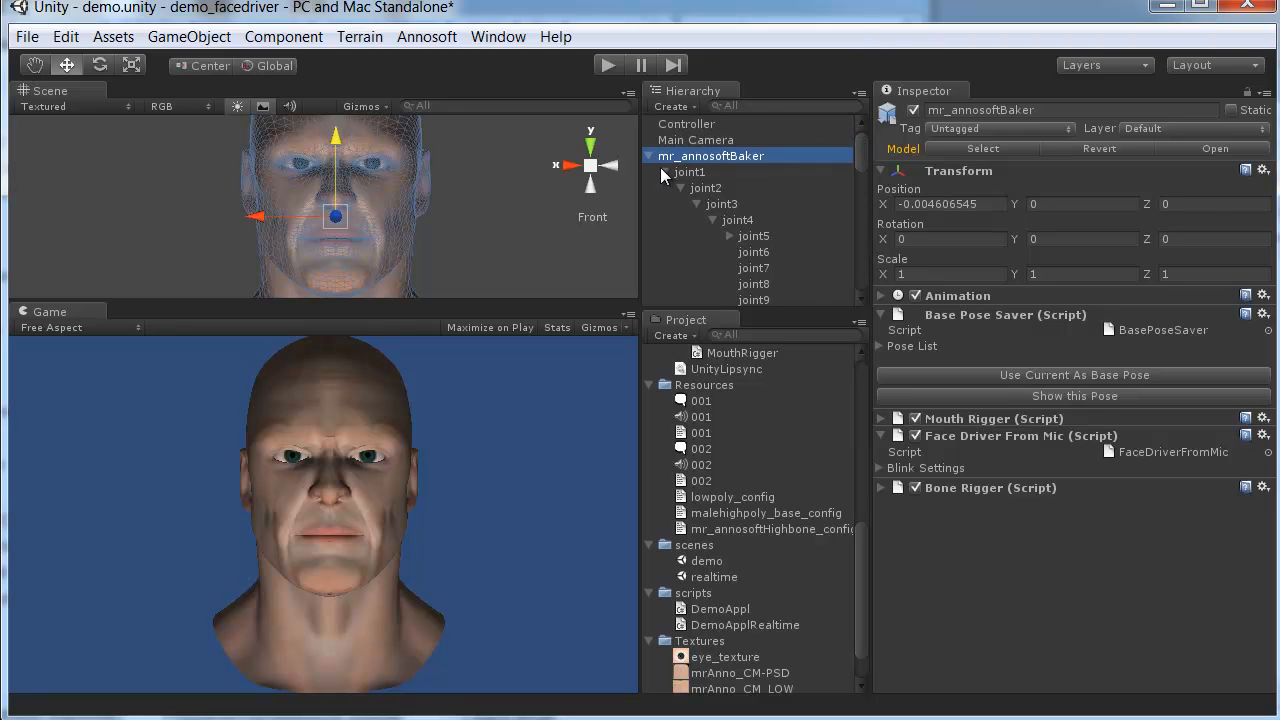
click(443, 40)
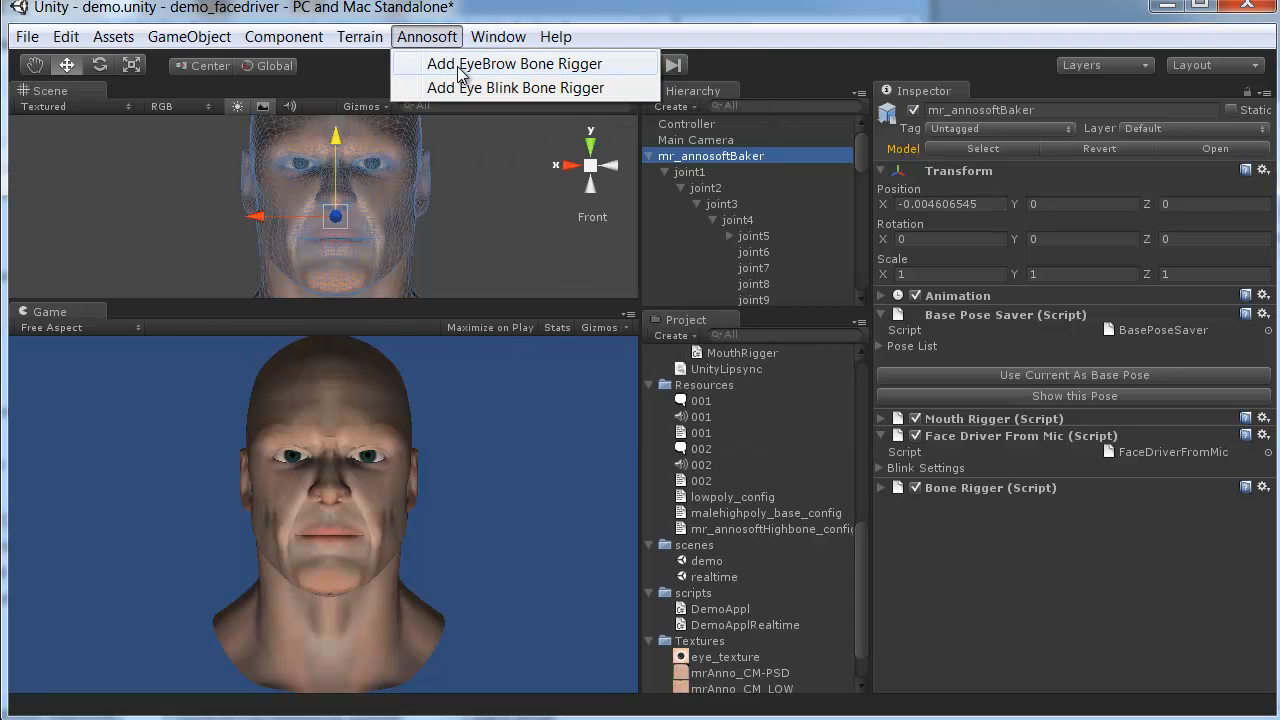
click(675, 20)
Add a second BoneRigger script to mr_annosoftBaker and expand its empty settings
drag(857, 543, 854, 486)
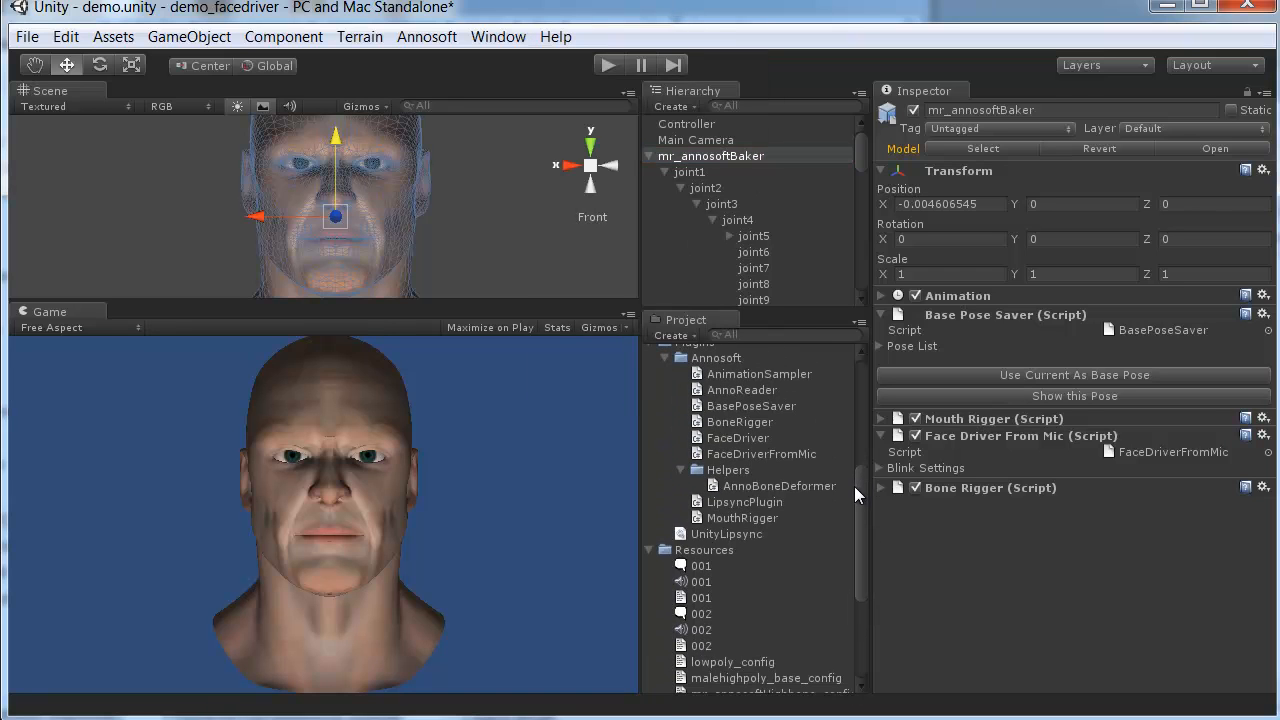
click(740, 422)
drag(742, 424, 986, 604)
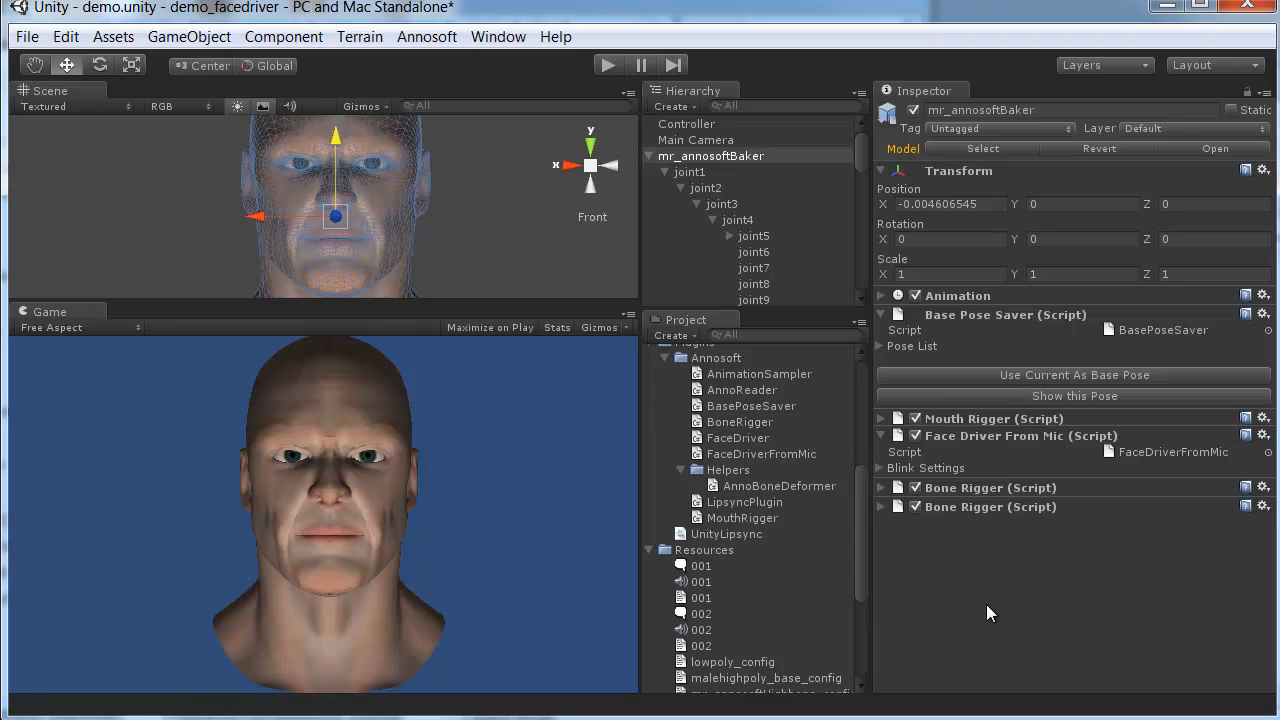
click(881, 507)
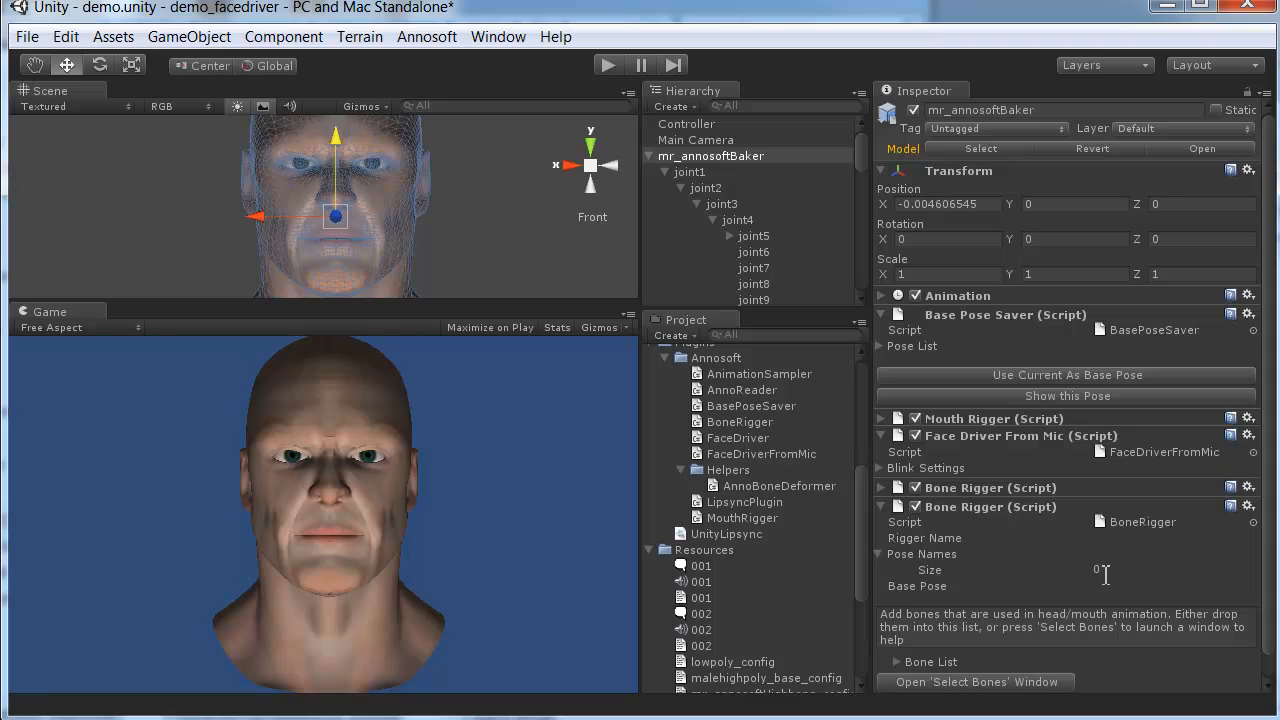
drag(1265, 566, 1265, 590)
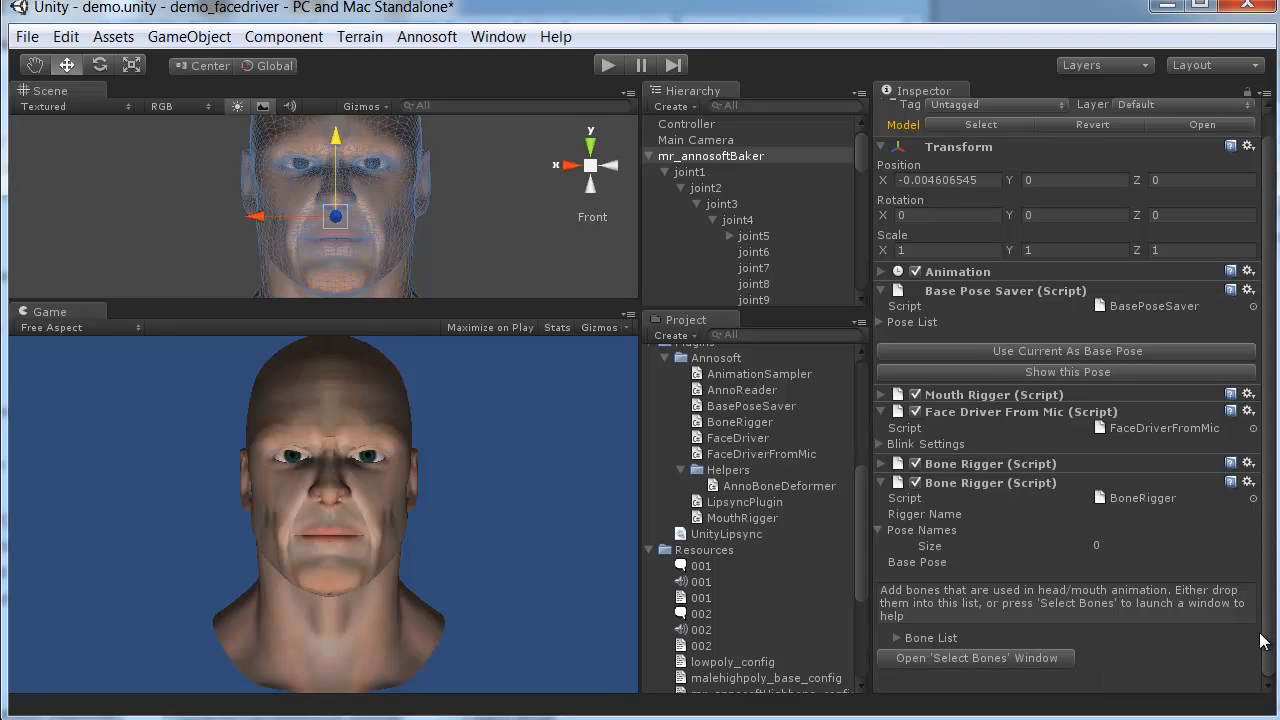